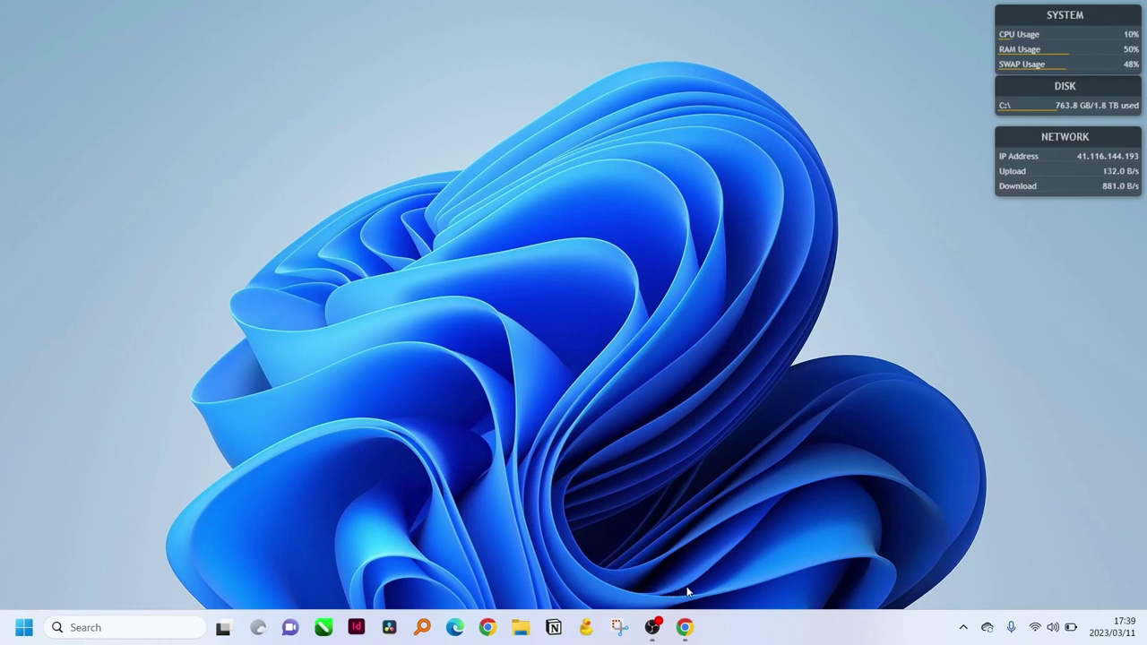
# - Open Chrome and search Google for 'Webomd'
pyautogui.click(685, 629)
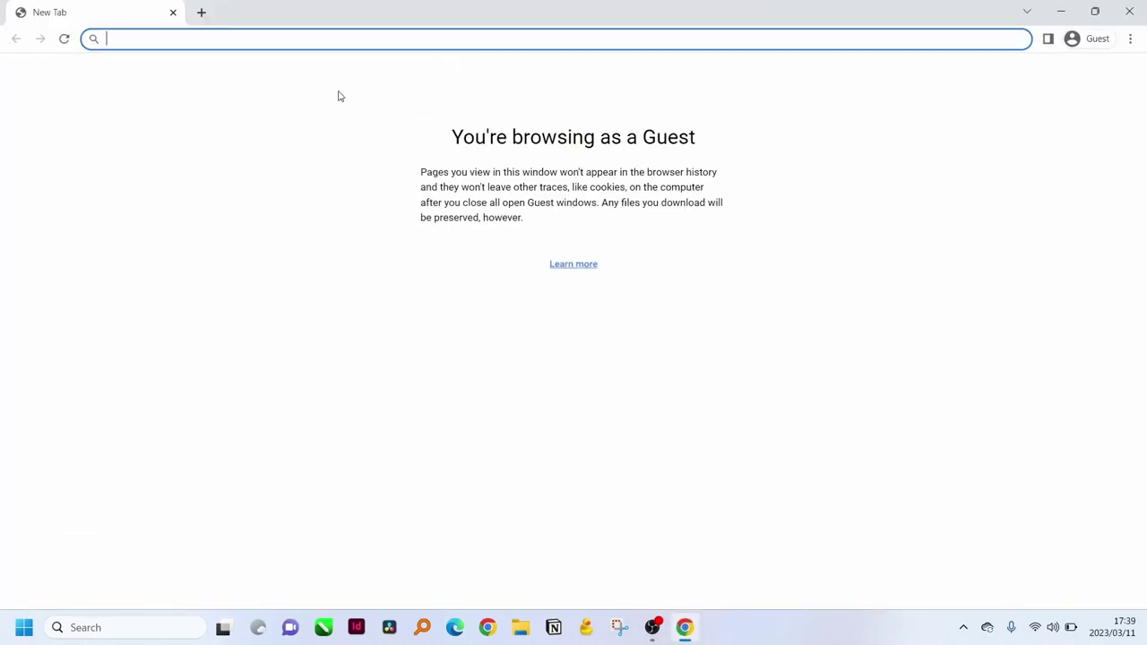
pyautogui.write('We')
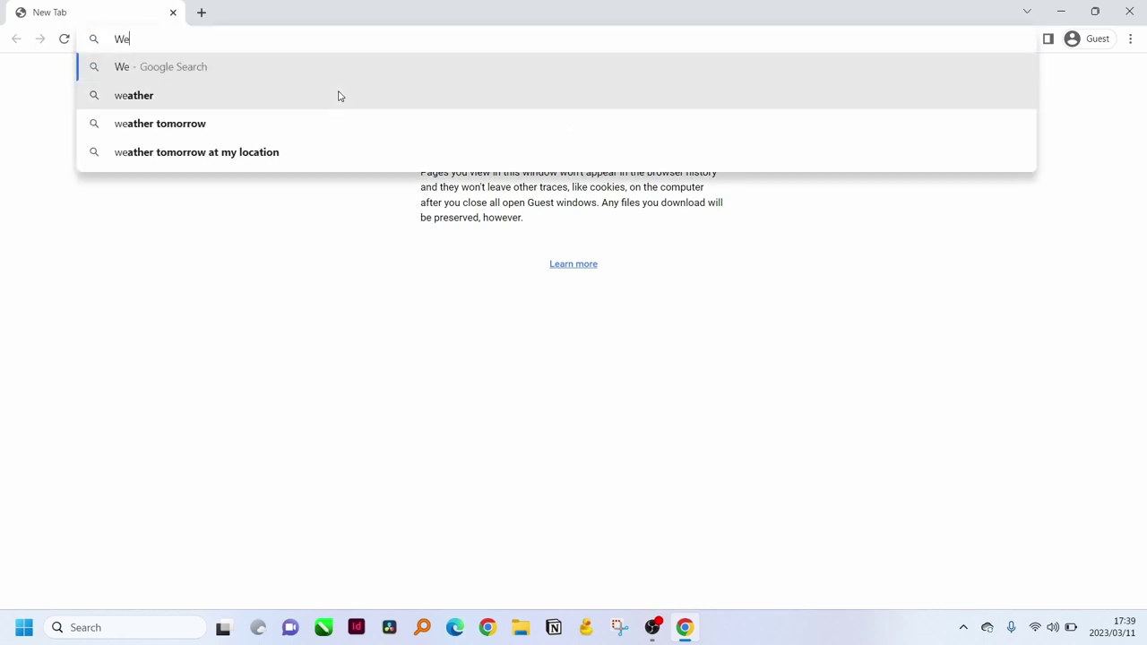
pyautogui.write('bomd')
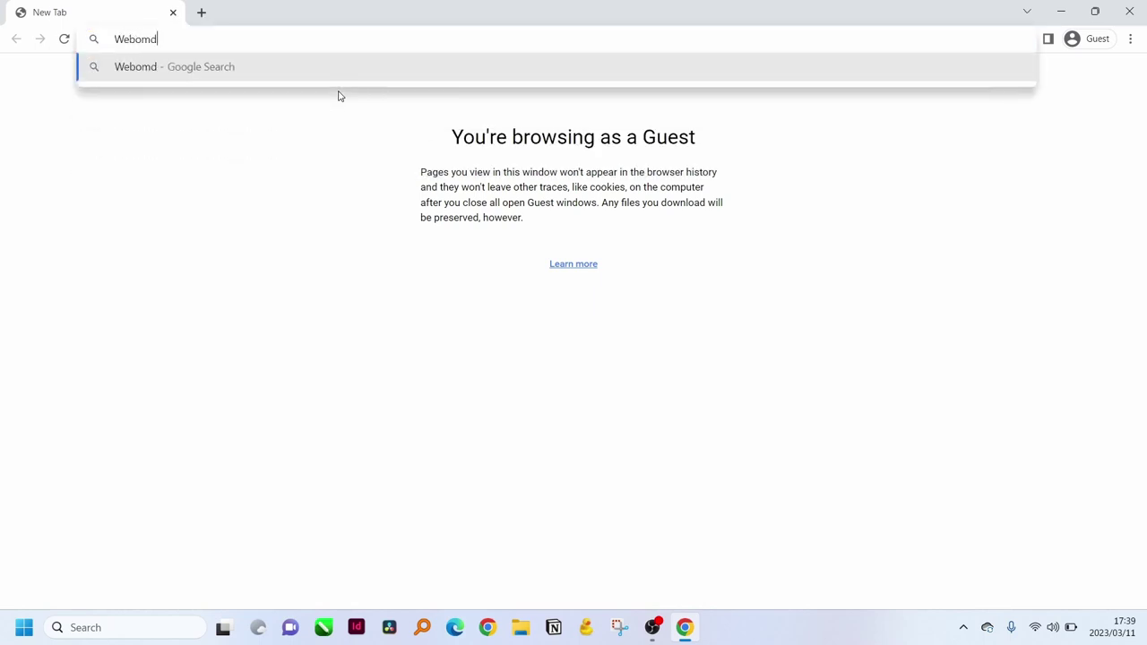
pyautogui.press('Return')
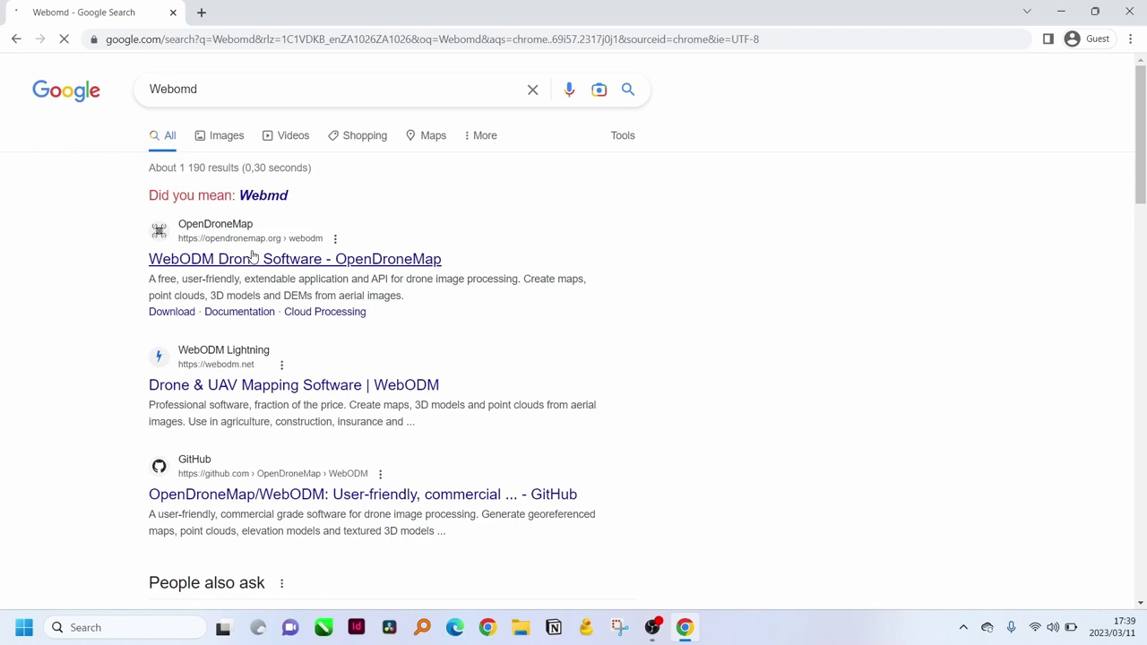
# - Open the OpenDroneMap WebODM result and browse its Download page's Manual Install and Installer options
pyautogui.click(252, 257)
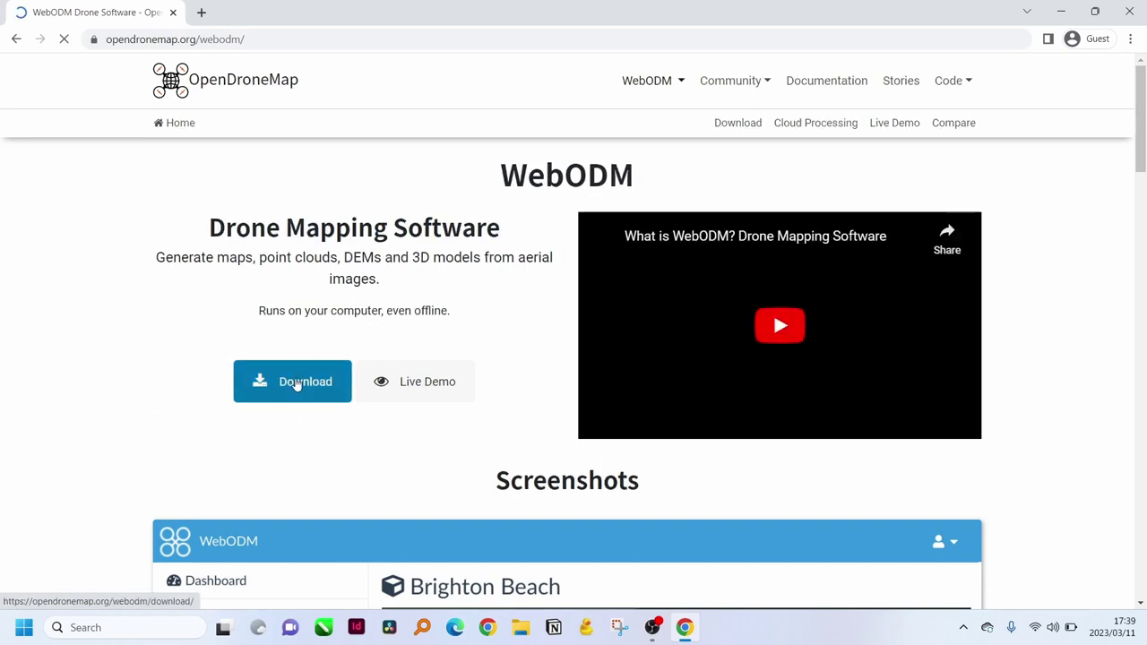
pyautogui.click(296, 383)
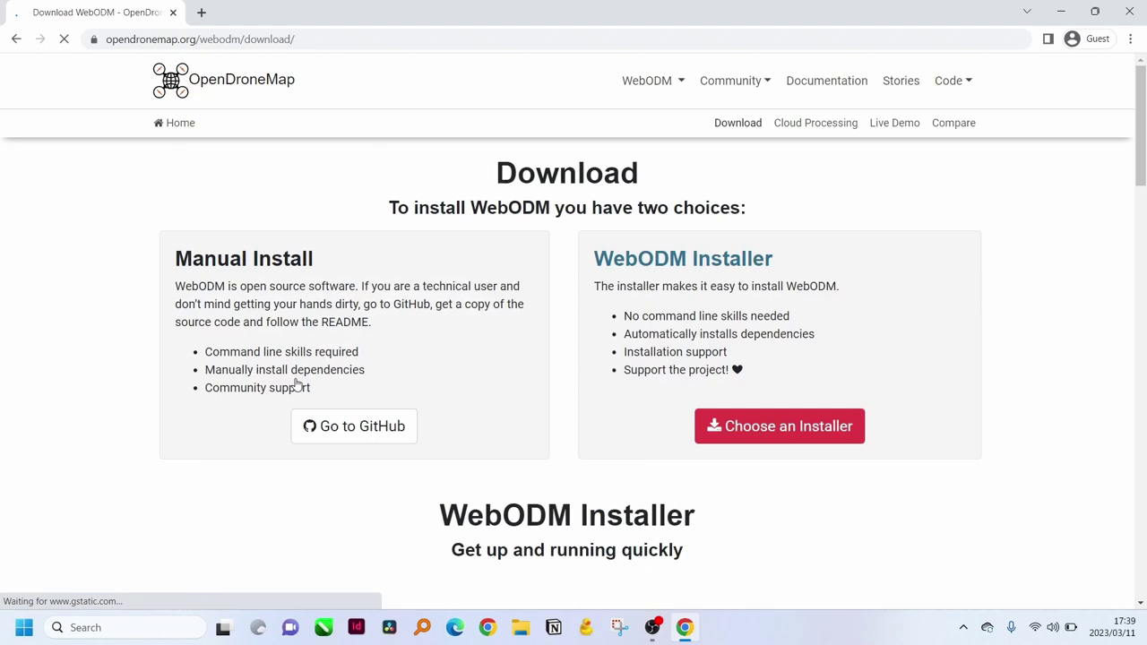
pyautogui.scroll(-12, 296, 383)
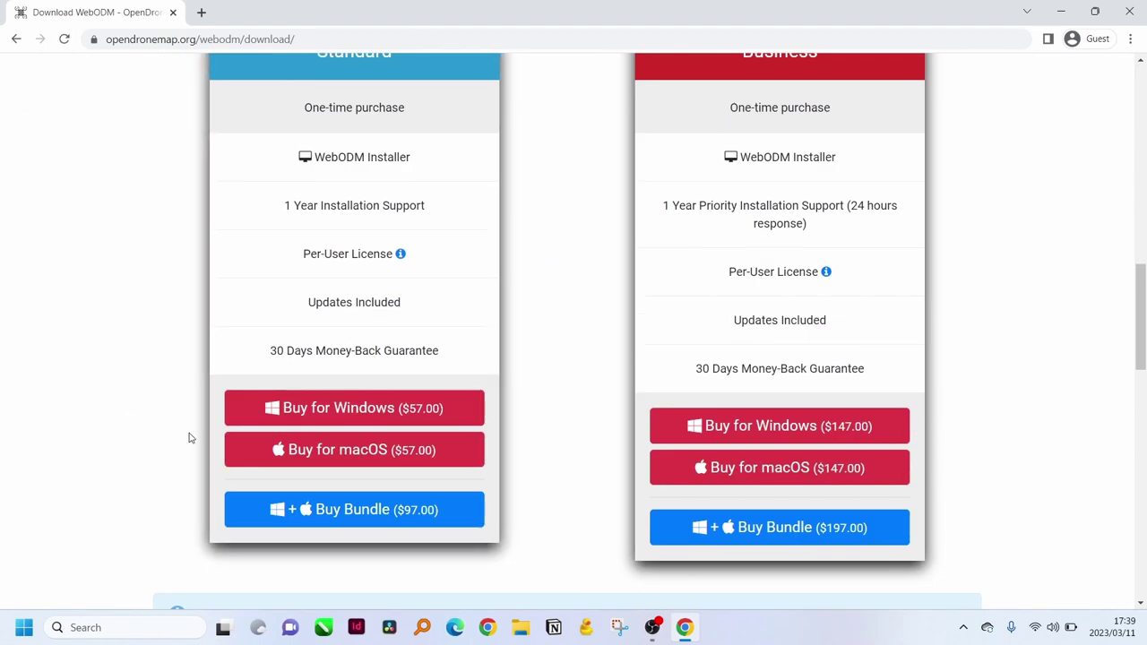
pyautogui.scroll(1, 189, 437)
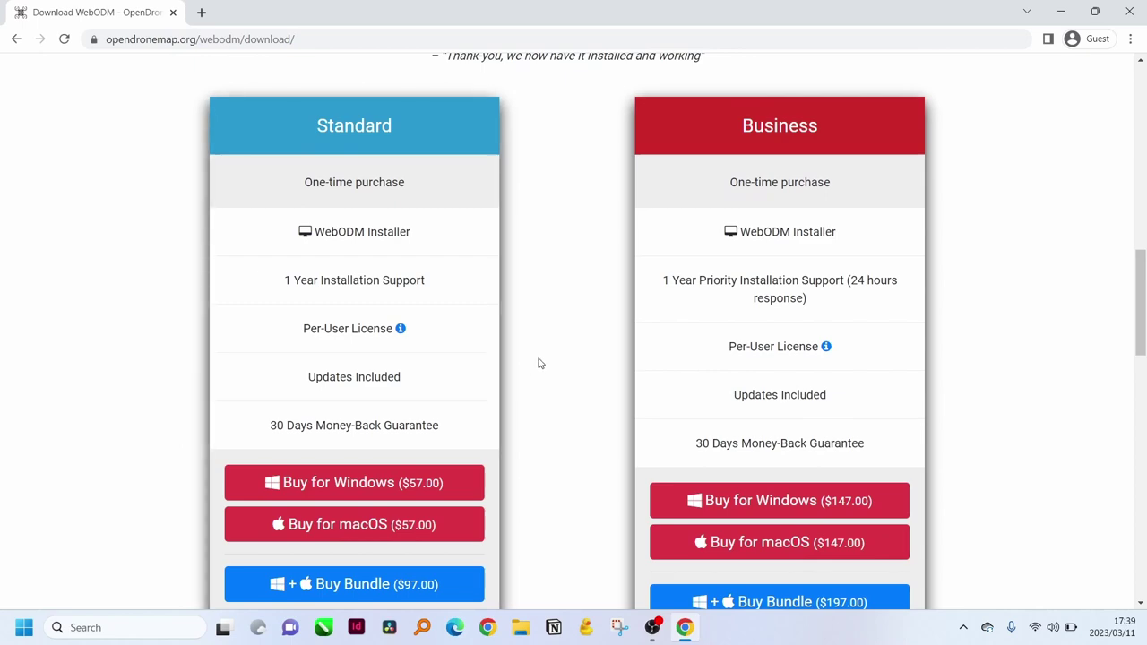
pyautogui.scroll(10, 539, 363)
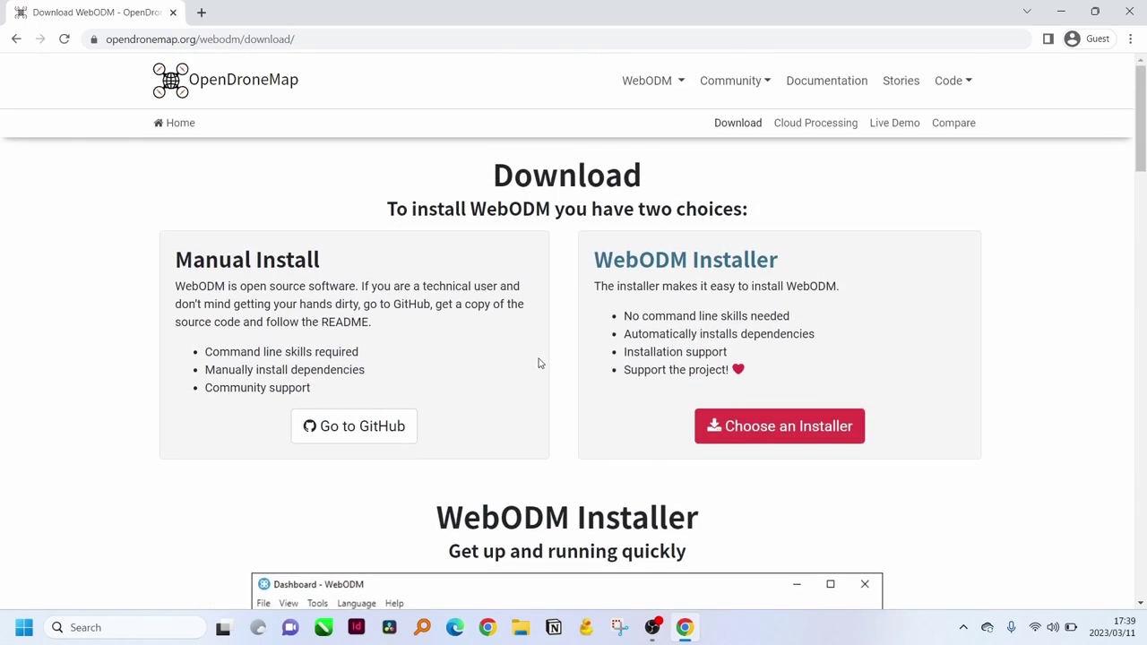
# - Open the official docs' Installation and Getting Started guide and scroll to Hardware Recommendations
pyautogui.click(805, 86)
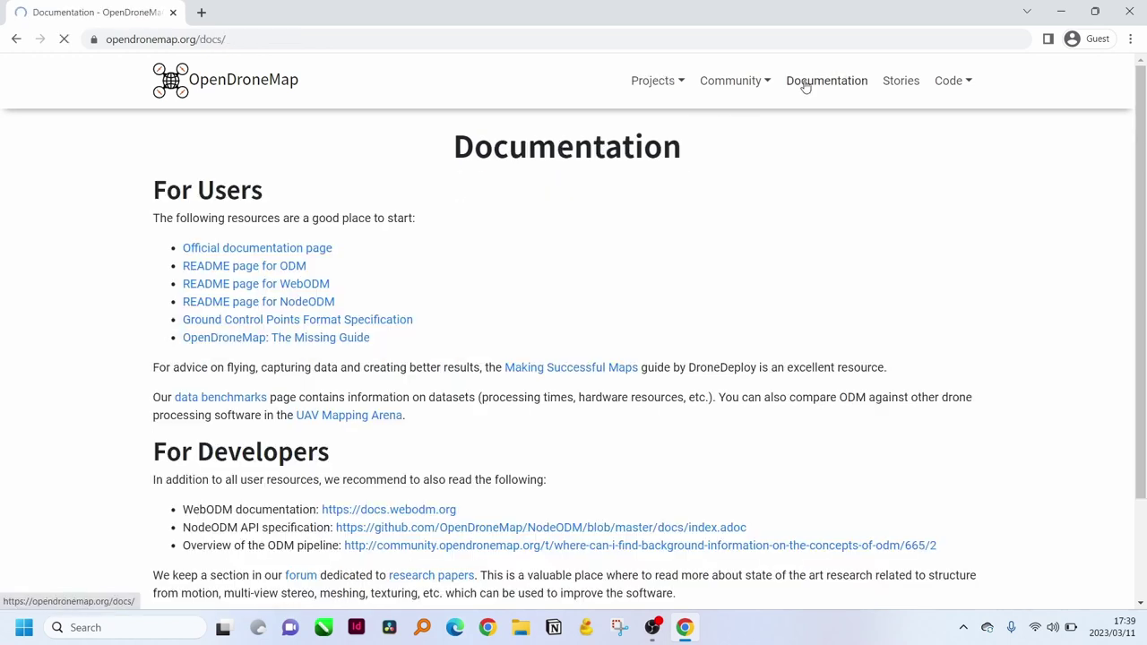
pyautogui.click(281, 257)
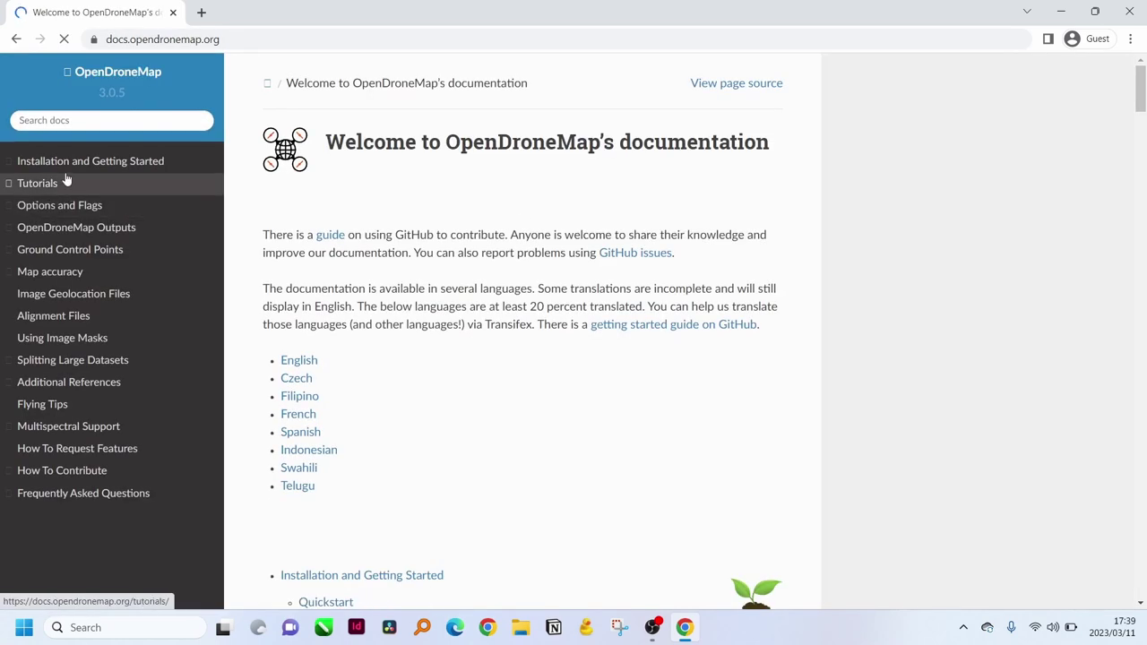
pyautogui.click(72, 166)
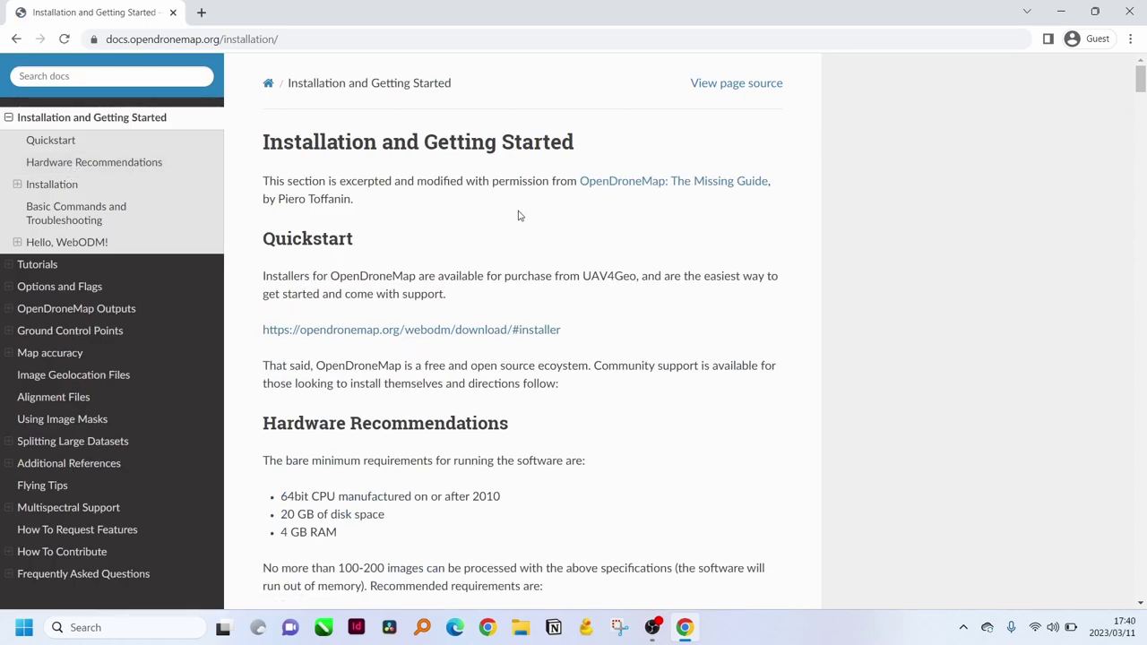
pyautogui.scroll(-1, 518, 215)
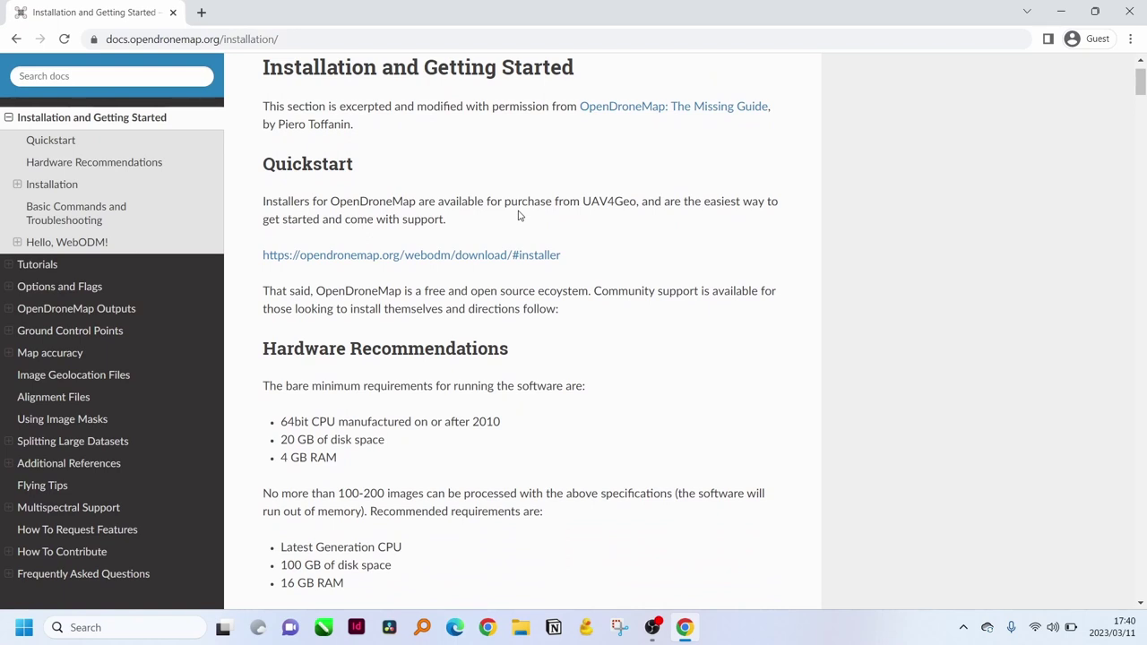
pyautogui.scroll(-2, 518, 215)
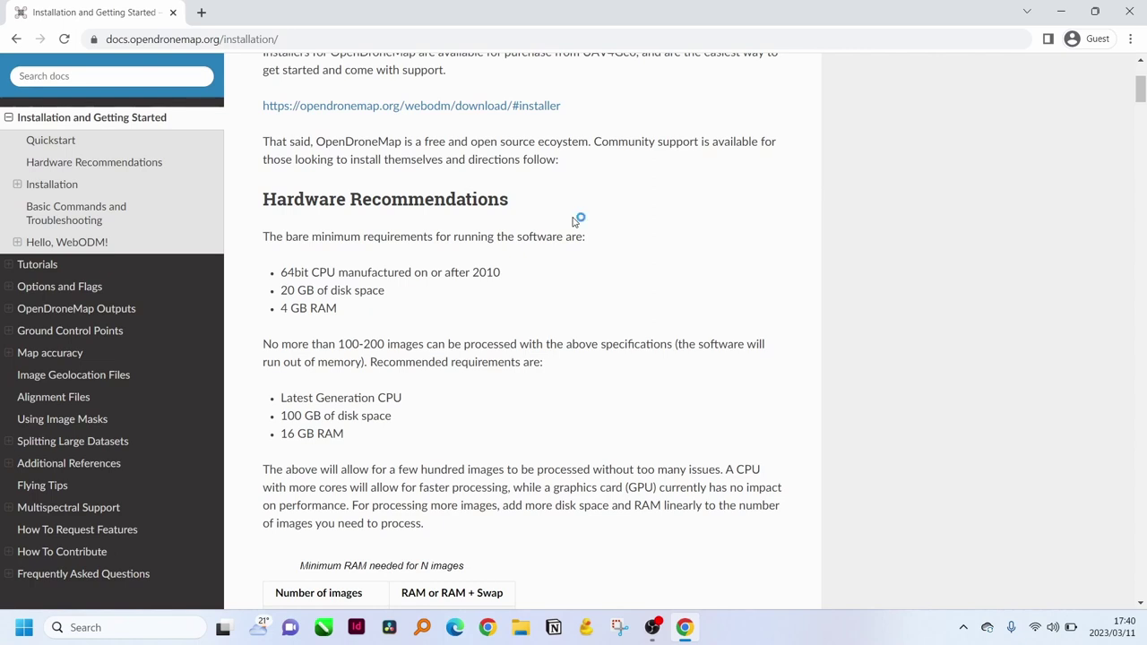
pyautogui.scroll(-1, 697, 212)
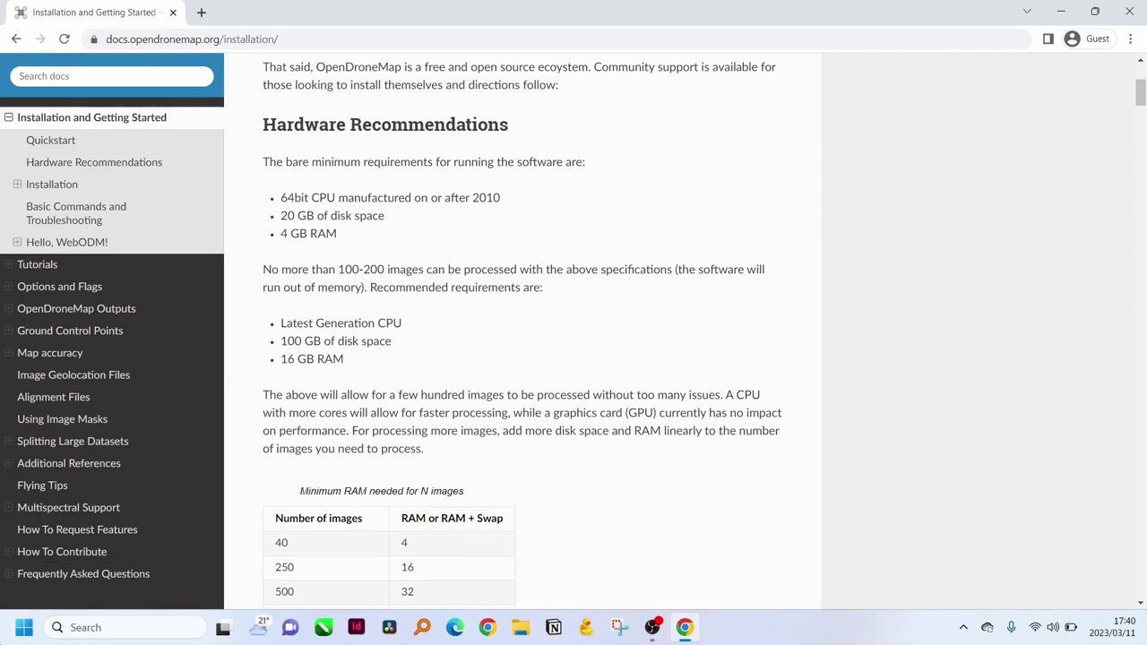
# - Open Settings' System About page and place it beside the docs to compare specs
pyautogui.rightClick(24, 627)
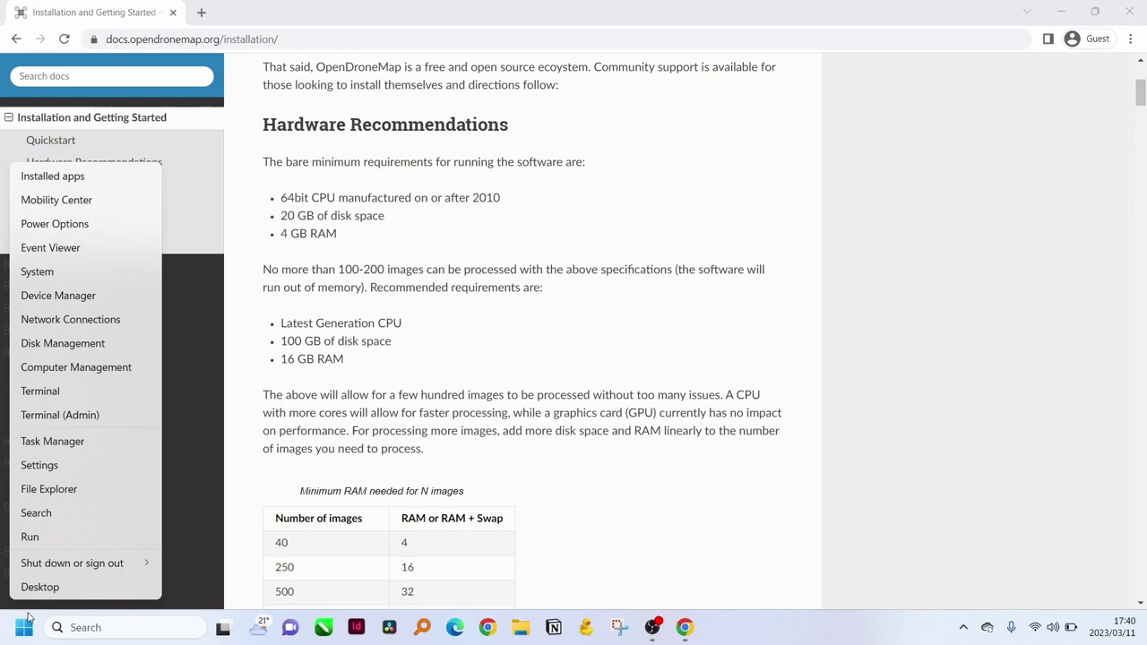
pyautogui.click(103, 273)
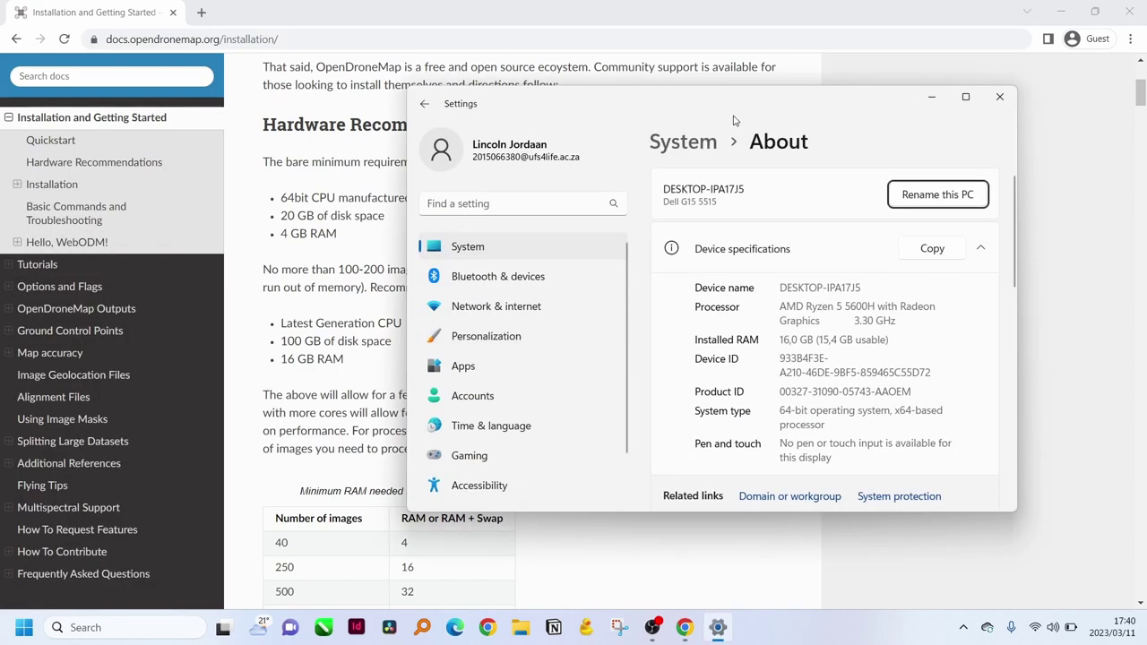
pyautogui.moveTo(744, 115); pyautogui.dragTo(892, 98)
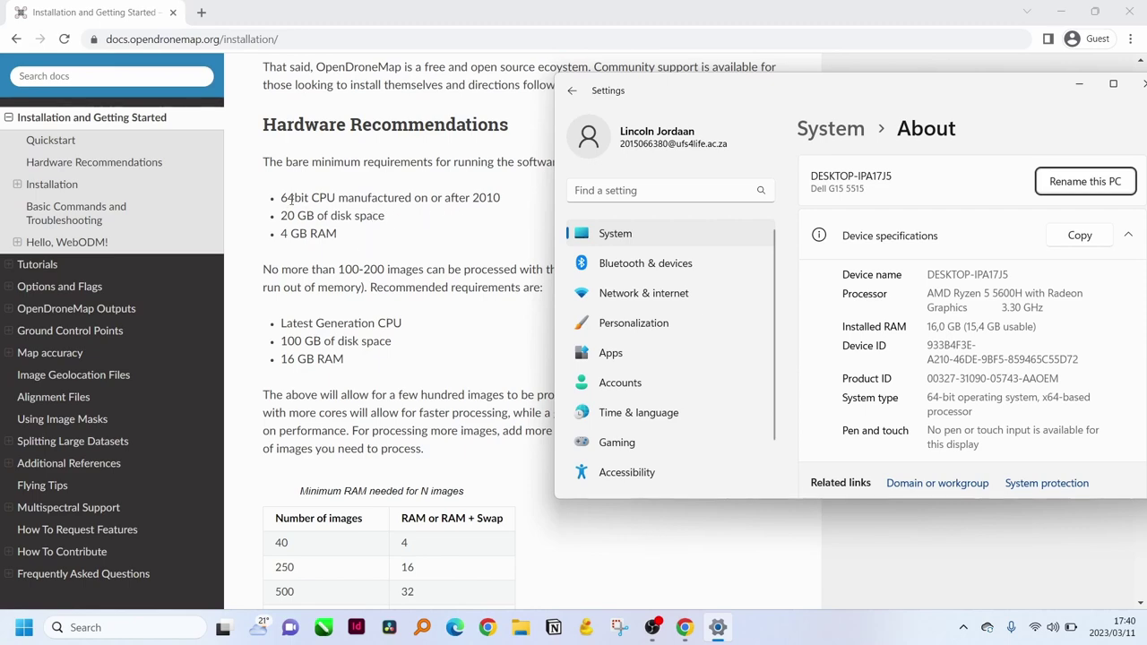
pyautogui.click(1138, 85)
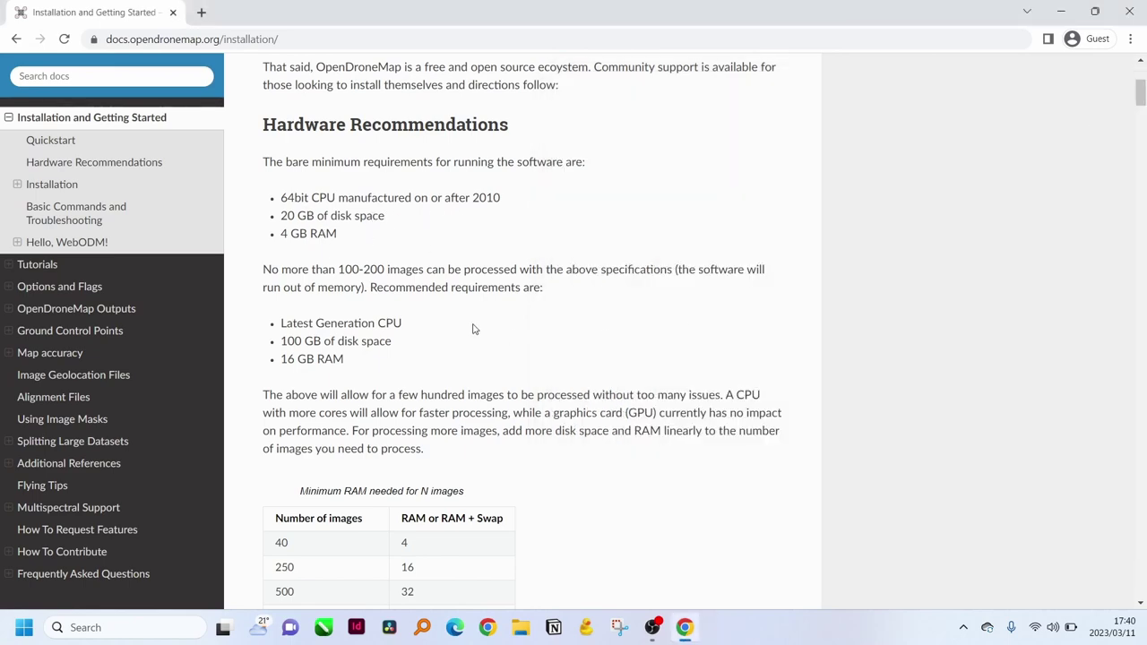
pyautogui.scroll(-3, 488, 323)
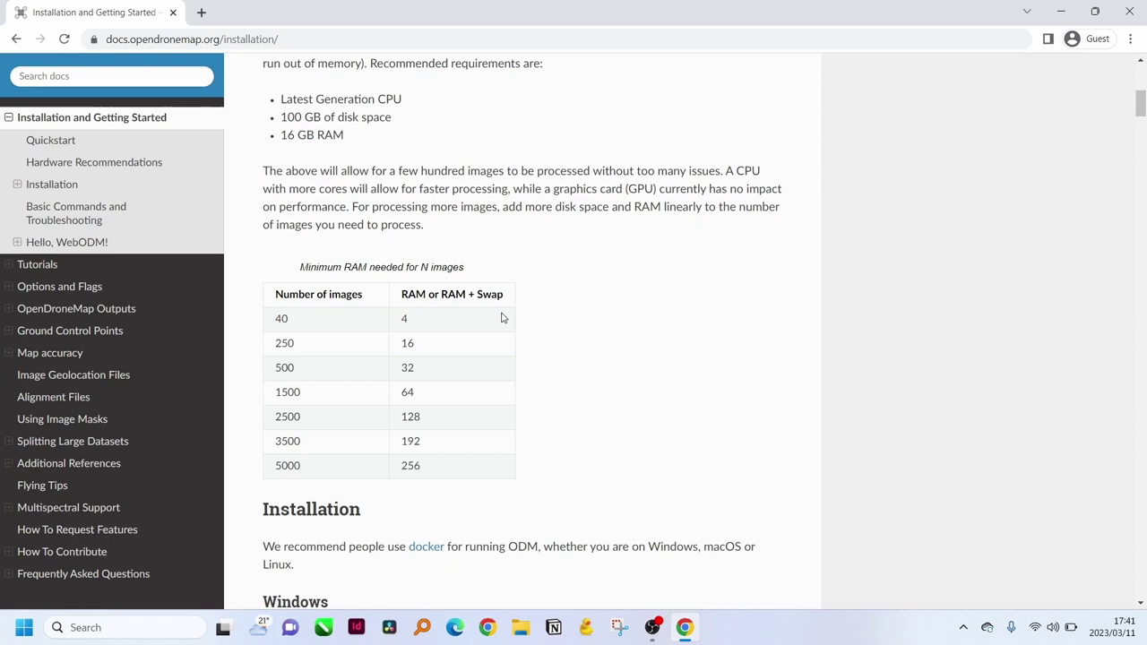
pyautogui.scroll(-1, 503, 318)
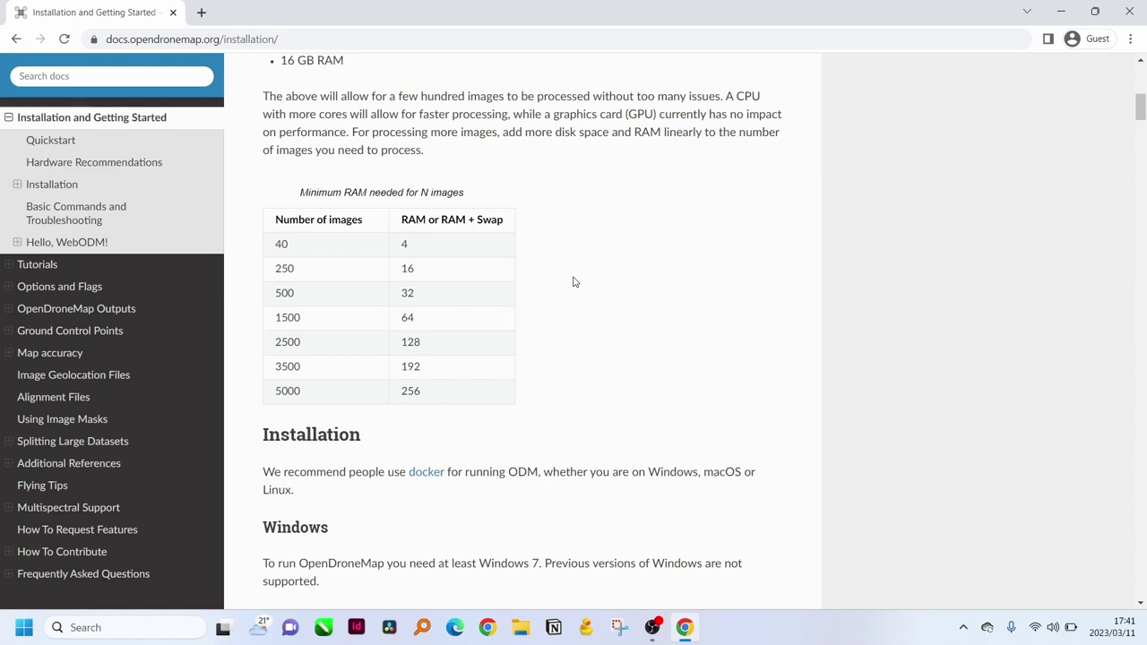
# - Open Task Manager full-screen on the CPU Performance page to check virtualization
pyautogui.click(31, 634)
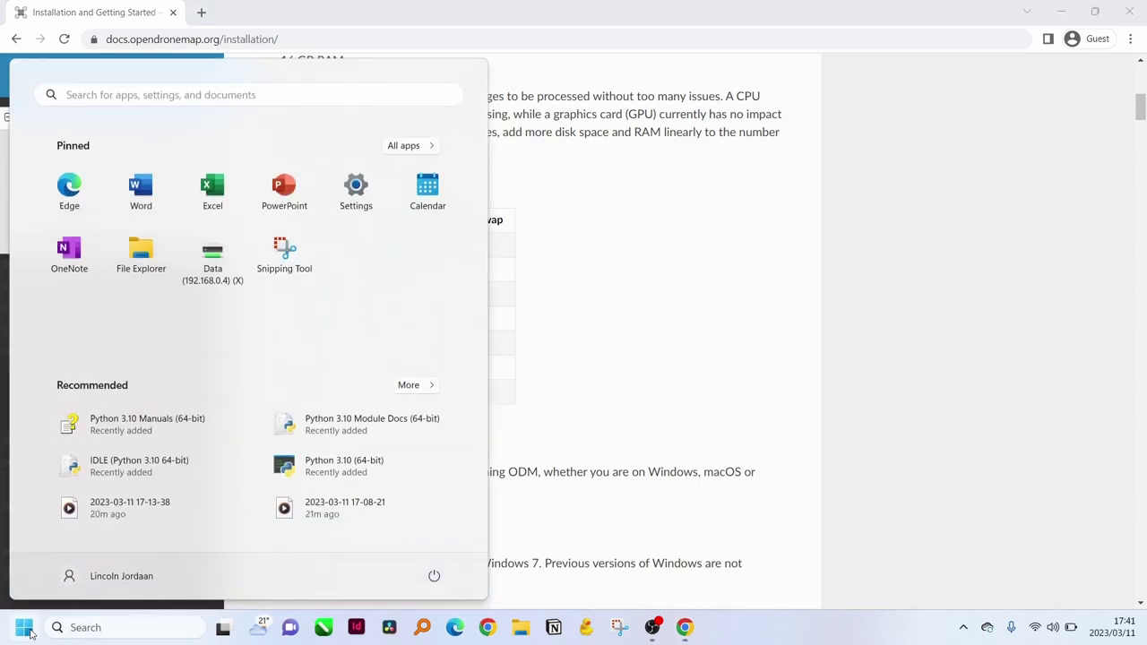
pyautogui.rightClick(30, 633)
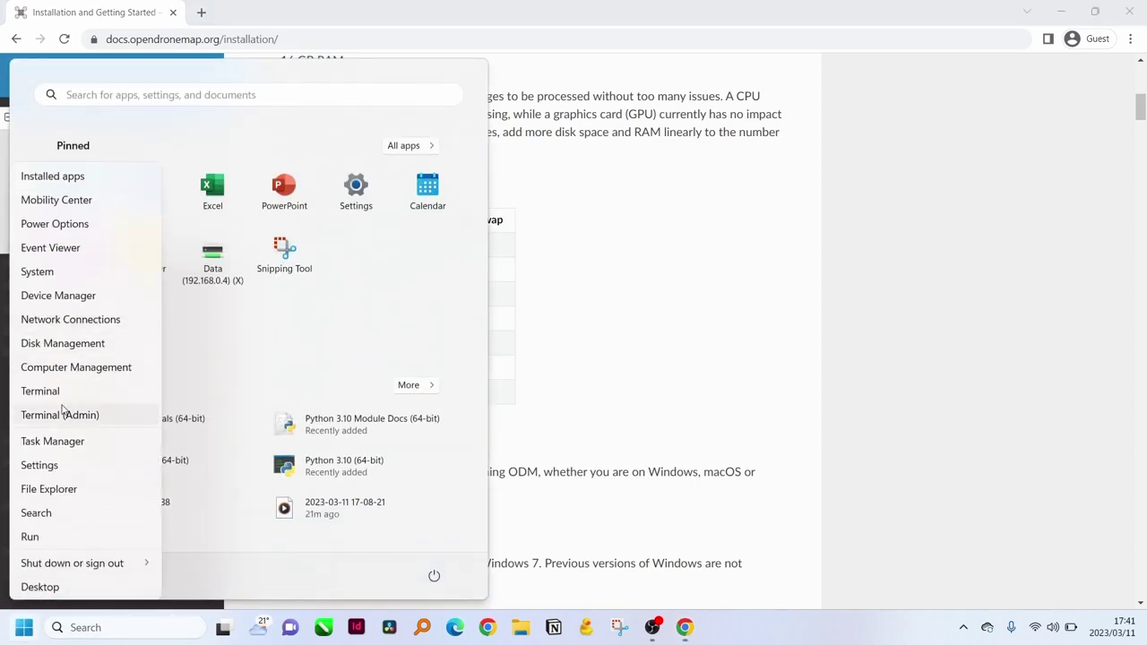
pyautogui.click(79, 449)
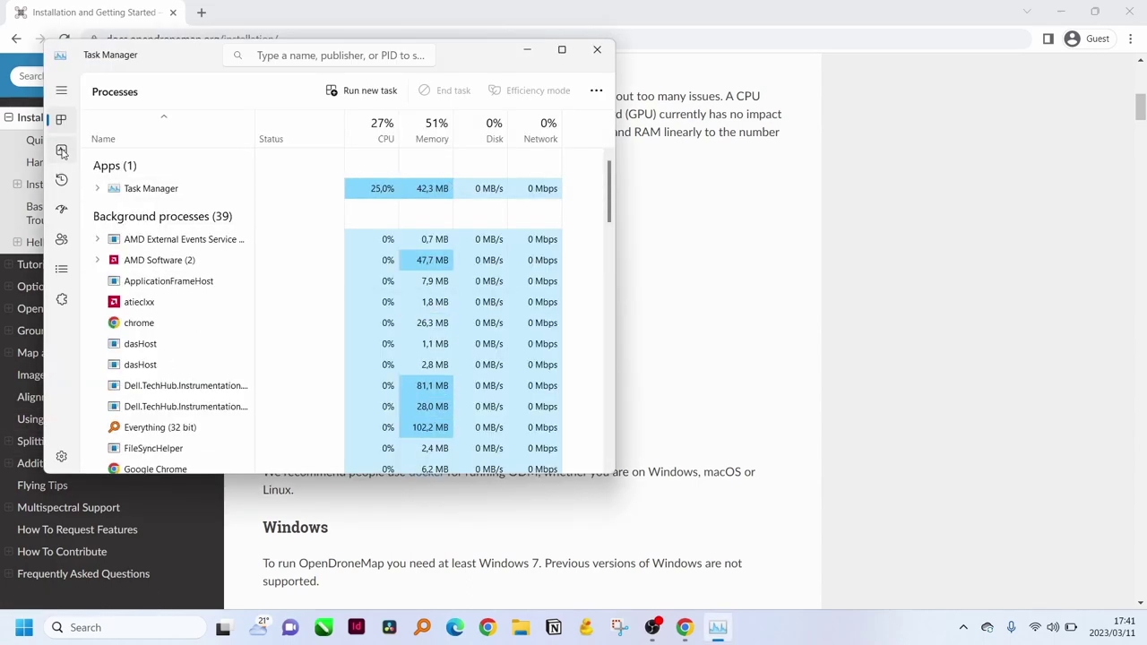
pyautogui.click(62, 151)
pyautogui.click(563, 50)
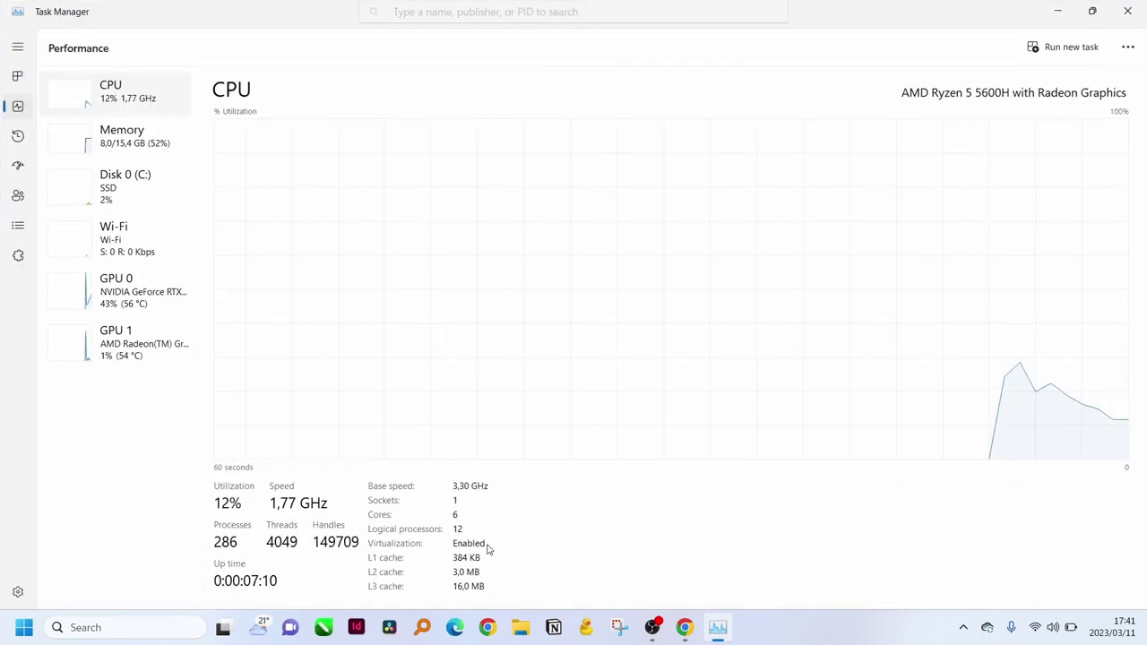
# - Return to the docs and scroll down to Step 2 Install Requirements with the Python link
pyautogui.click(1059, 11)
pyautogui.scroll(-7, 564, 296)
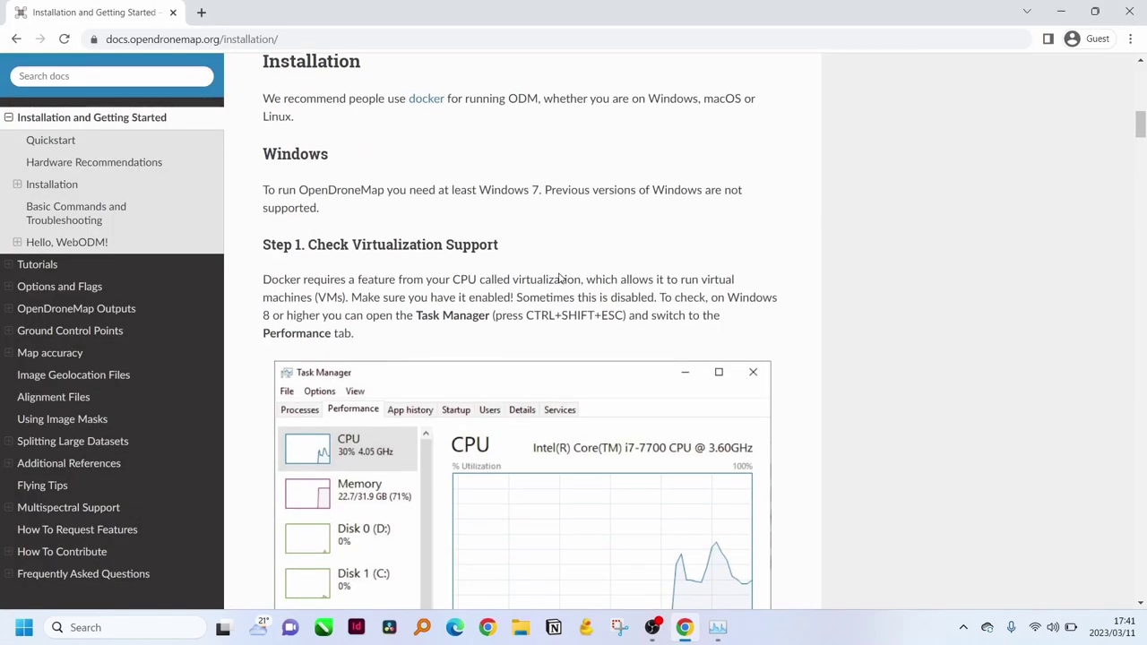
pyautogui.scroll(-3, 559, 279)
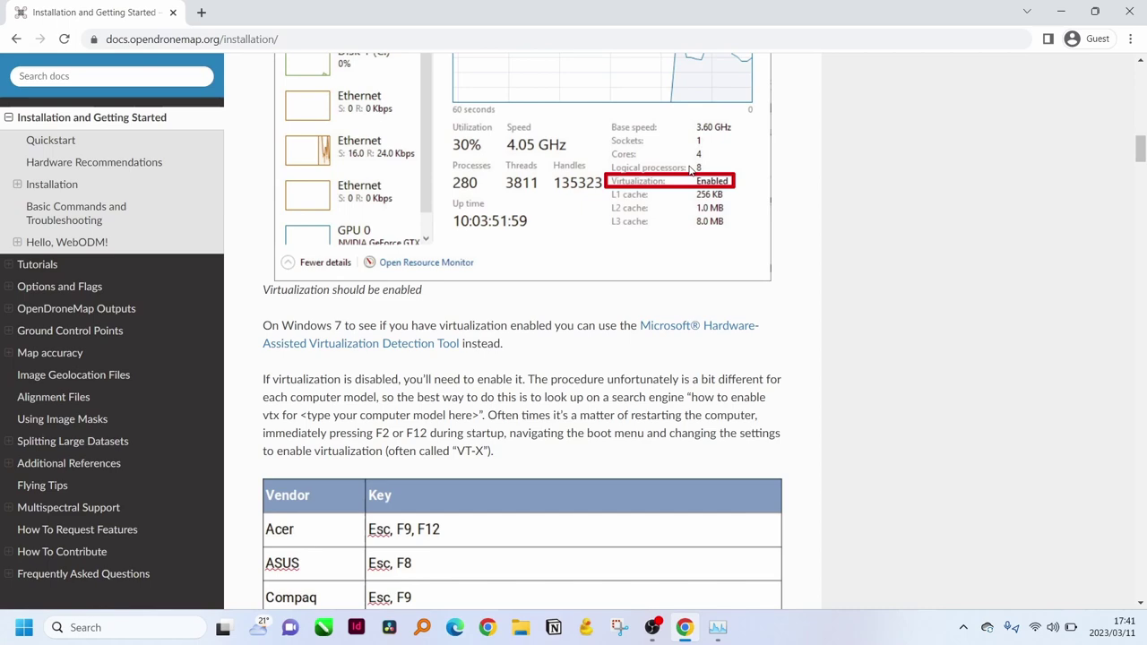
pyautogui.scroll(-3, 536, 283)
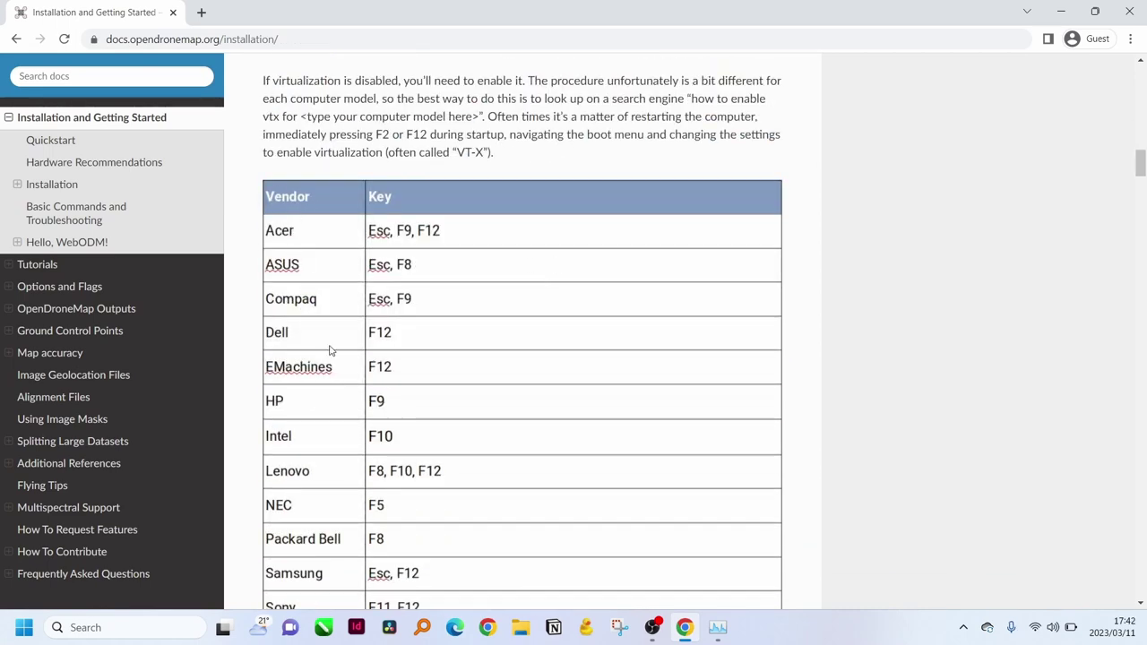
pyautogui.scroll(-1, 328, 350)
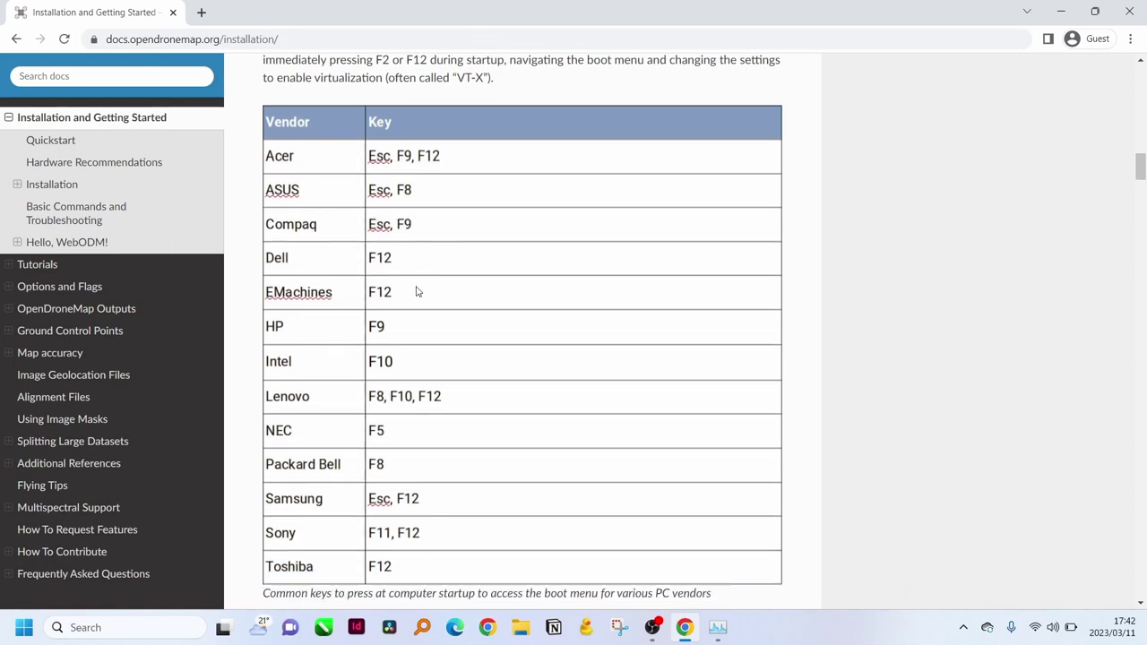
pyautogui.scroll(1, 416, 290)
pyautogui.scroll(-1, 416, 290)
pyautogui.scroll(1, 417, 291)
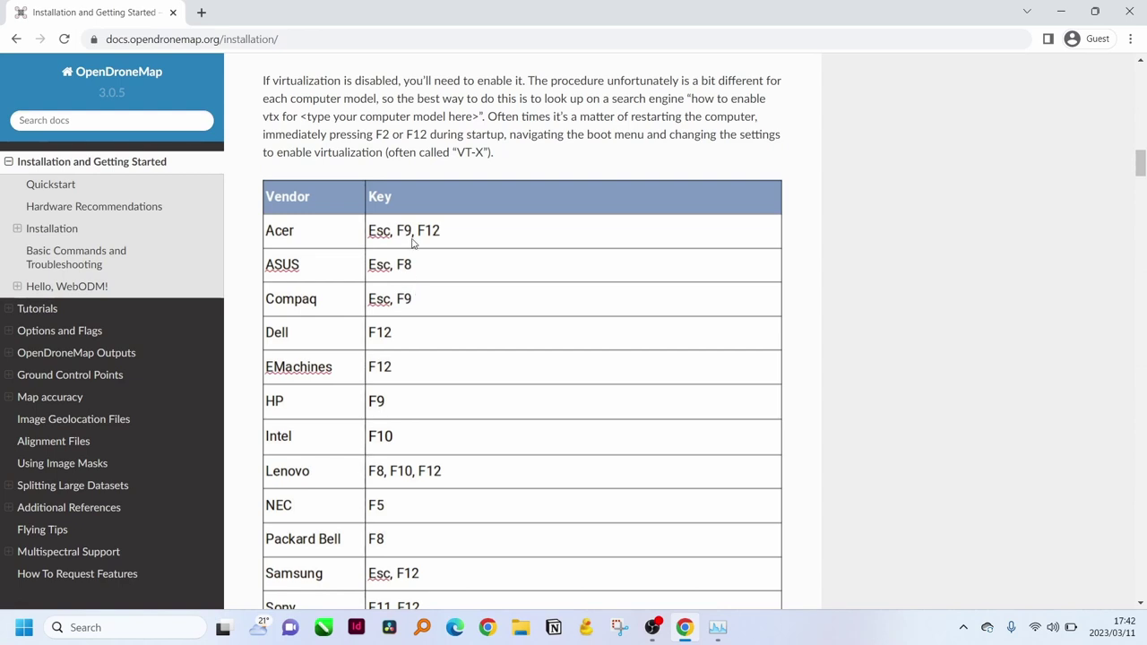
pyautogui.scroll(-1, 413, 242)
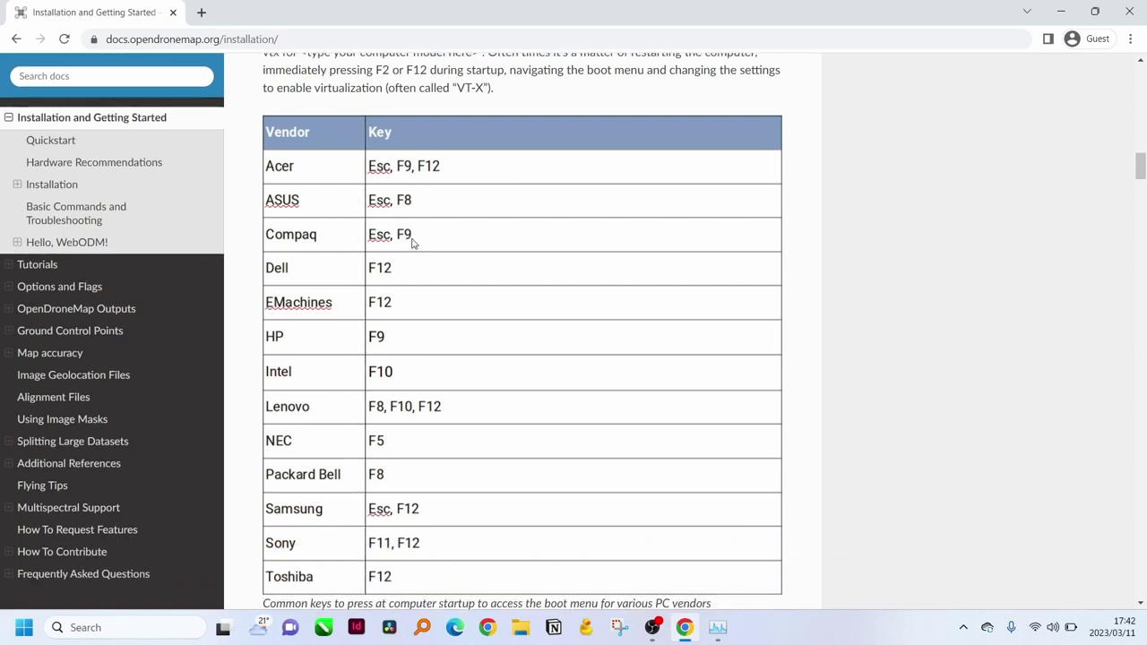
pyautogui.scroll(-3, 413, 242)
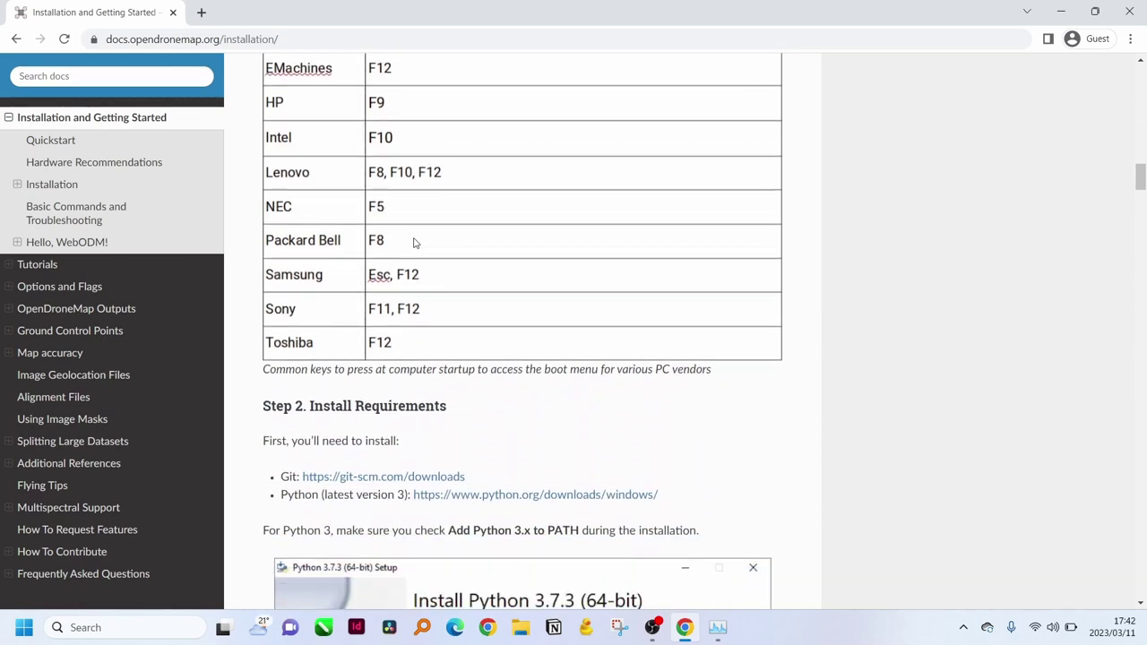
pyautogui.scroll(-1, 630, 190)
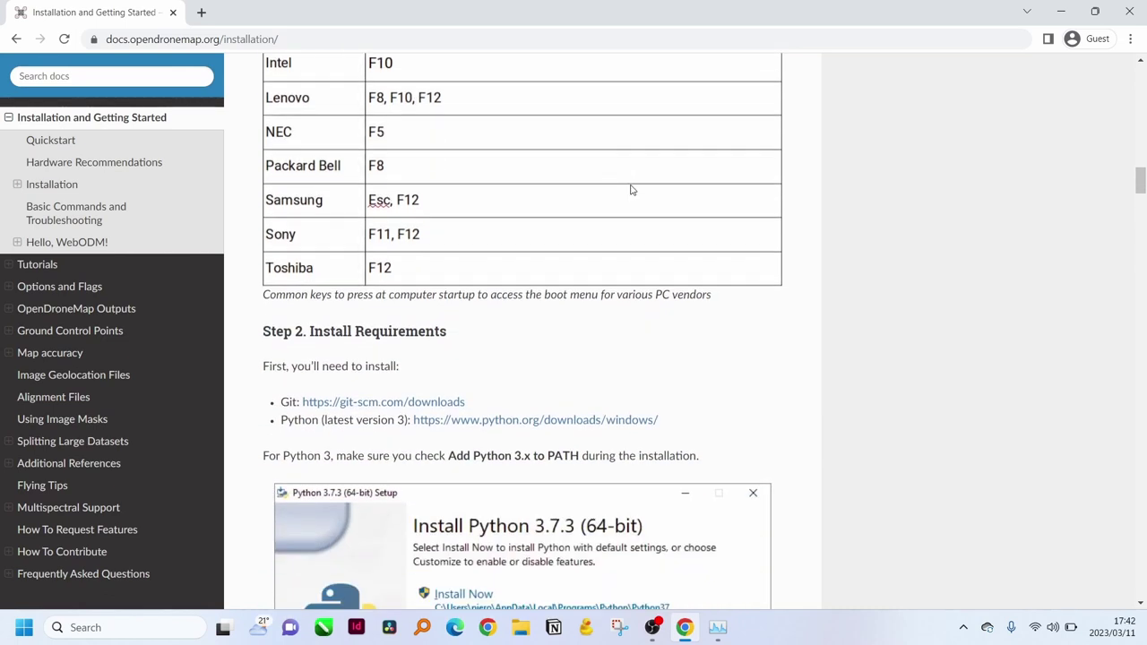
pyautogui.scroll(-3, 630, 190)
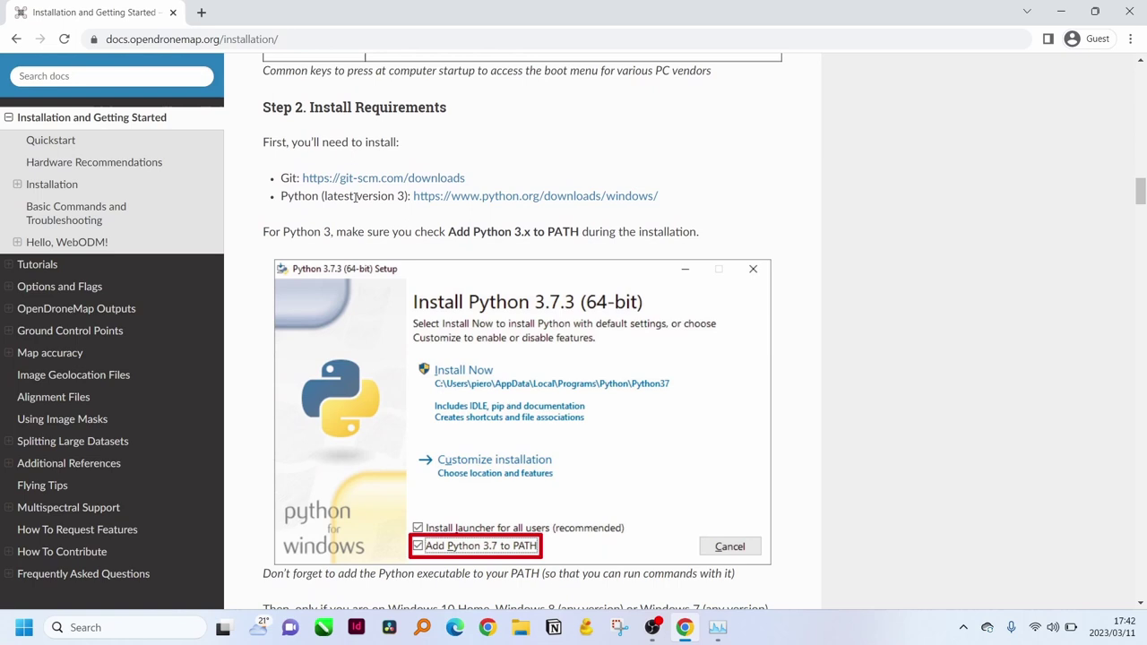
# - Open the Python downloads link in a new tab
pyautogui.rightClick(516, 197)
pyautogui.click(577, 213)
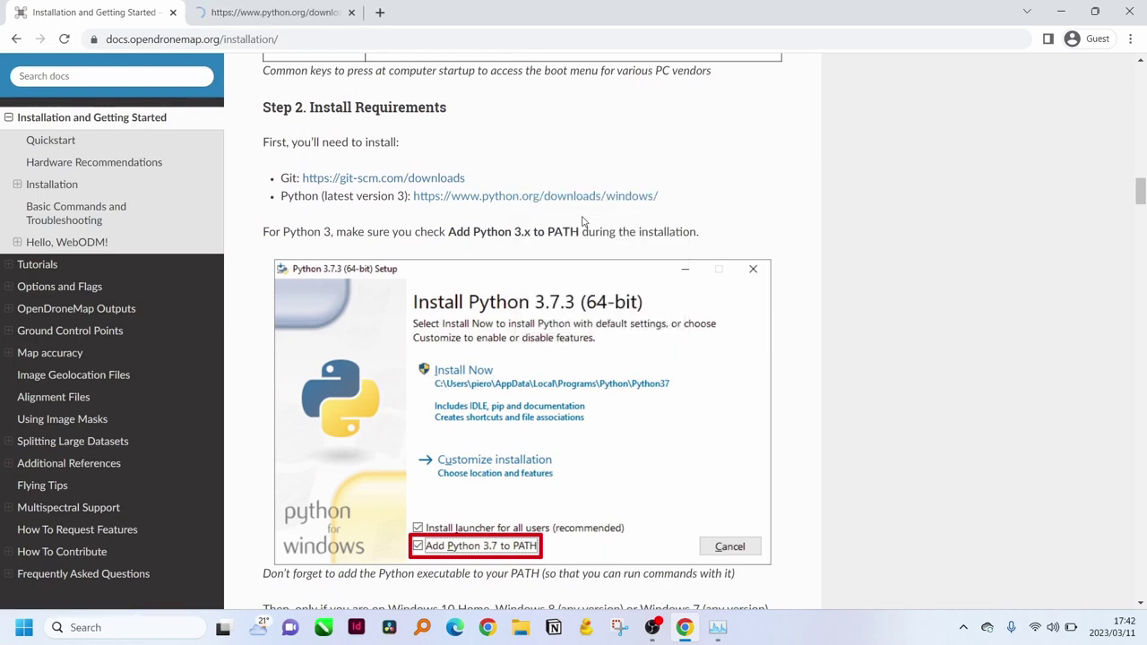
pyautogui.click(279, 7)
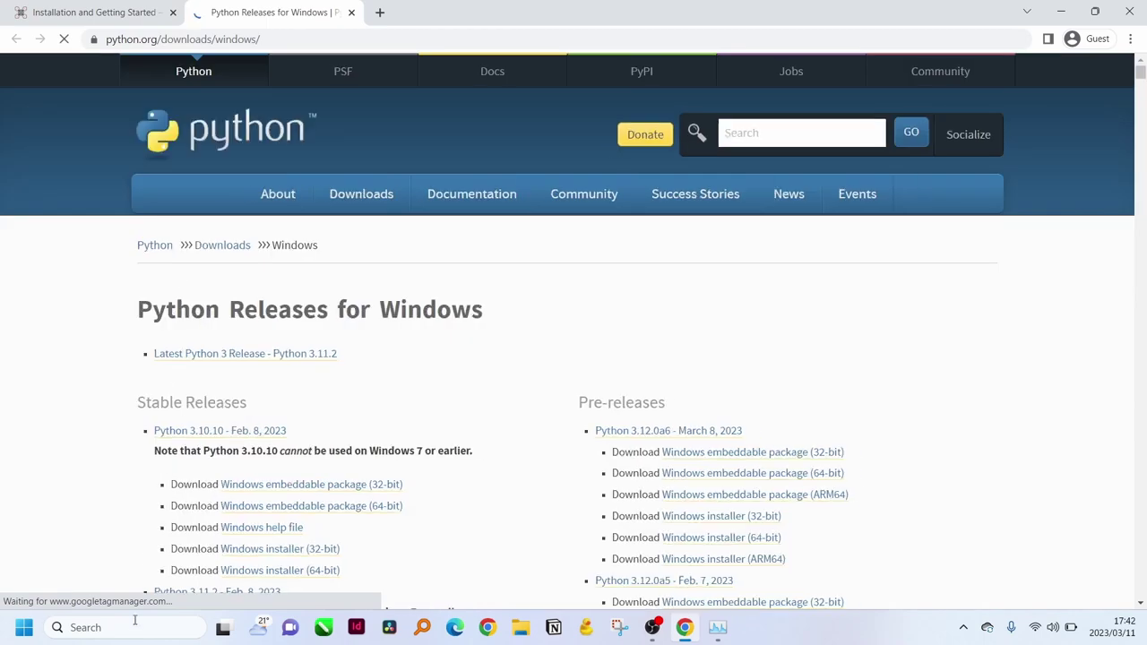
# - Download the Python 3.10.10 Windows installer (64-bit) and launch it
pyautogui.moveTo(440, 219)
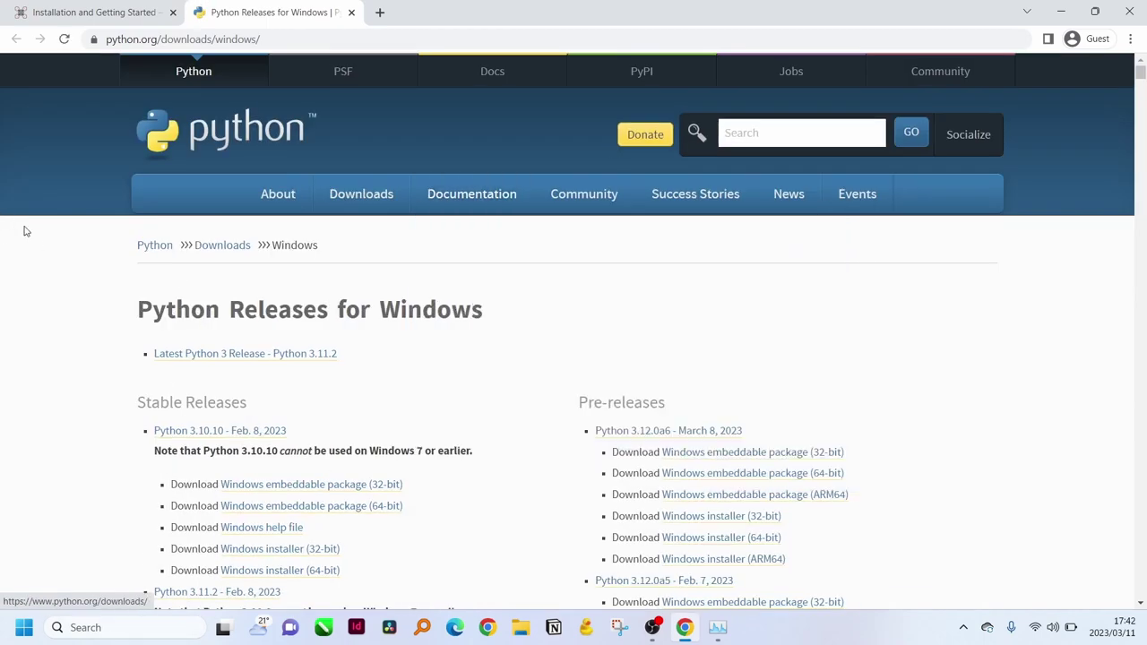
pyautogui.scroll(-3, 72, 274)
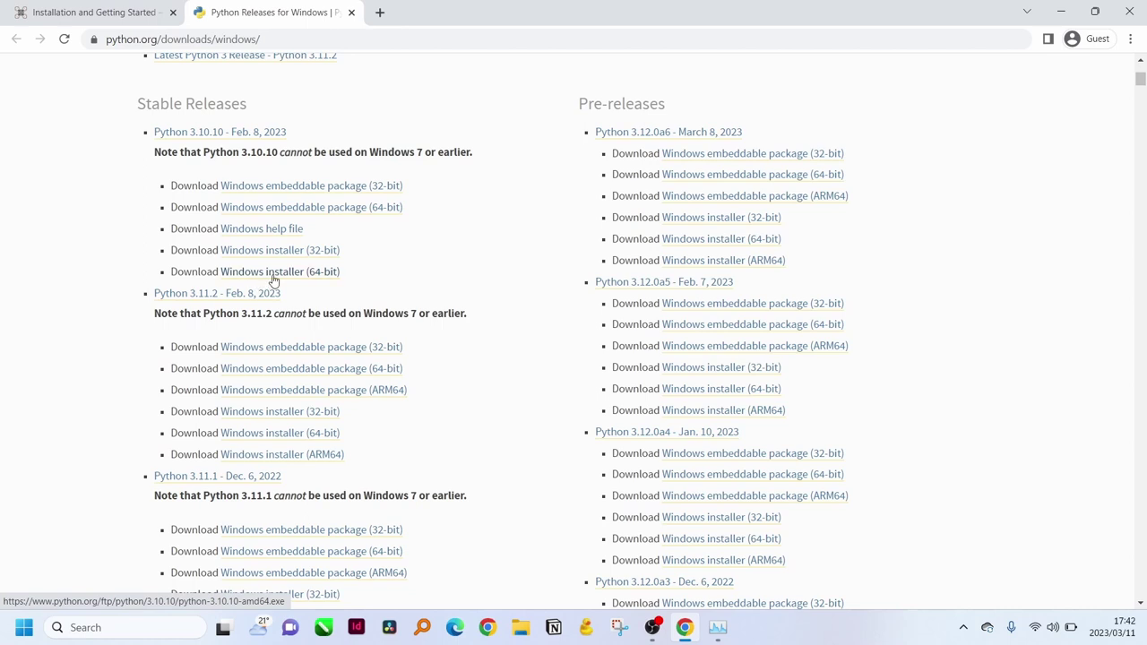
pyautogui.click(319, 274)
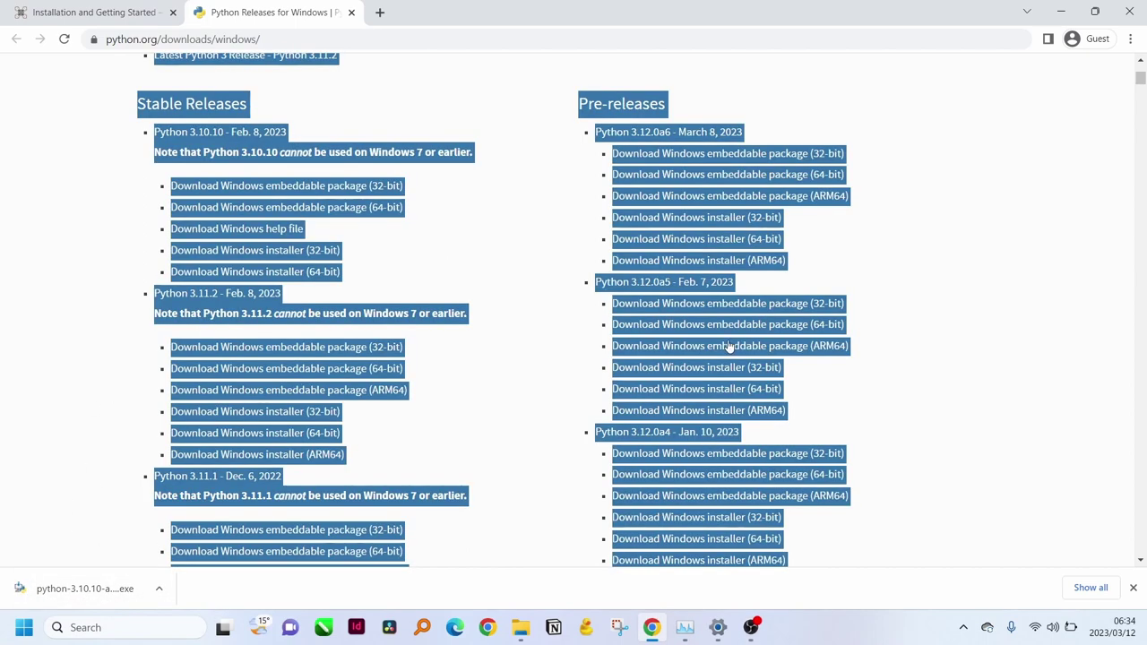
pyautogui.click(948, 332)
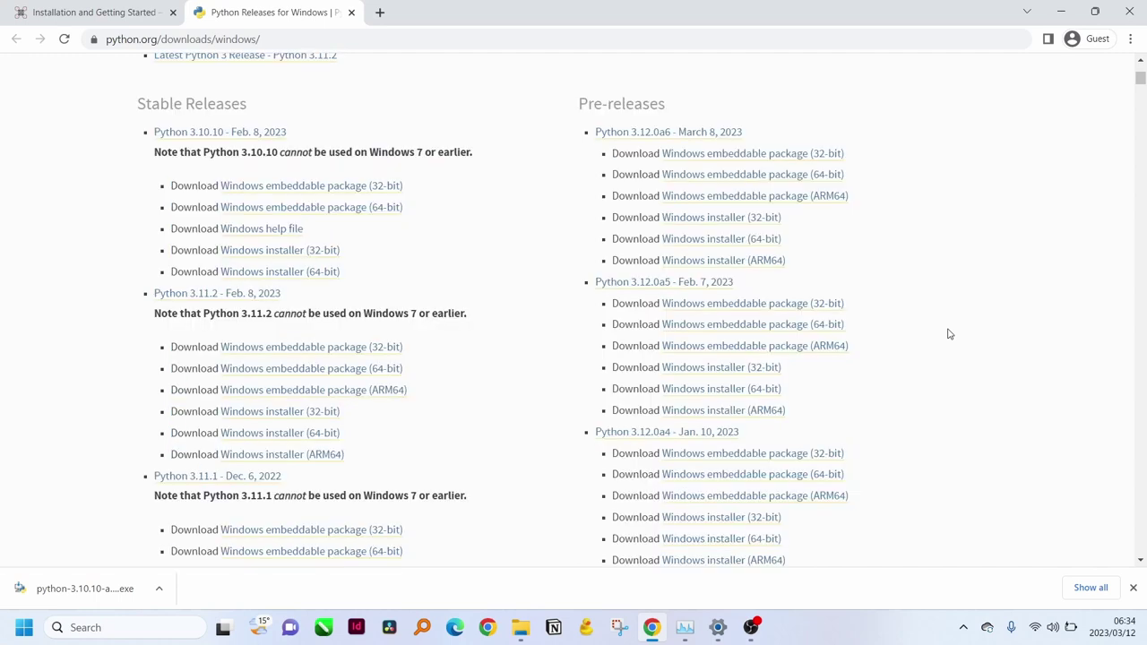
pyautogui.click(99, 592)
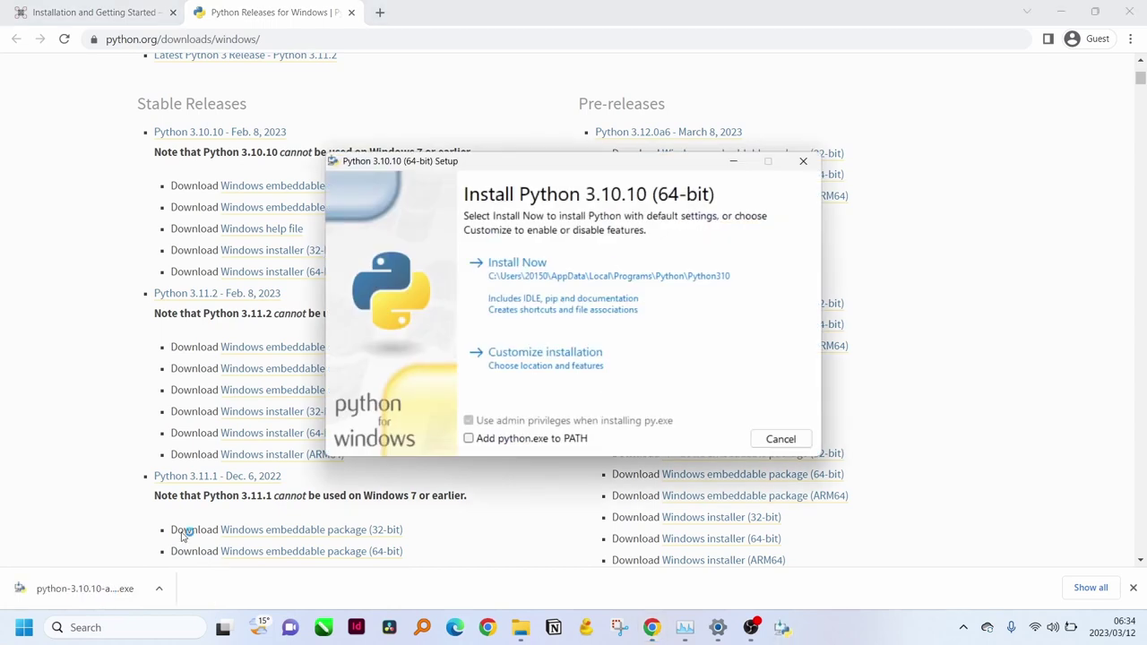
# - Install Python 3.10.10 with python.exe added to PATH, then close the finished setup
pyautogui.click(469, 440)
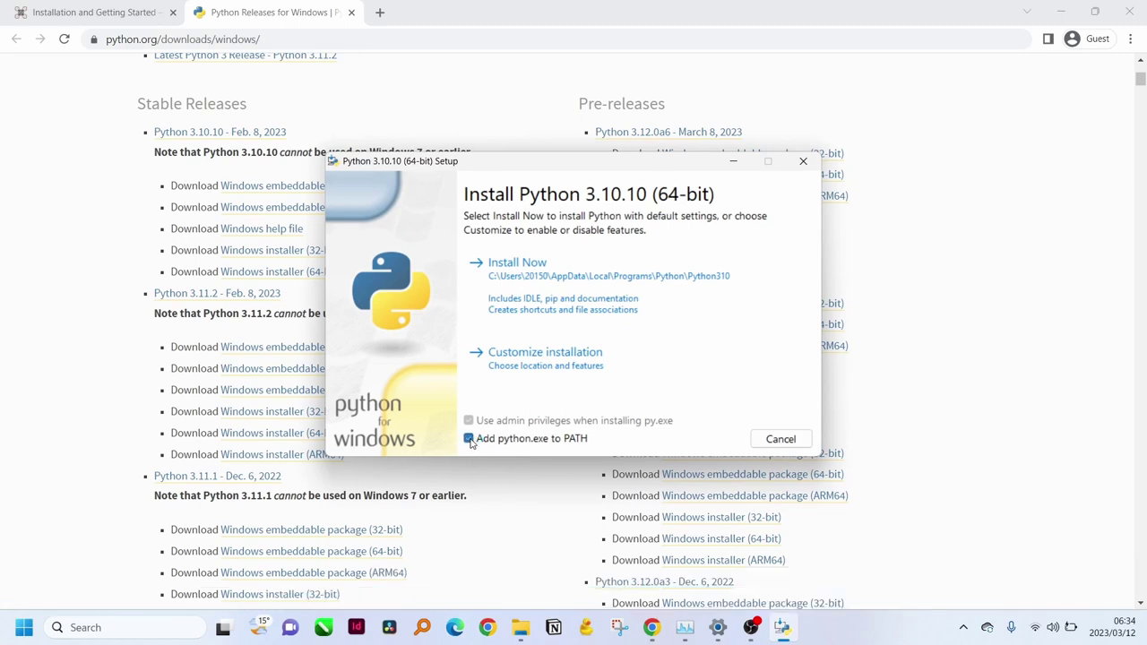
pyautogui.click(550, 282)
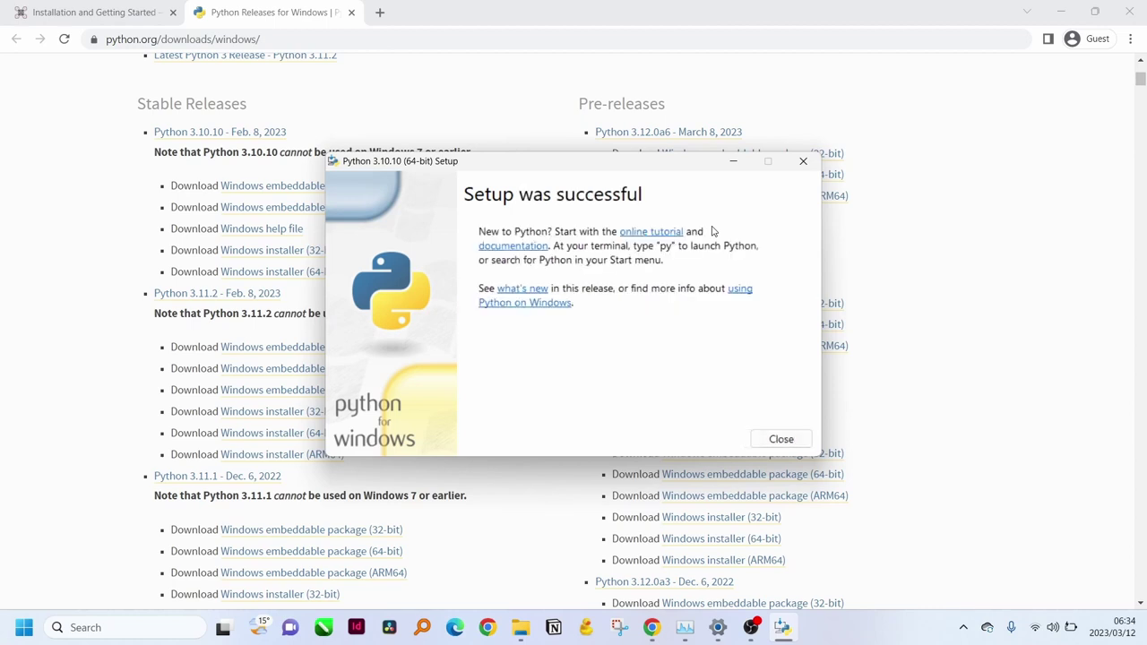
pyautogui.click(797, 439)
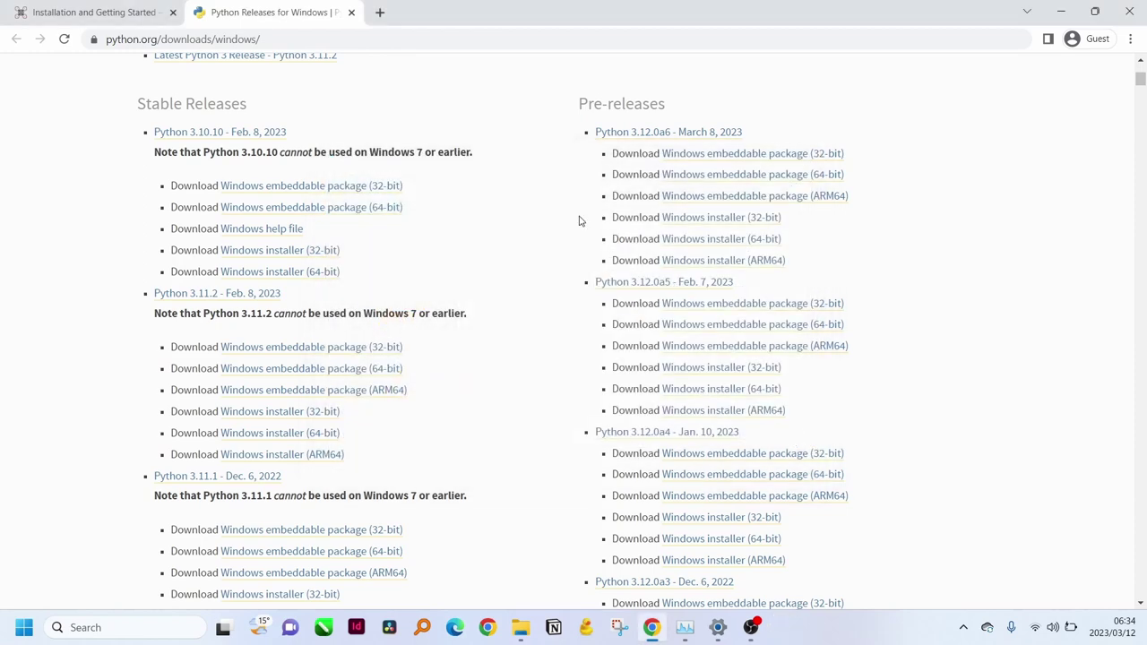
# - Go back to the WebODM installation docs and scroll to the Docker section
pyautogui.click(103, 13)
pyautogui.scroll(-6, 594, 275)
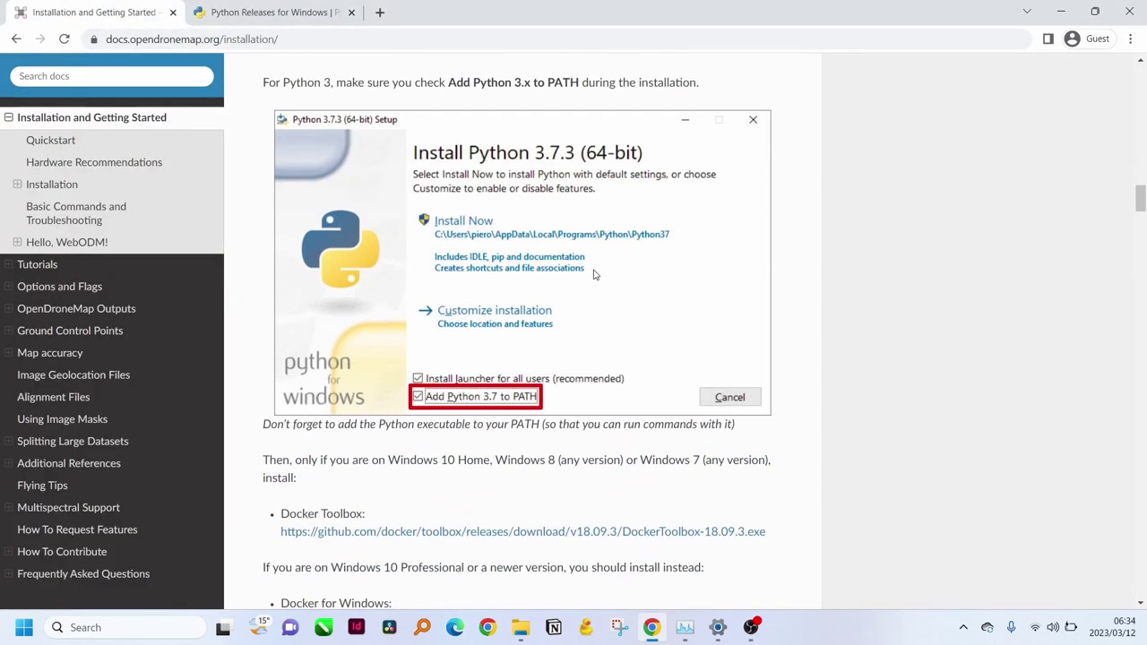
pyautogui.scroll(3, 593, 274)
pyautogui.scroll(-3, 594, 275)
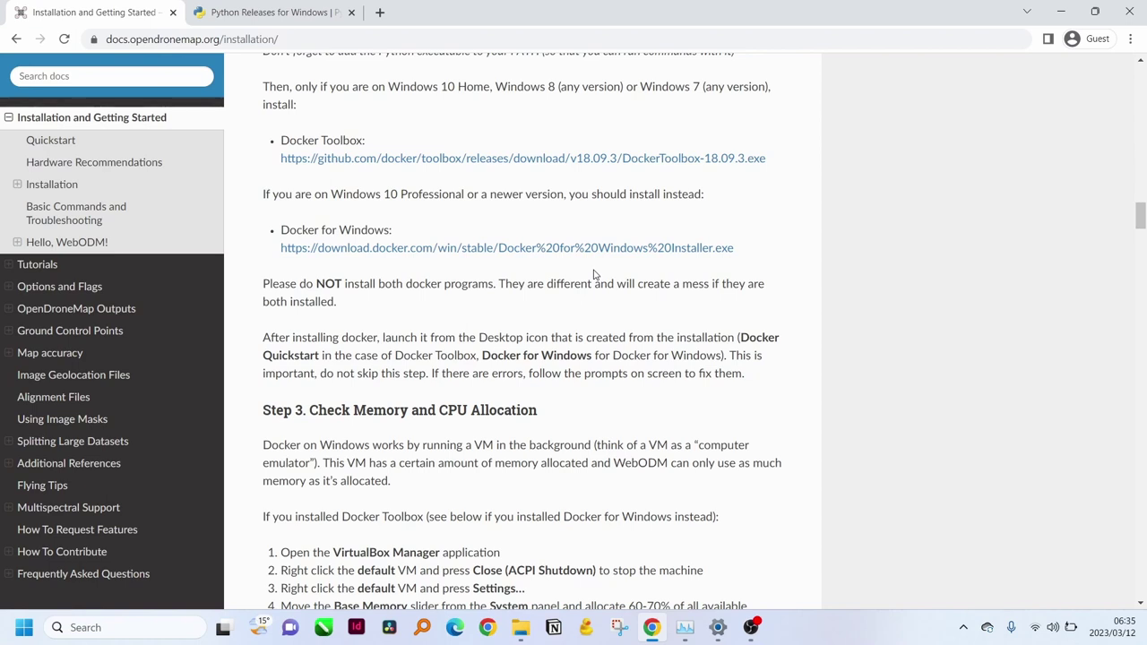
# - Search Google in a new tab for 'Install docker to windows 11 home'
pyautogui.click(380, 13)
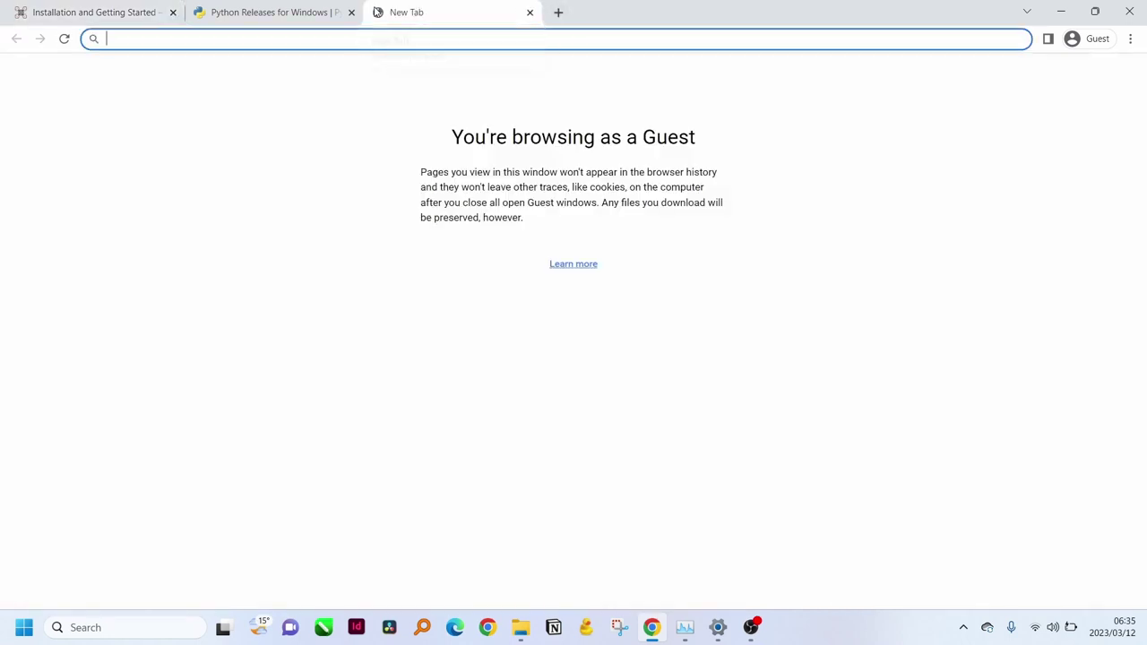
pyautogui.write('Install')
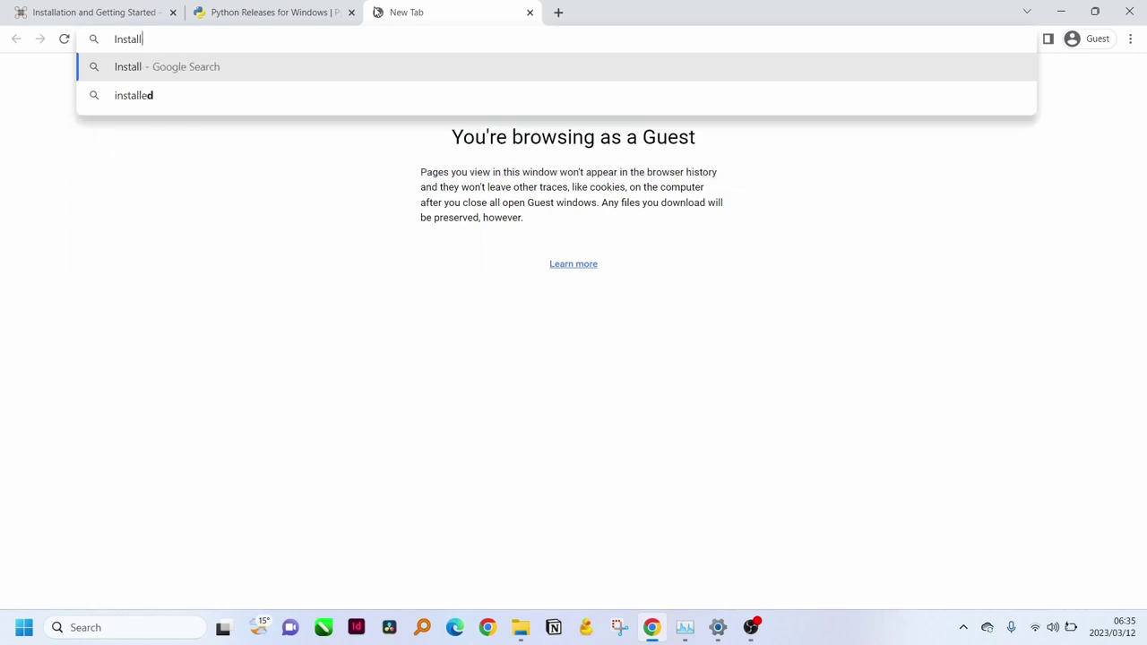
pyautogui.write(' docker to')
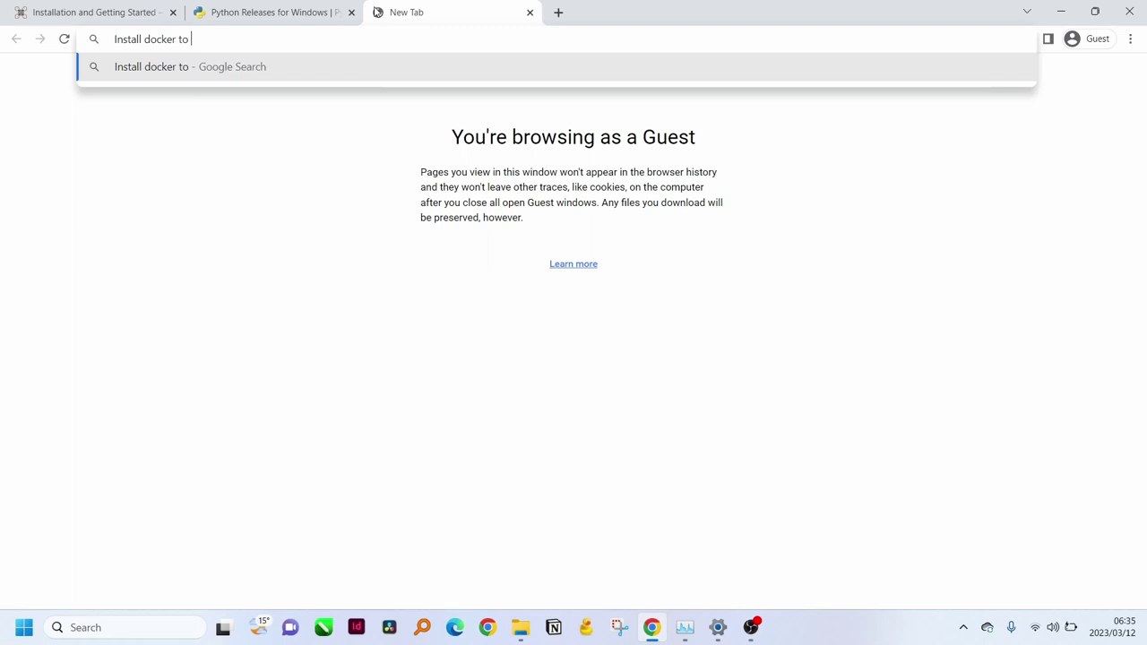
pyautogui.write(' window')
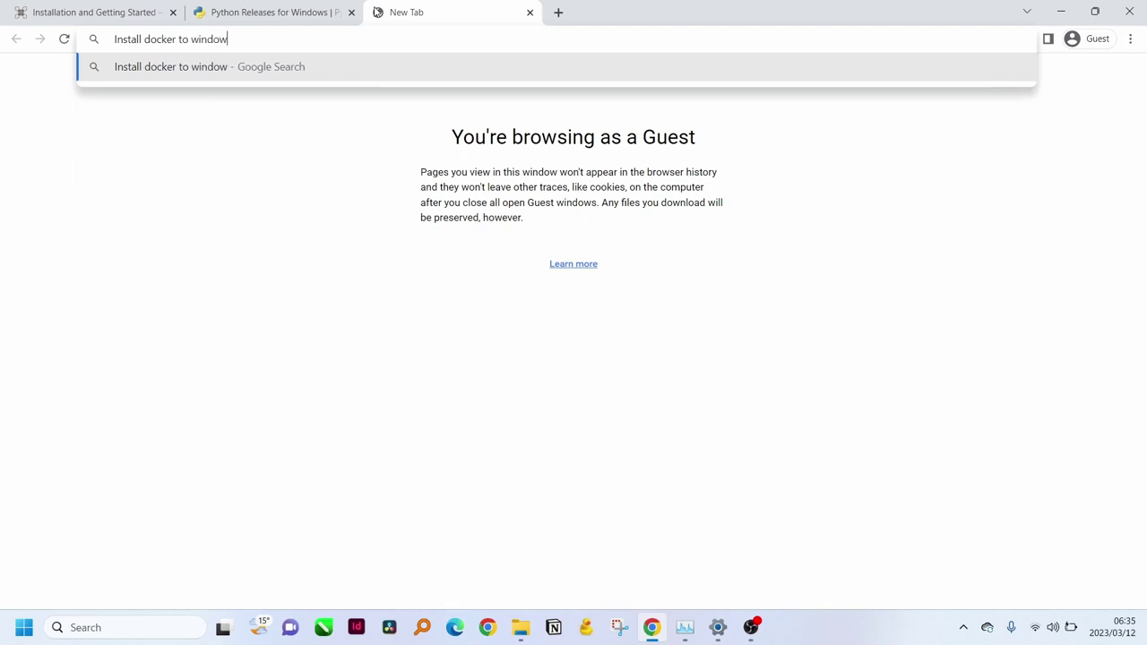
pyautogui.write('s 11 home')
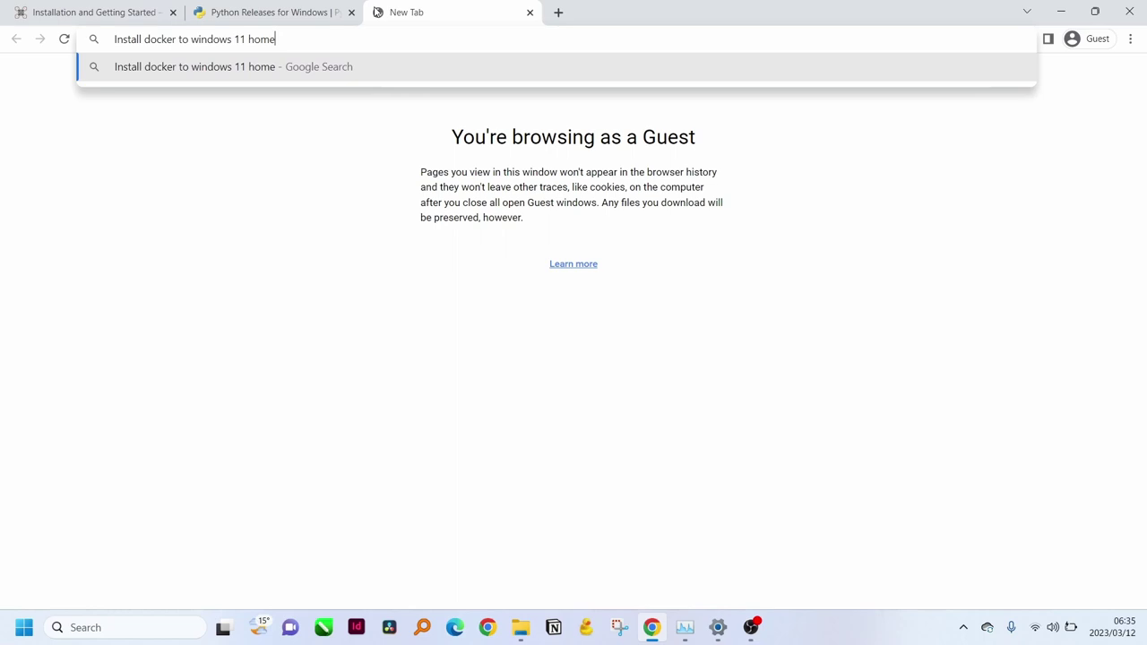
pyautogui.press('Return')
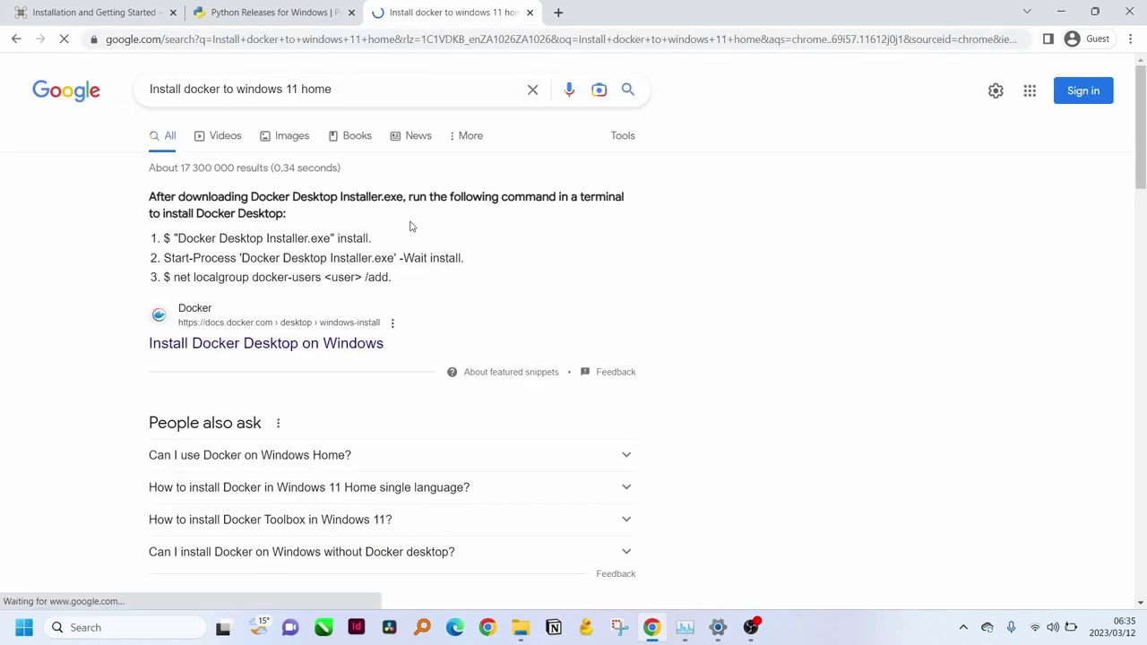
pyautogui.scroll(-1, 411, 226)
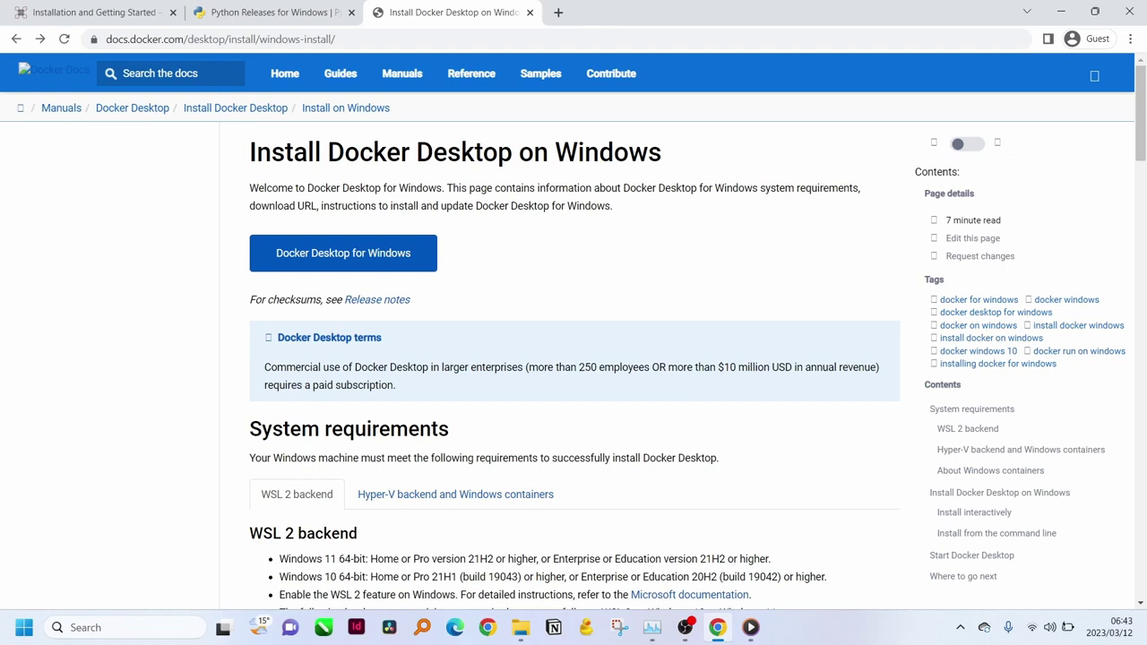
# - Continue the Docker Desktop 4.17.0 install keeping the desktop shortcut option
pyautogui.press('super+e')
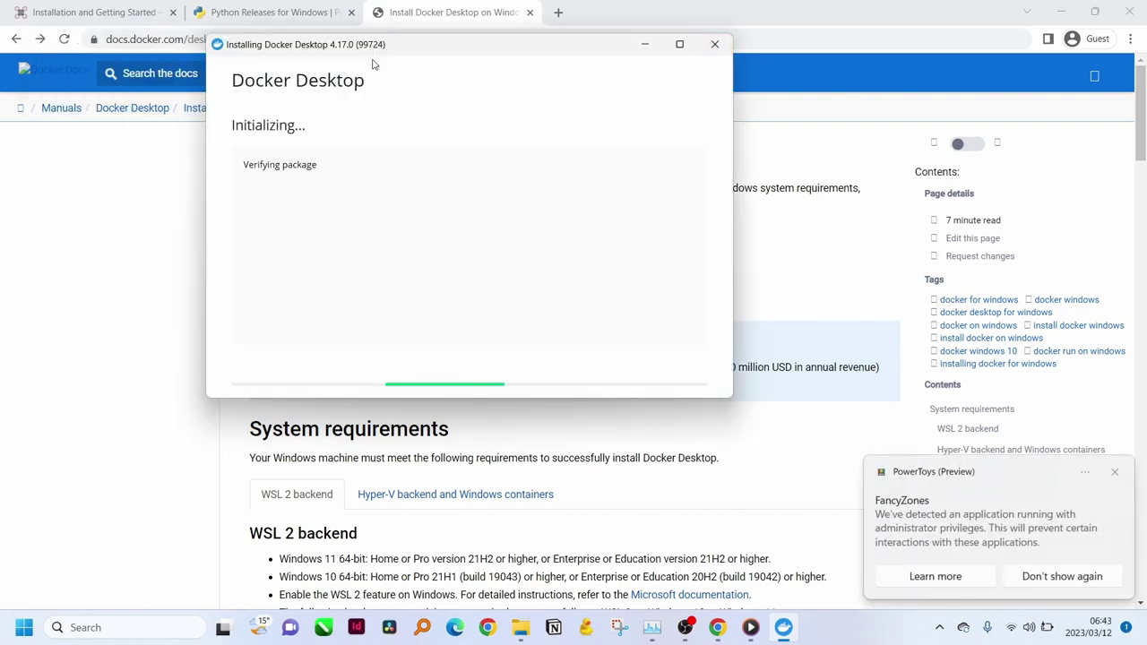
pyautogui.click(1115, 471)
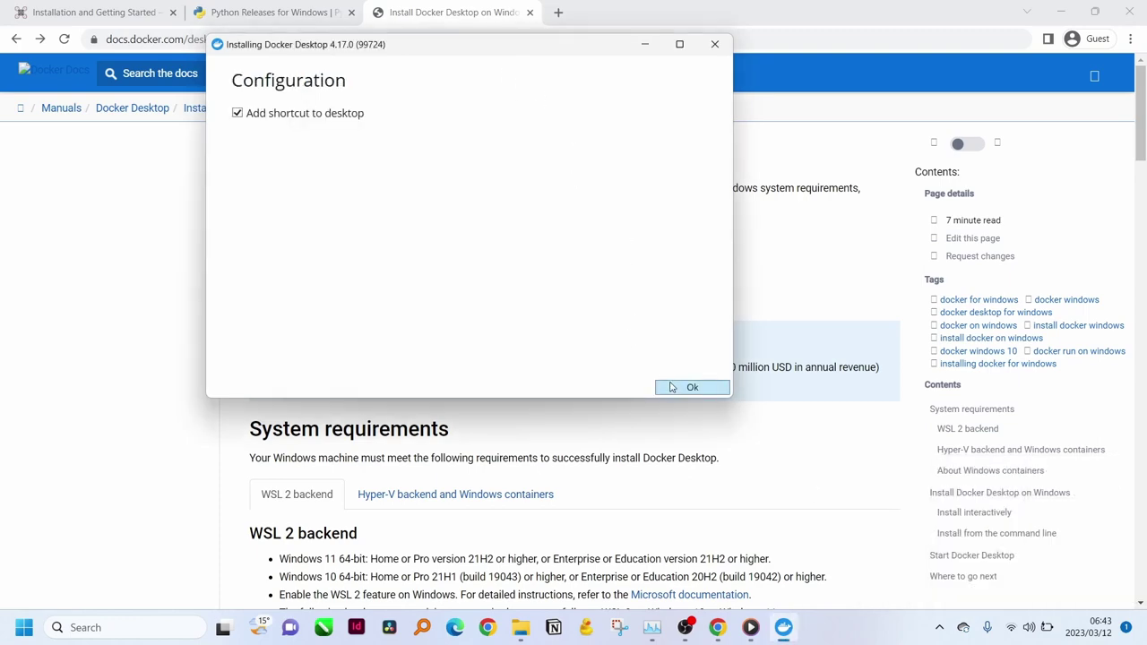
pyautogui.click(671, 387)
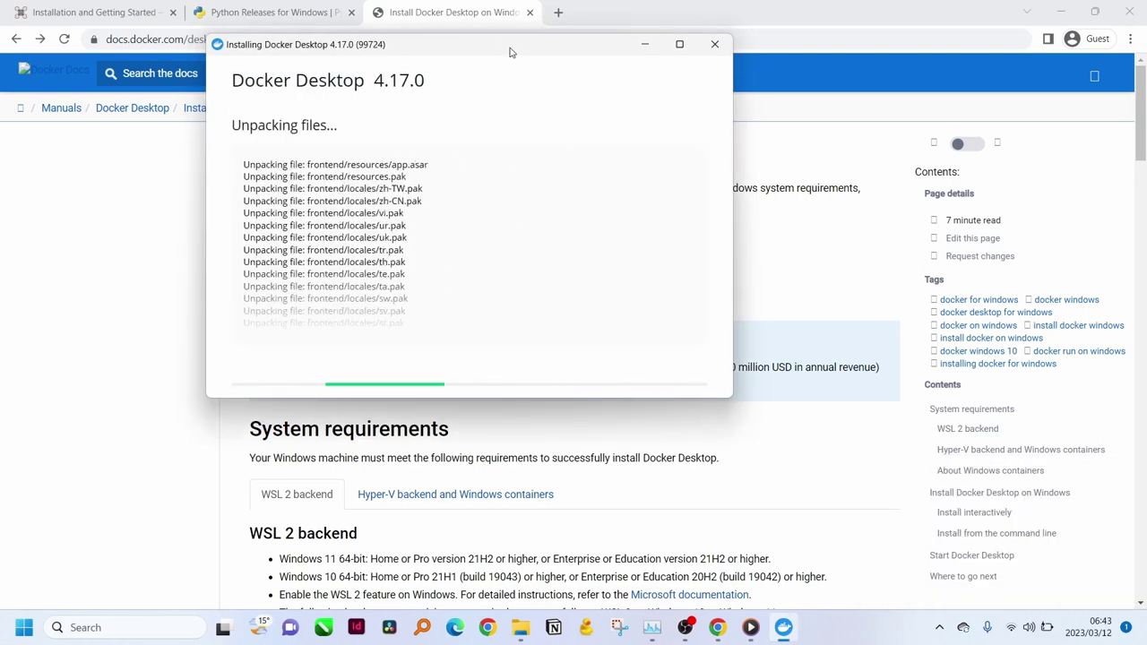
pyautogui.moveTo(509, 51); pyautogui.dragTo(615, 123)
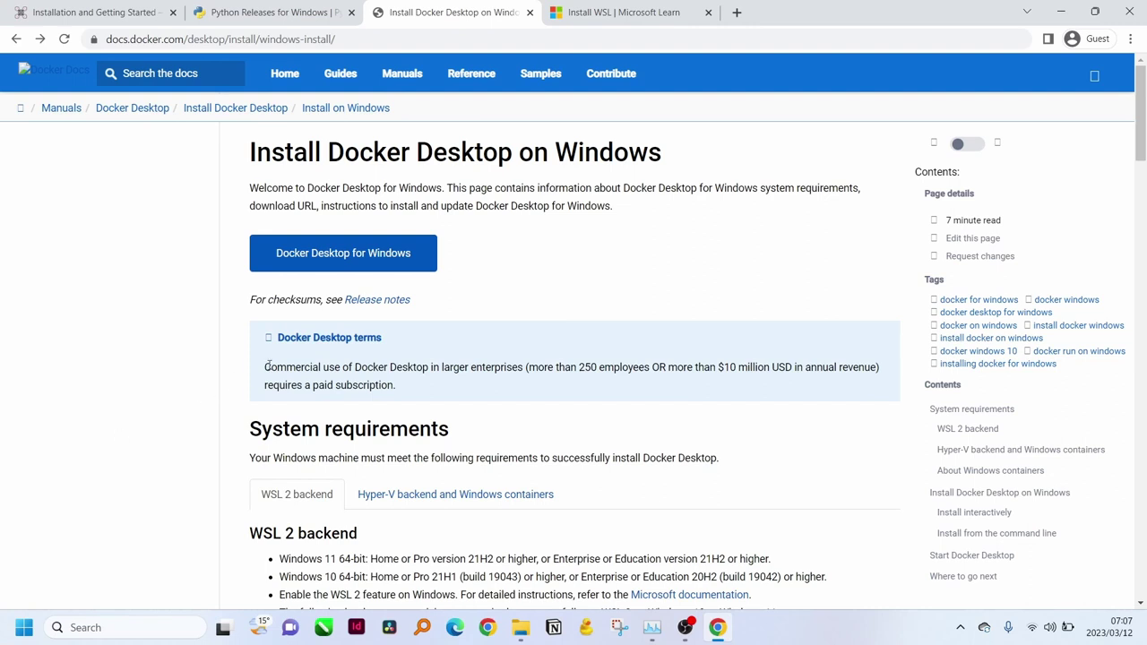
# - Scroll the Install WSL page down to the wsl --install command section
pyautogui.scroll(-2, 269, 363)
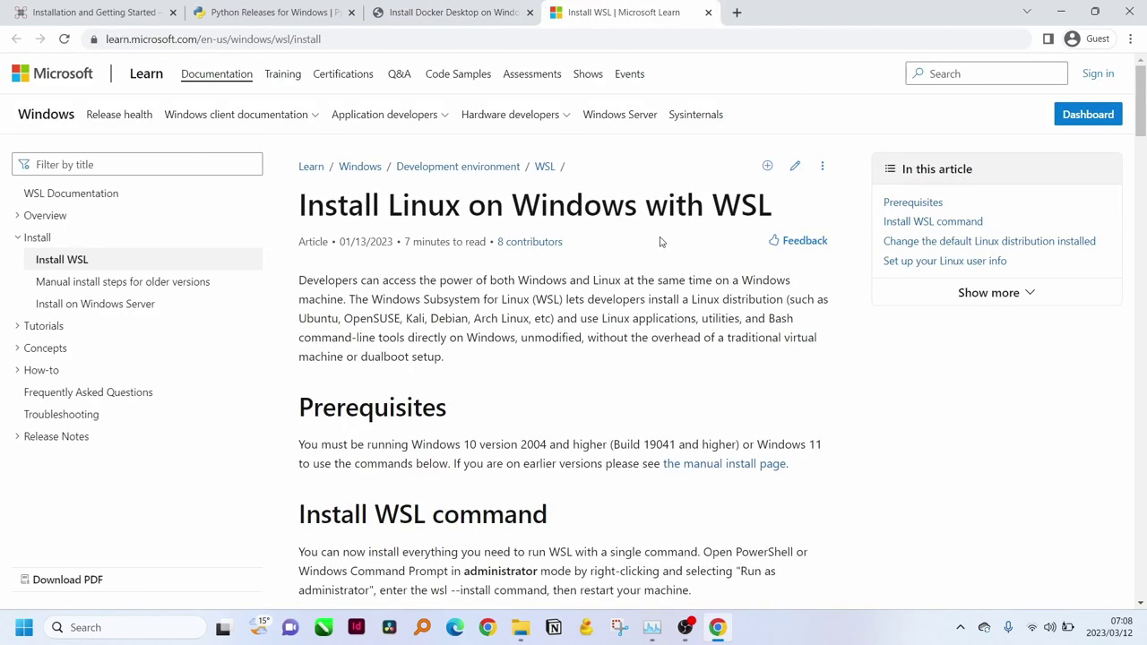
pyautogui.scroll(-2, 659, 242)
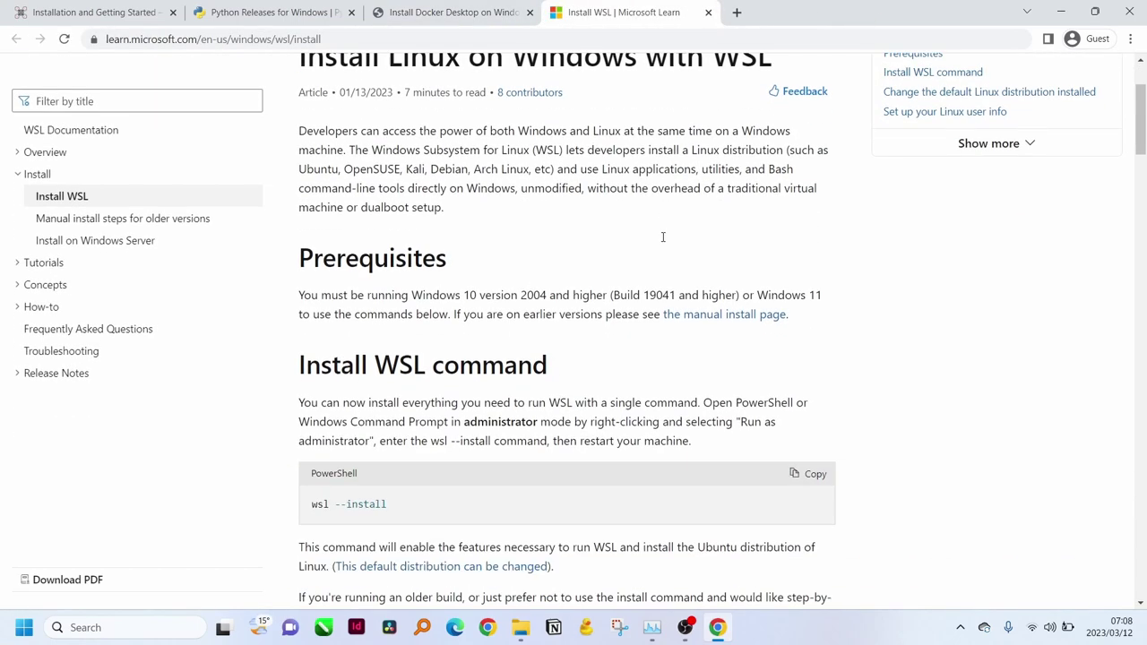
pyautogui.scroll(-1, 663, 242)
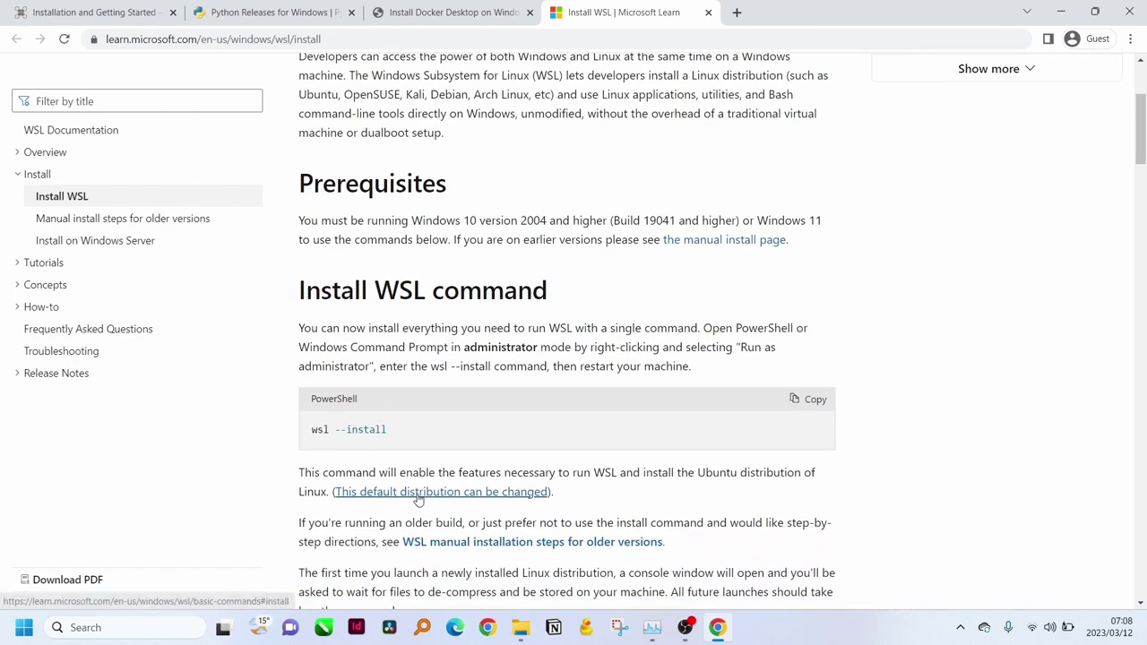
pyautogui.scroll(-2, 492, 369)
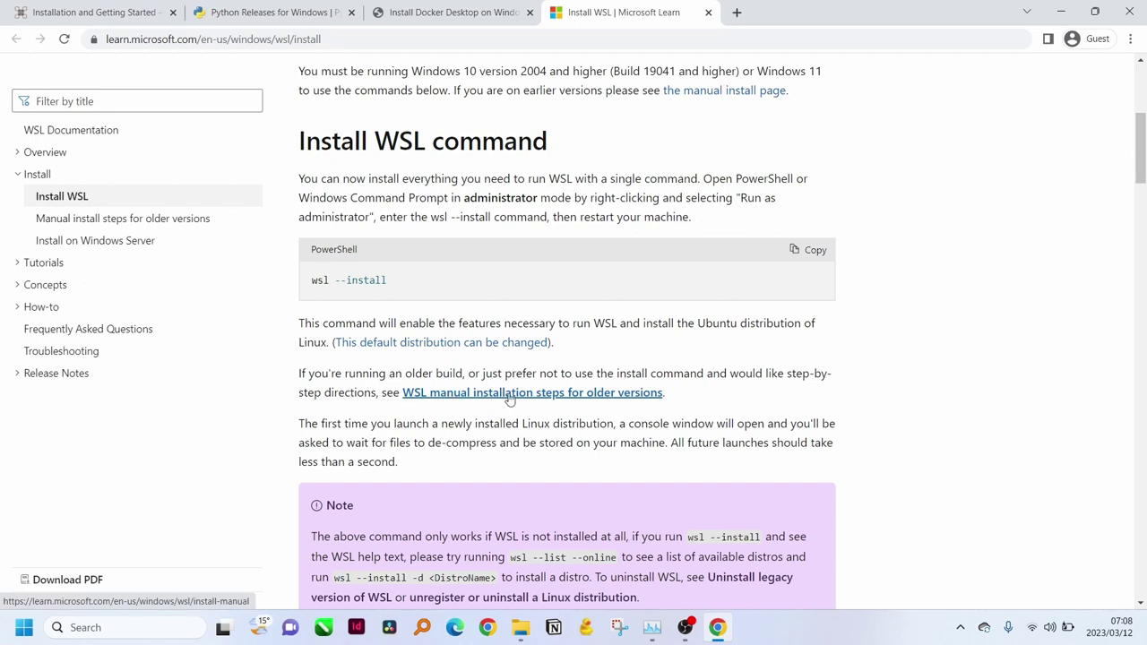
# - Launch Windows PowerShell as administrator from Windows search and move it aside
pyautogui.click(96, 629)
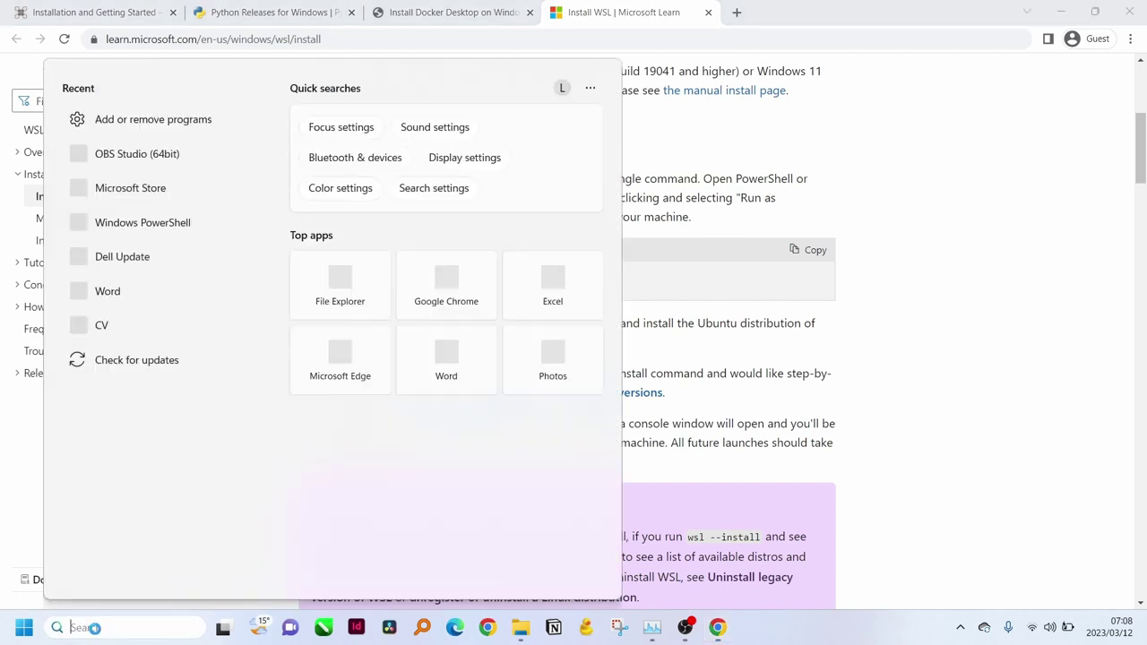
pyautogui.write('wind')
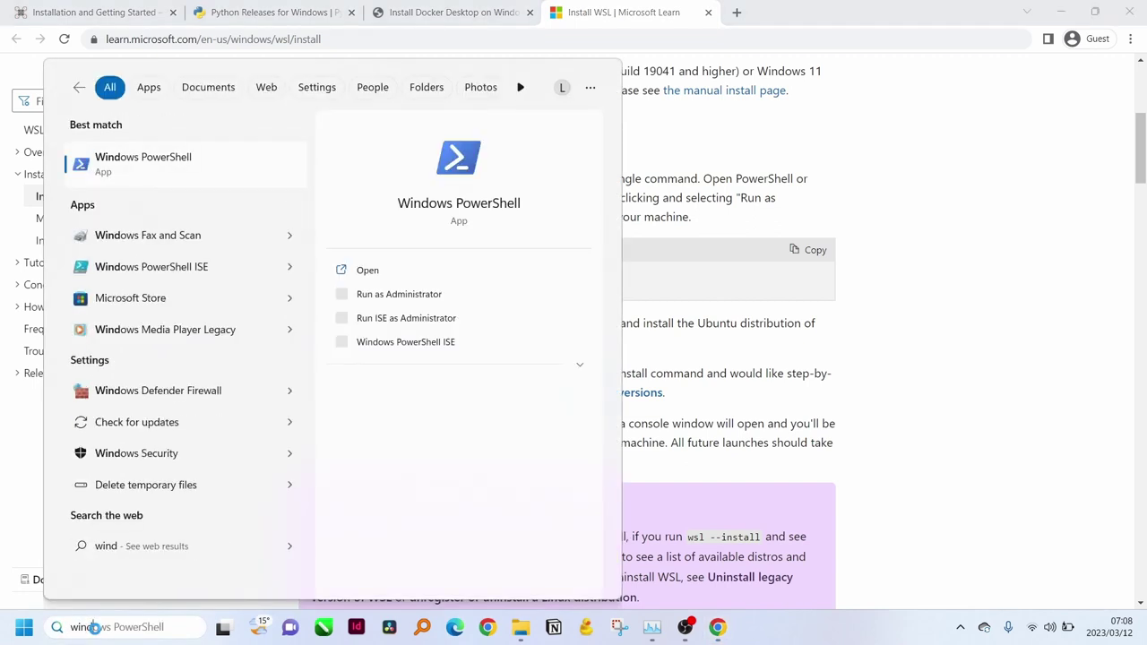
pyautogui.rightClick(166, 167)
pyautogui.click(199, 183)
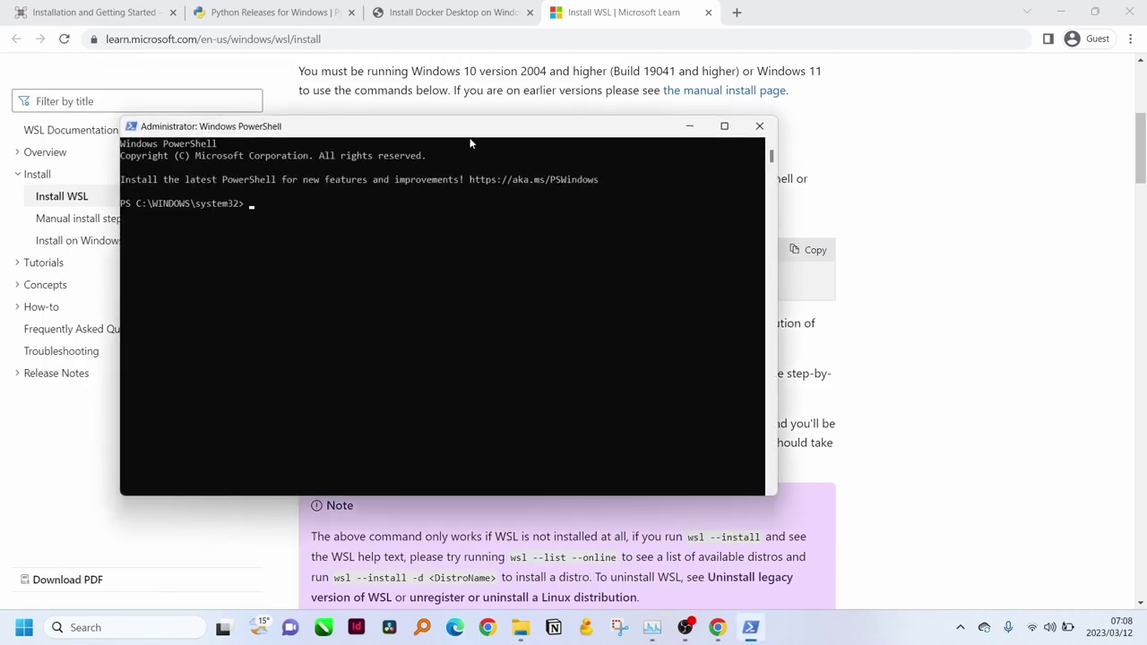
pyautogui.moveTo(176, 134); pyautogui.dragTo(522, 253)
# - Copy wsl --install from the docs page, run it in admin PowerShell, and maximize the window
pyautogui.click(400, 290)
pyautogui.moveTo(400, 289); pyautogui.dragTo(310, 281)
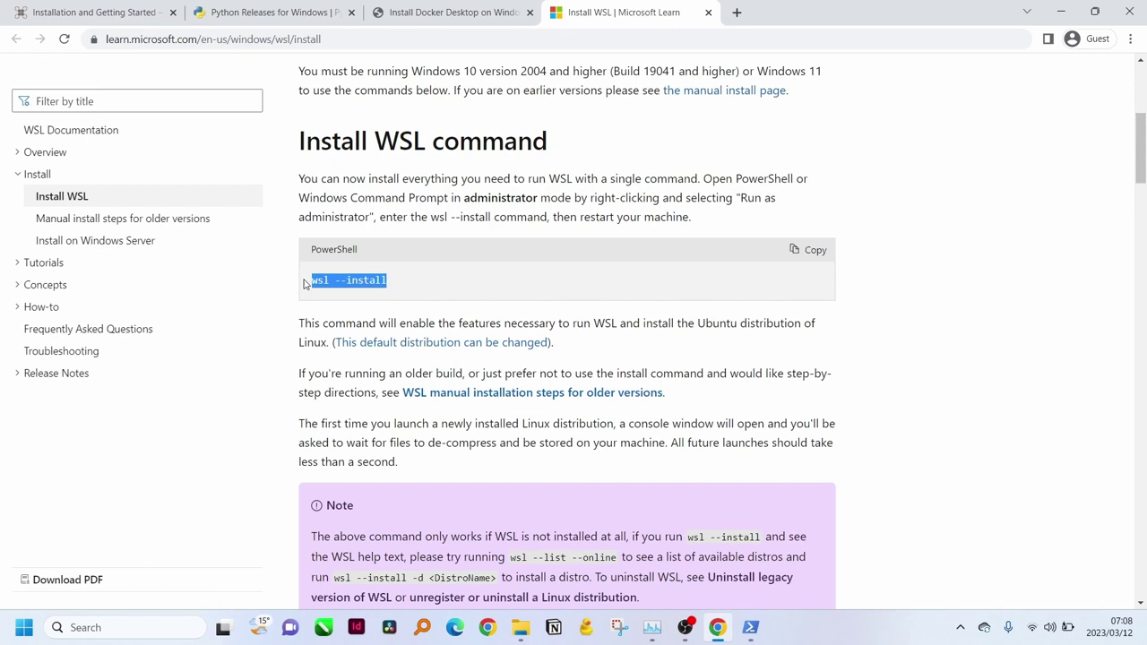
pyautogui.rightClick(323, 285)
pyautogui.click(394, 307)
pyautogui.click(751, 627)
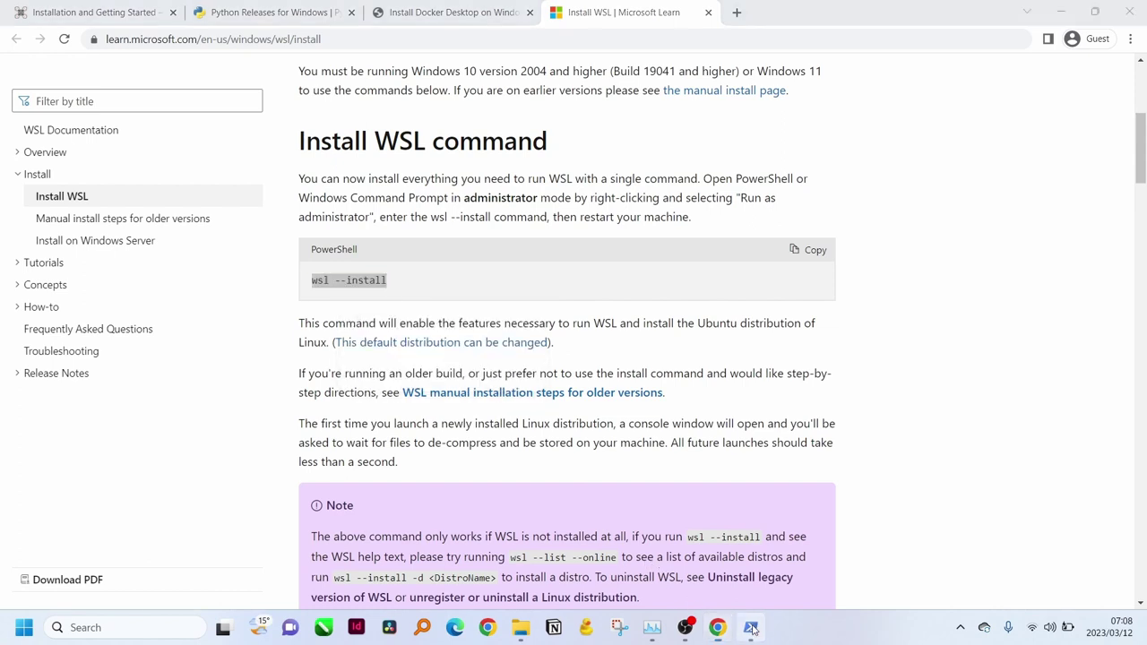
pyautogui.rightClick(600, 312)
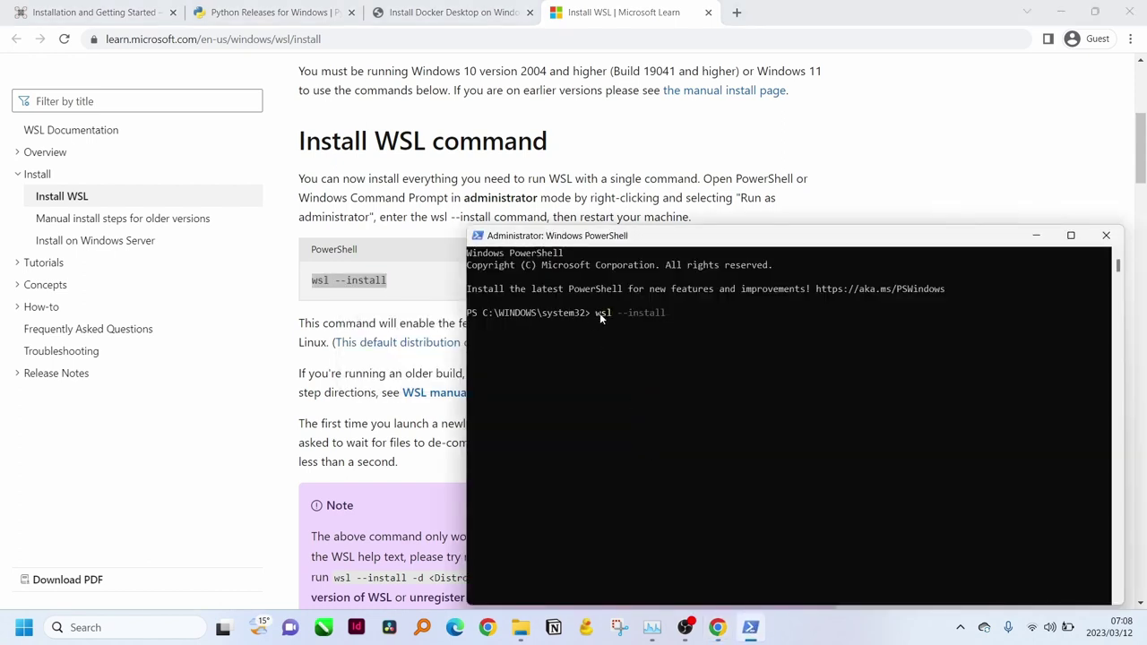
pyautogui.press('Return')
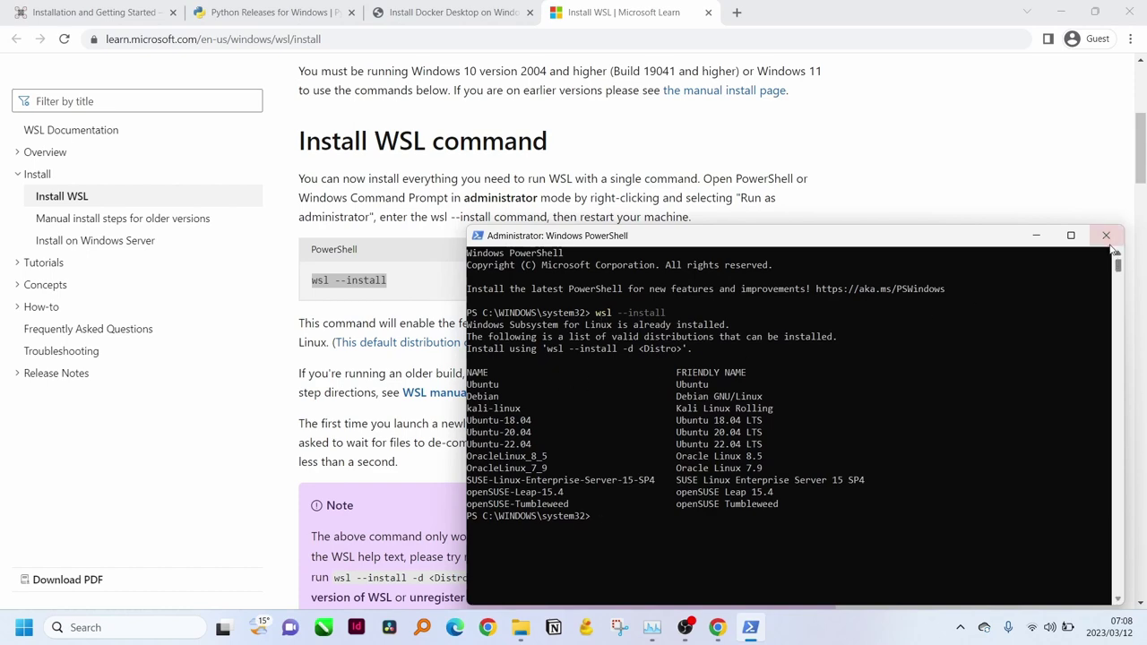
pyautogui.click(1070, 235)
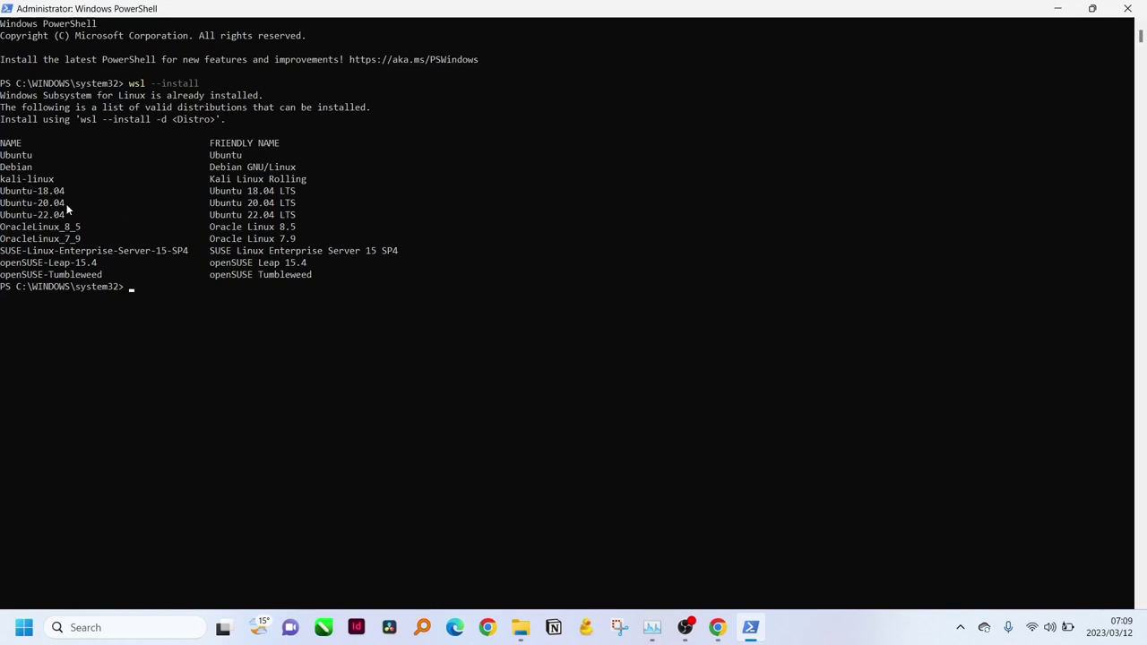
# - Open Microsoft Store and search for 'ubuntu'
pyautogui.click(109, 629)
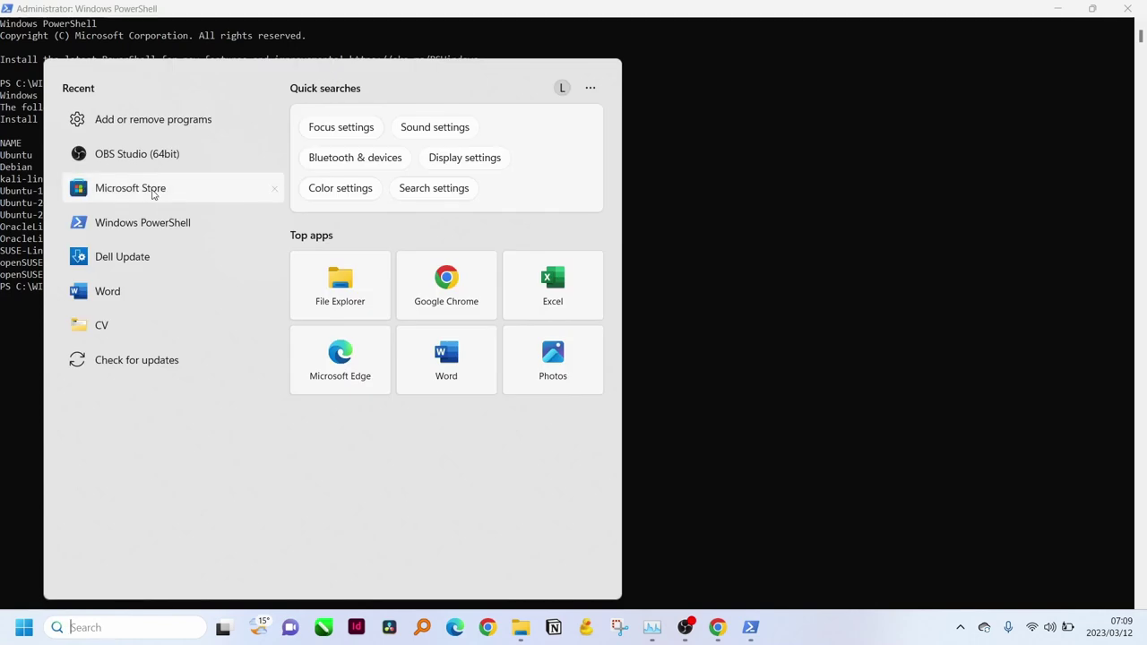
pyautogui.click(153, 193)
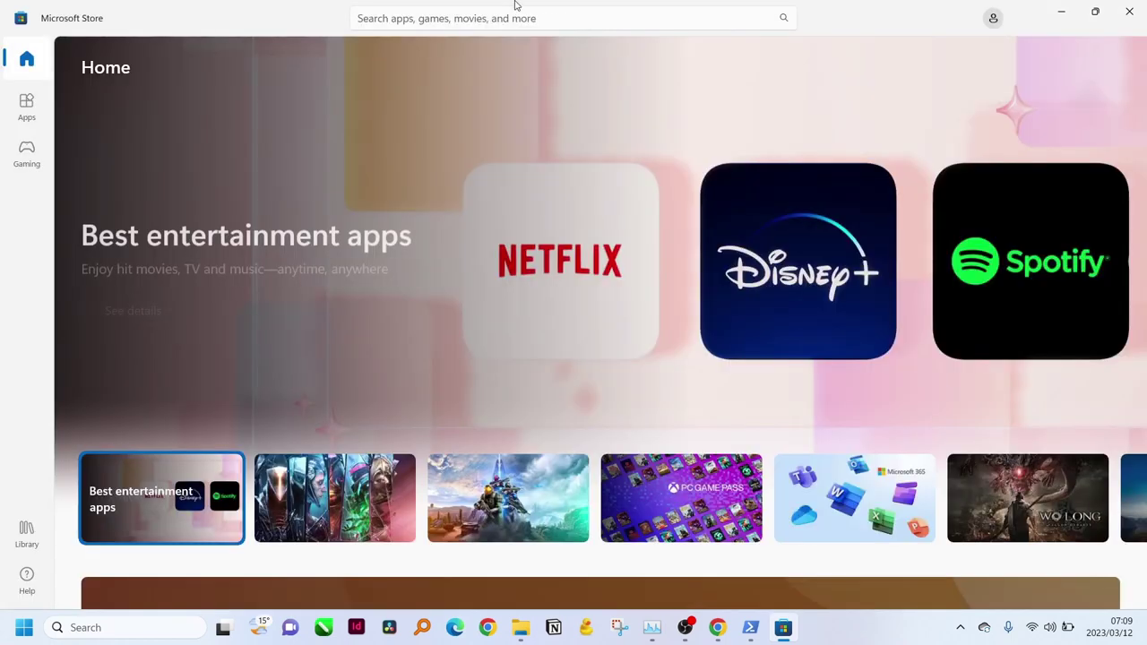
pyautogui.click(517, 15)
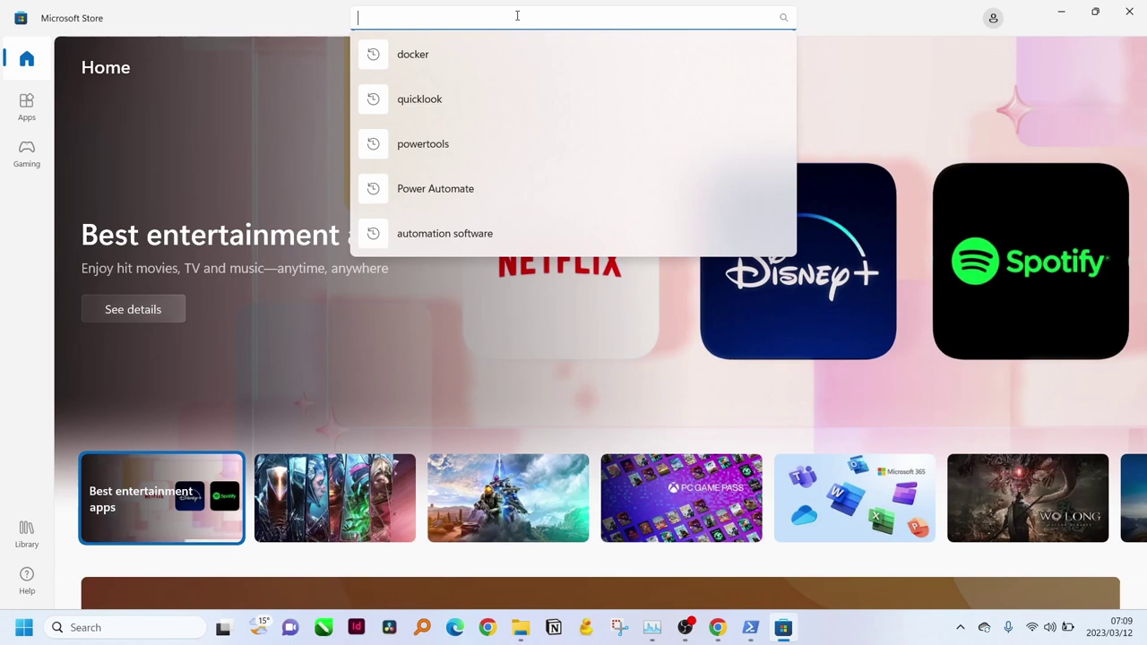
pyautogui.write('ubu')
pyautogui.press('BackSpace')
pyautogui.press('BackSpace')
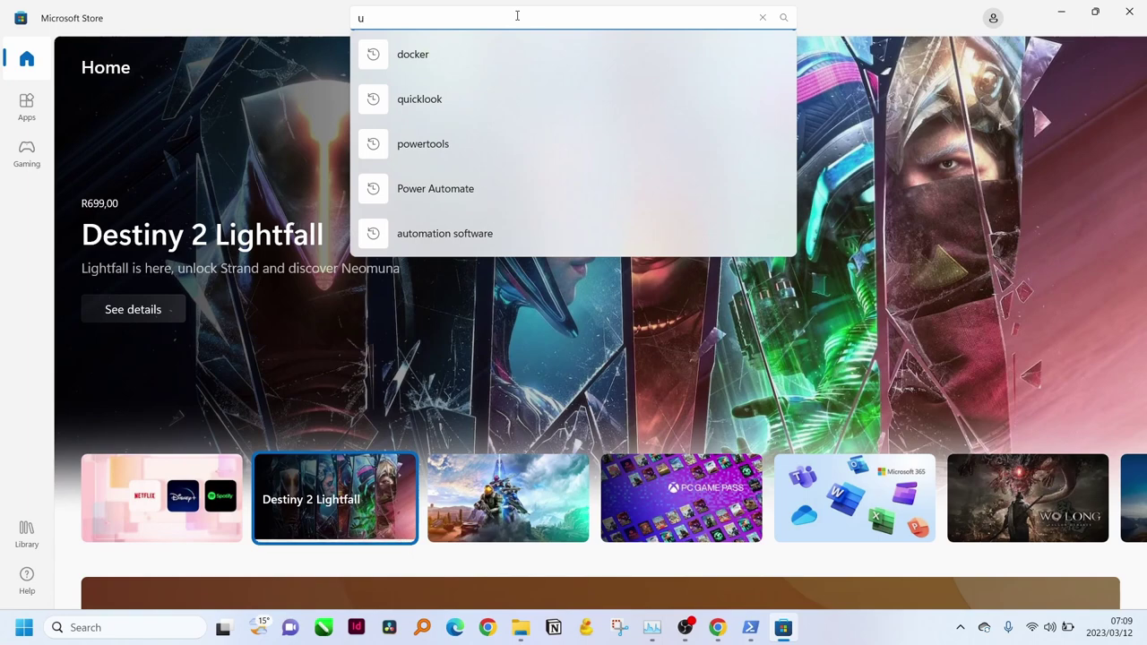
pyautogui.write('buntu')
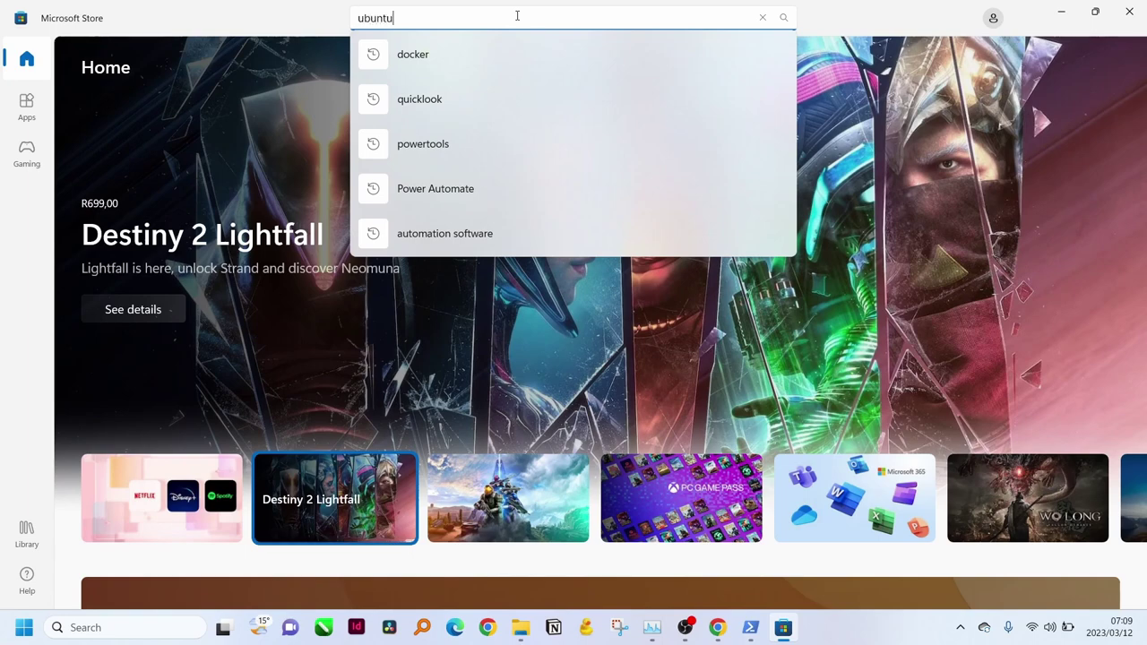
pyautogui.press('Return')
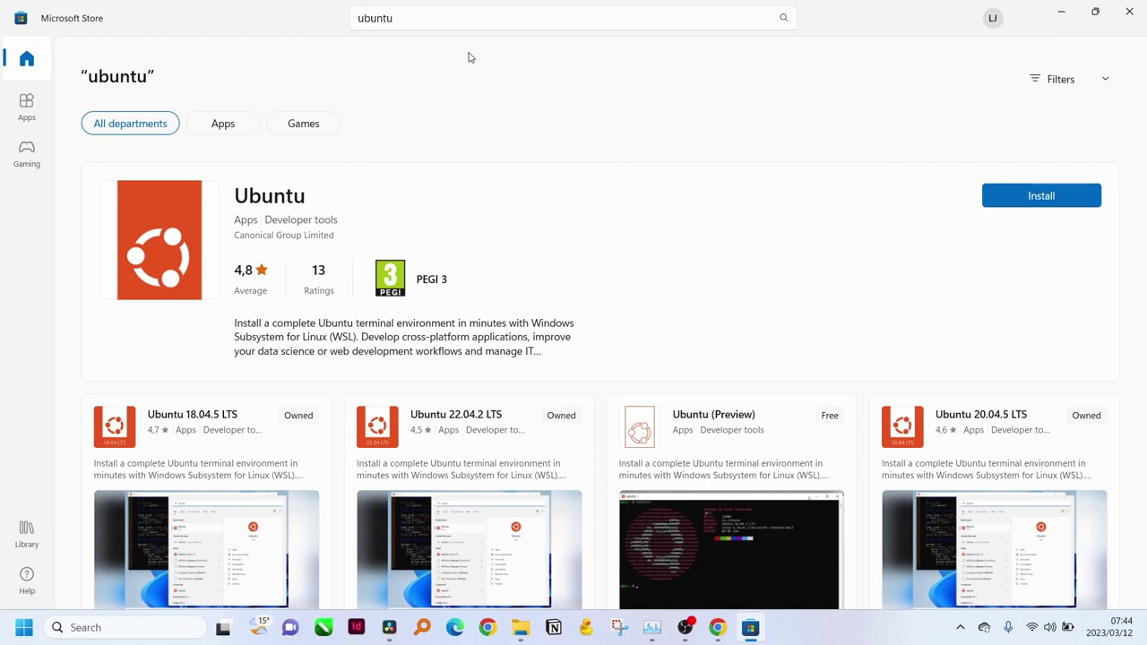
# - Install Ubuntu from its Store page, then launch Ubuntu 22.04.2 LTS in a maximized terminal
pyautogui.scroll(-3, 814, 386)
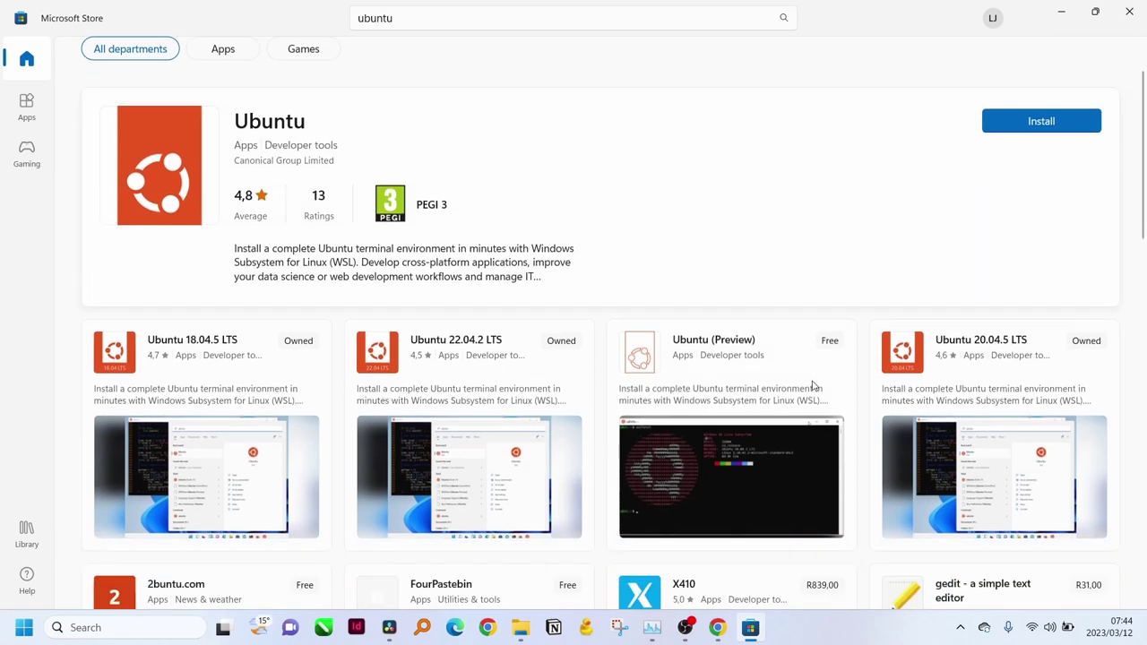
pyautogui.click(1027, 279)
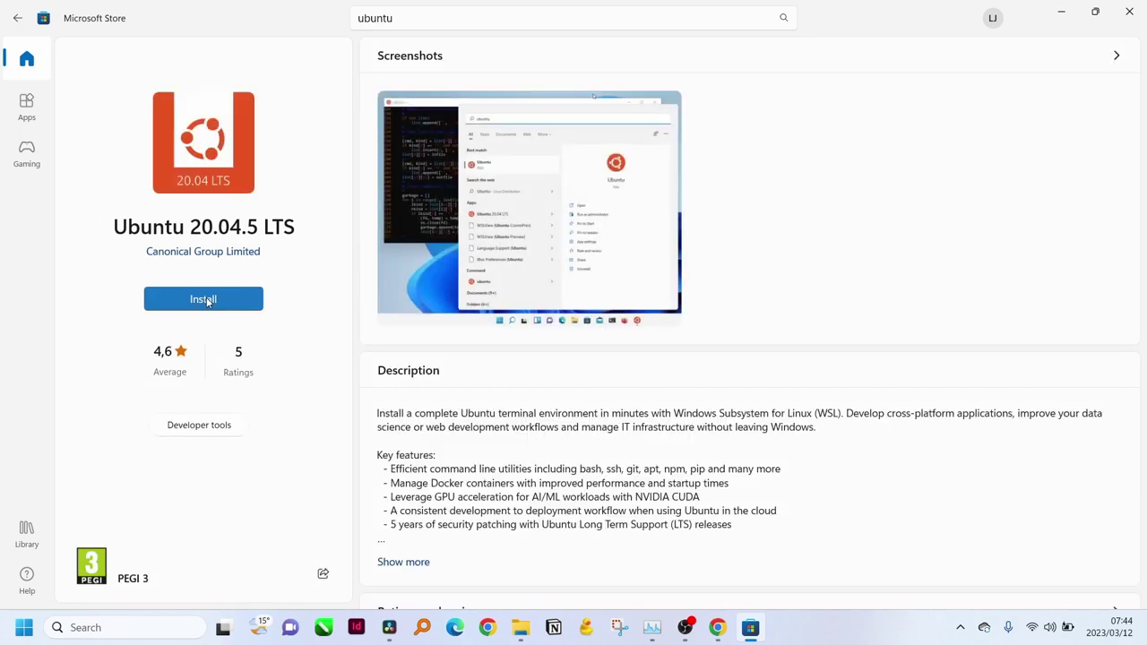
pyautogui.click(206, 301)
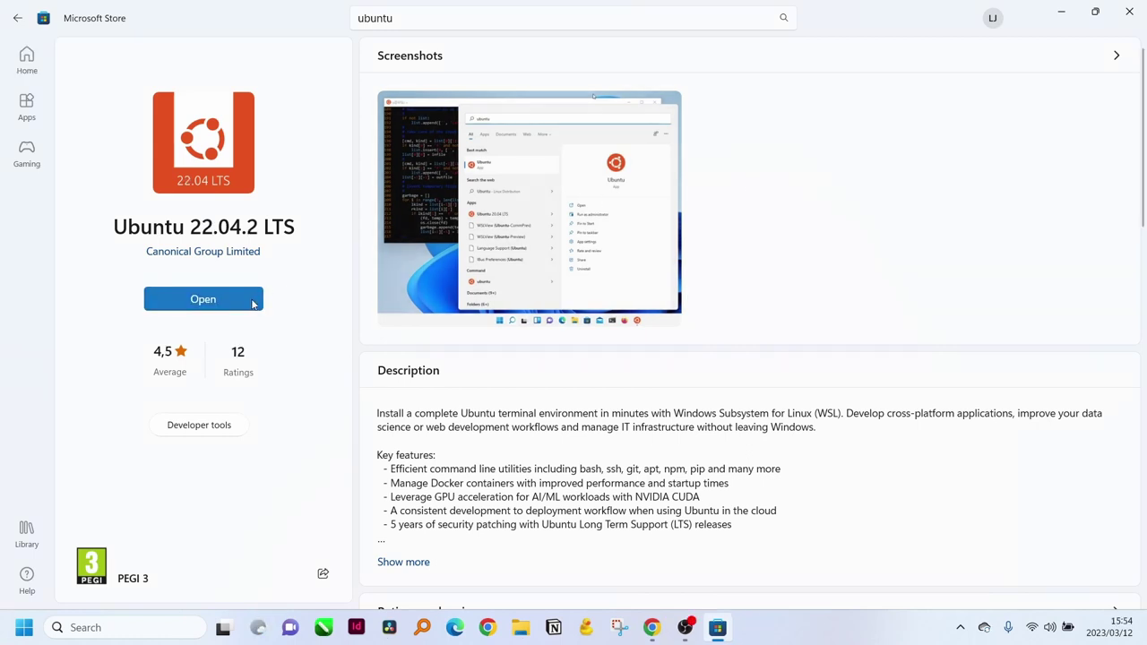
pyautogui.click(252, 303)
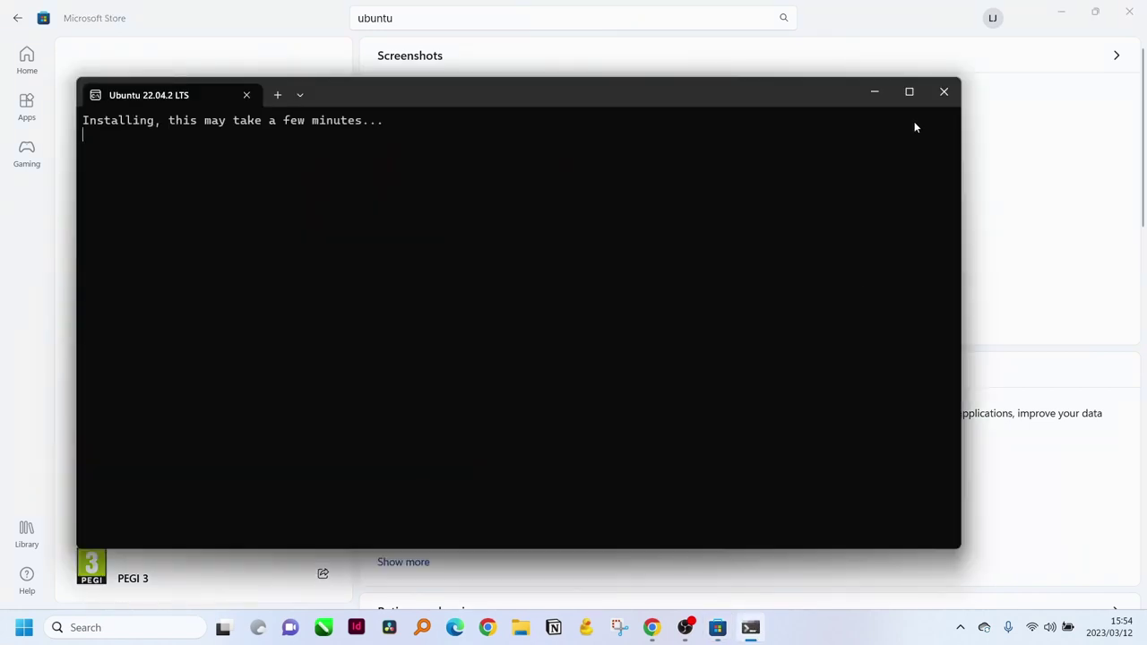
pyautogui.click(905, 94)
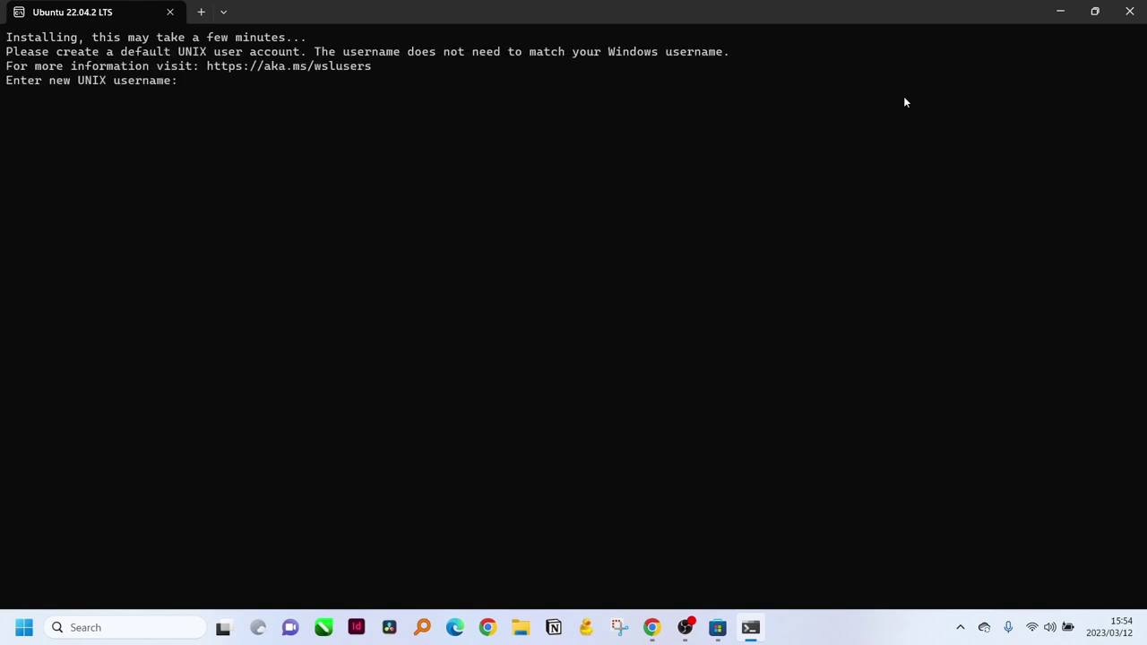
# - Enter a new UNIX username and password twice to finish Ubuntu setup, then minimize the terminal
pyautogui.write('lincoln')
pyautogui.press('Return')
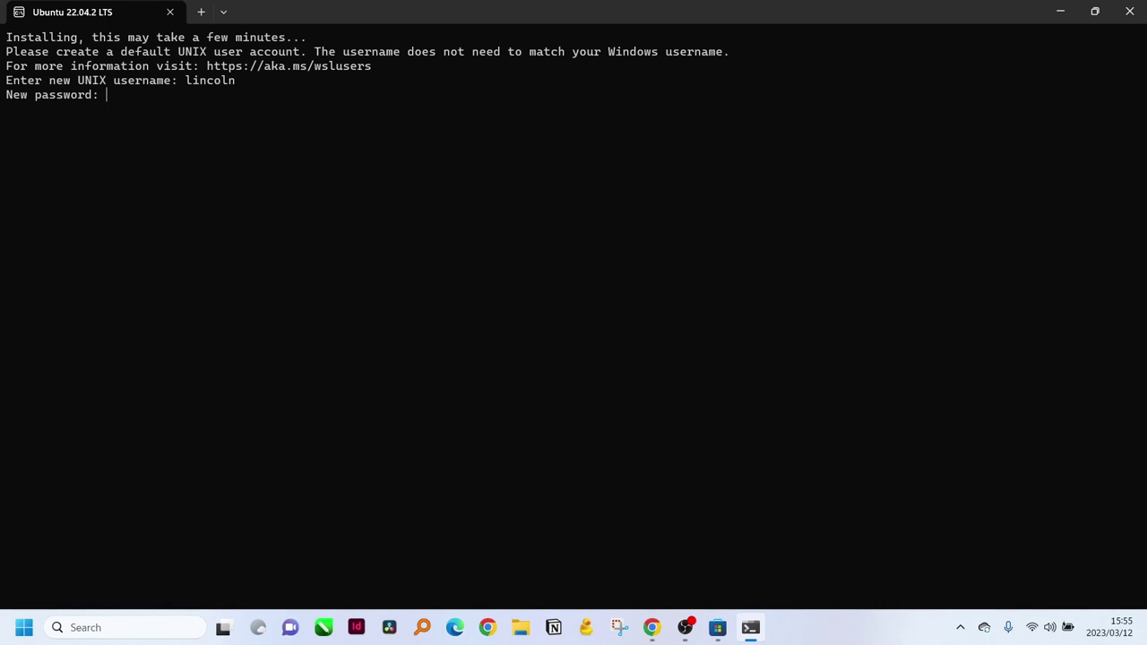
pyautogui.press('Return')
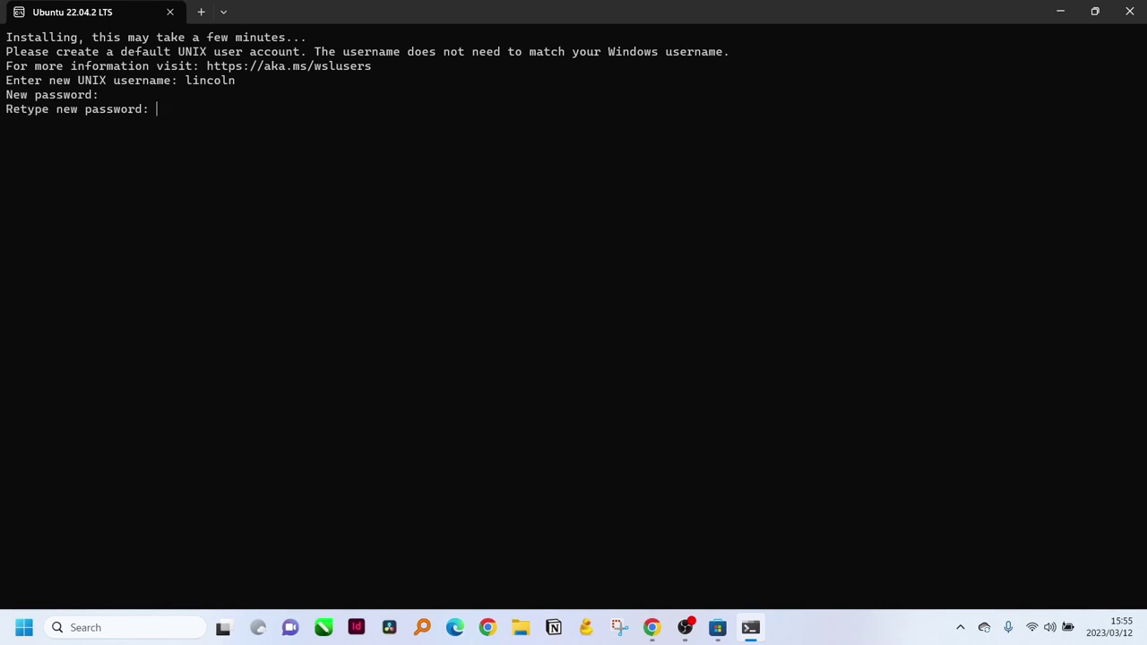
pyautogui.press('Return')
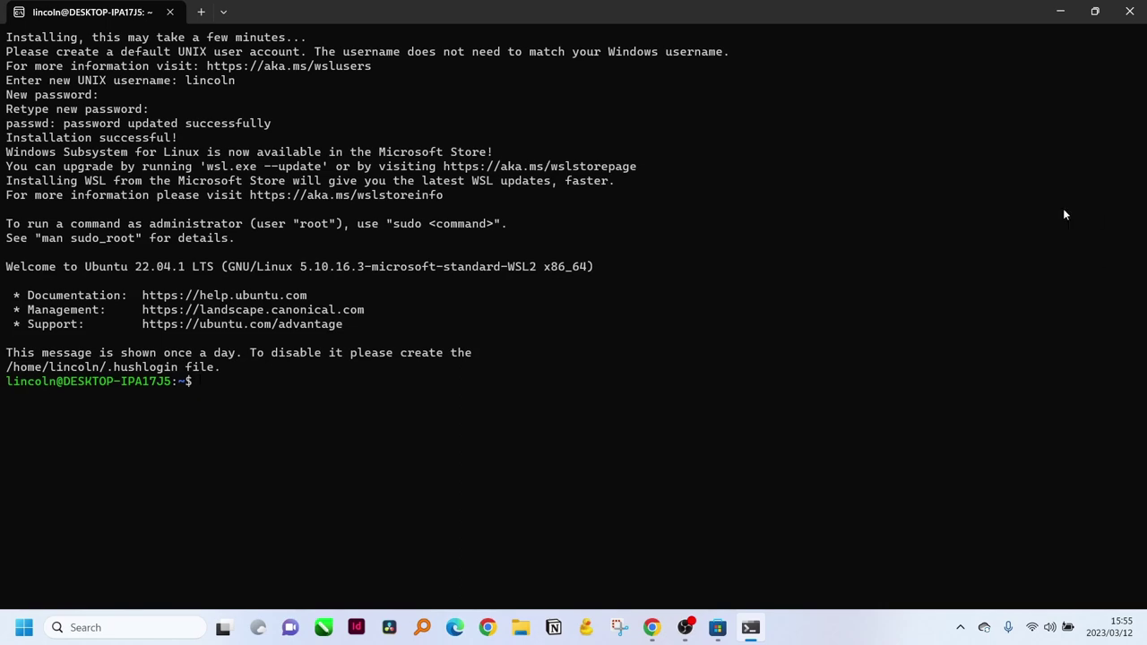
pyautogui.click(1051, 13)
# - Restore, recenter and then minimize the Microsoft Store window
pyautogui.doubleClick(900, 9)
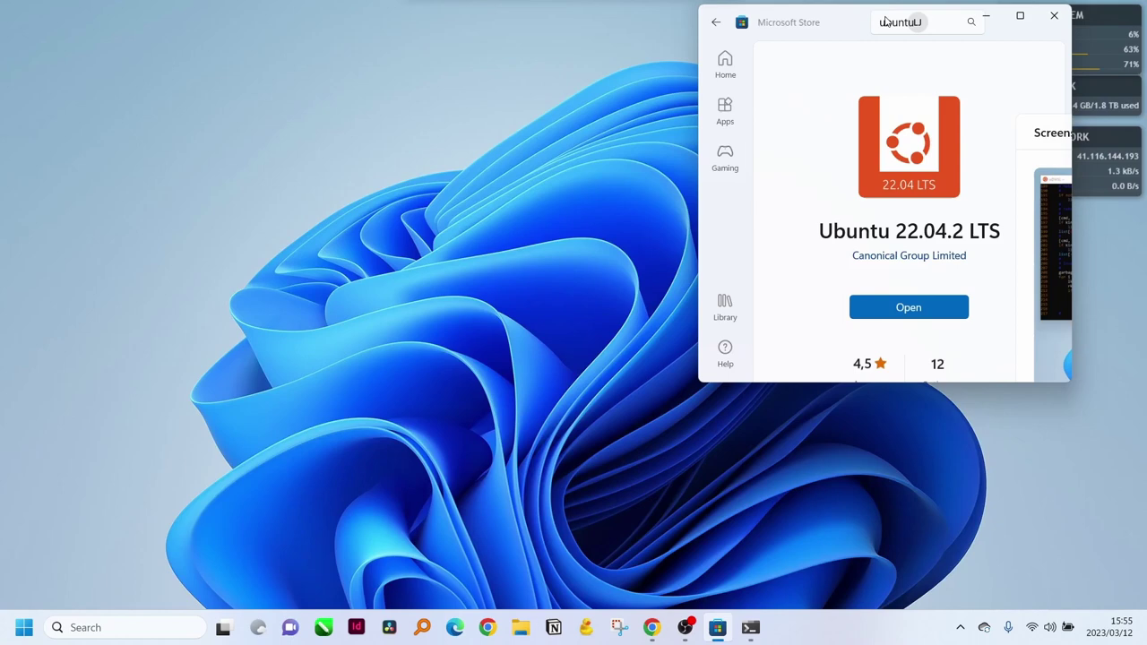
pyautogui.moveTo(884, 22); pyautogui.dragTo(651, 170)
pyautogui.click(745, 172)
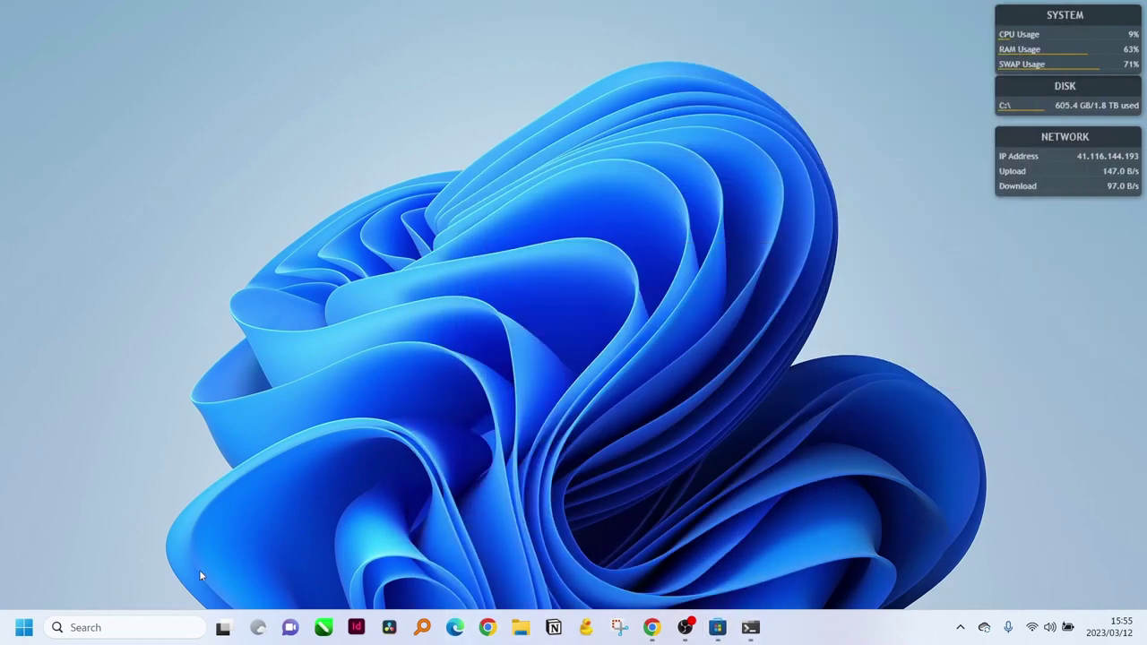
# - Launch Docker Desktop, accept its subscription service agreement and skip the work-role survey
pyautogui.click(153, 626)
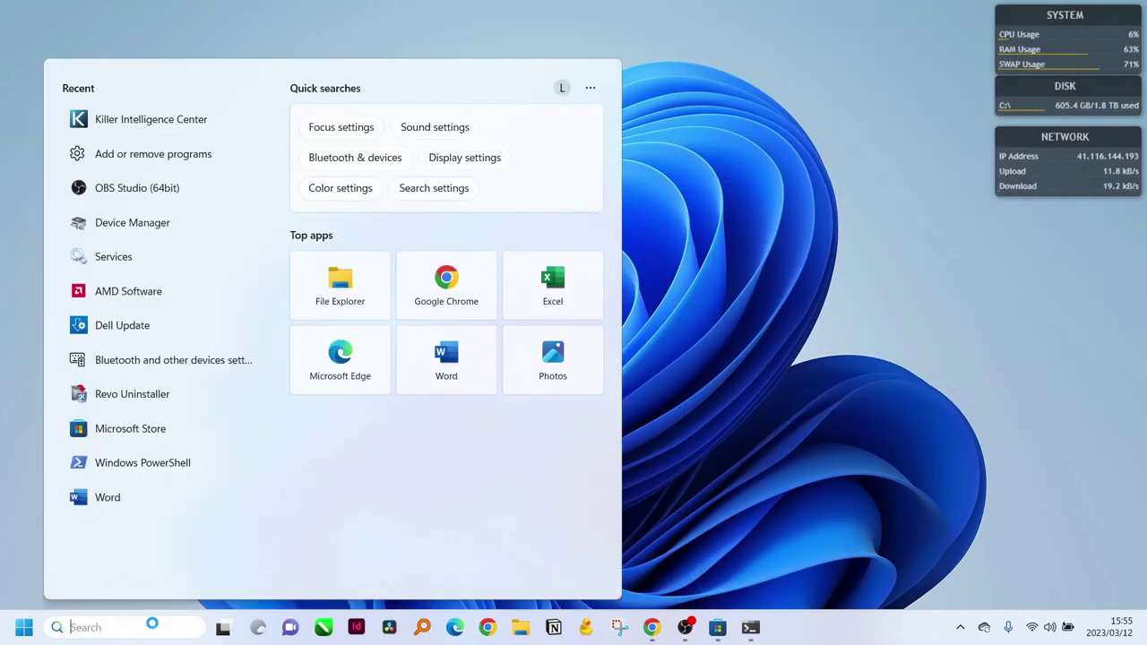
pyautogui.write('do')
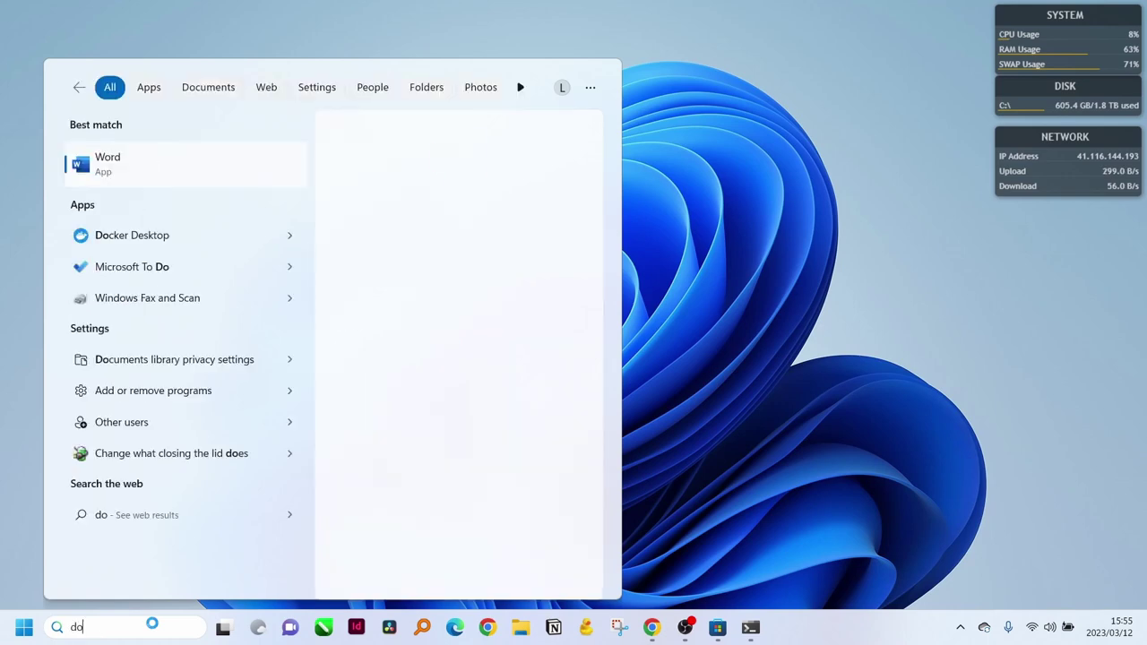
pyautogui.click(136, 233)
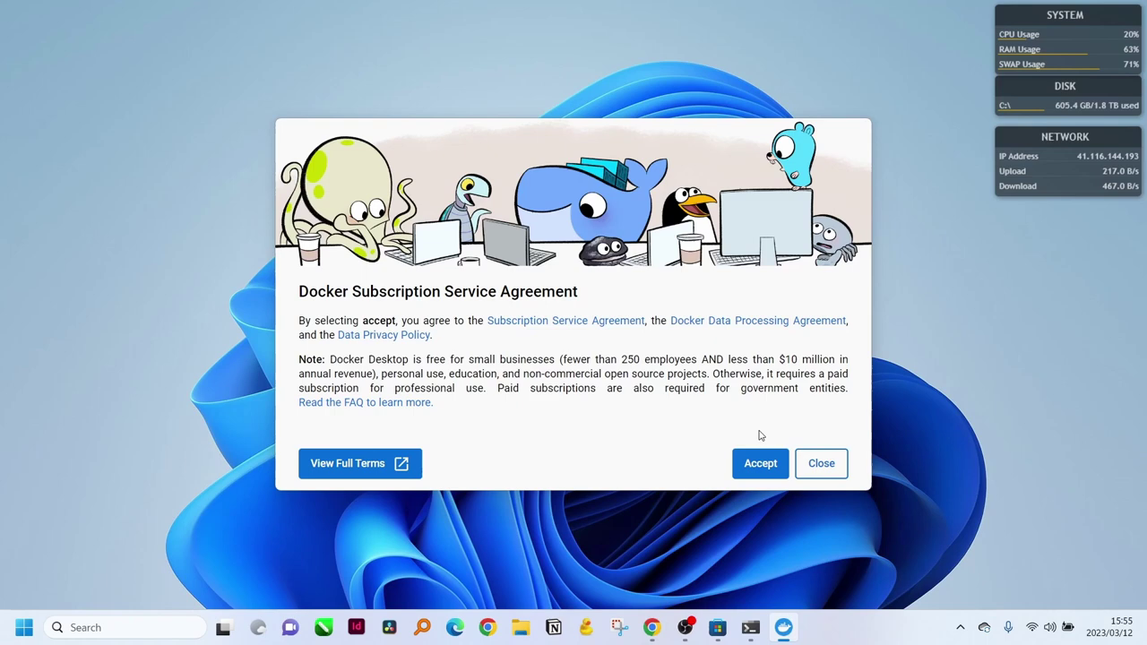
pyautogui.click(760, 466)
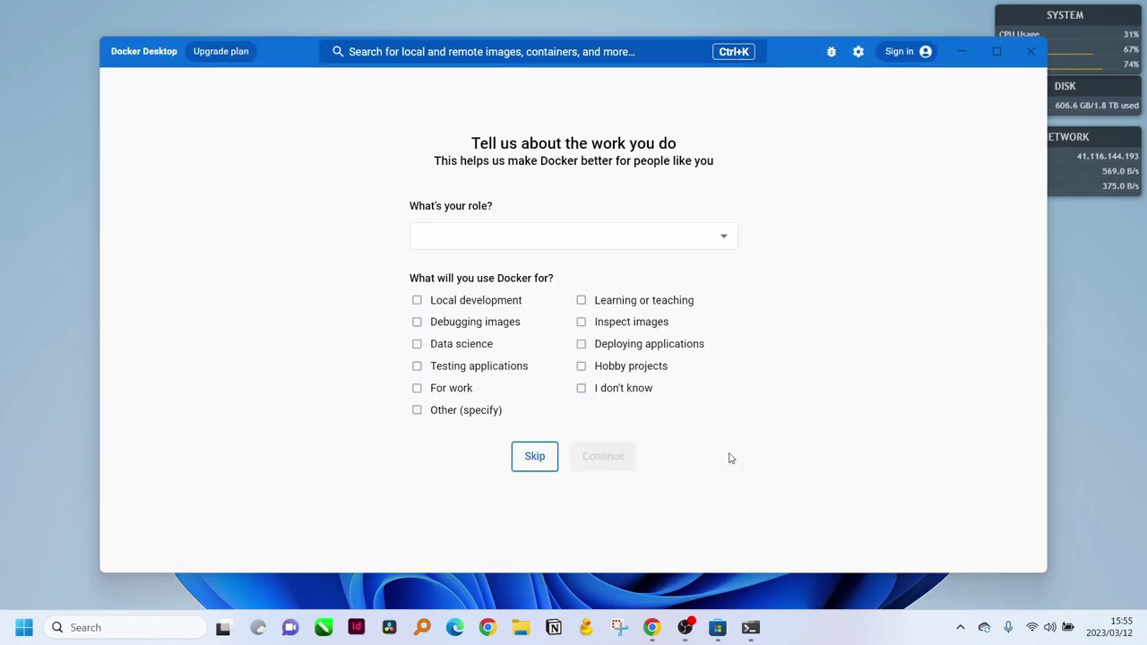
pyautogui.click(535, 457)
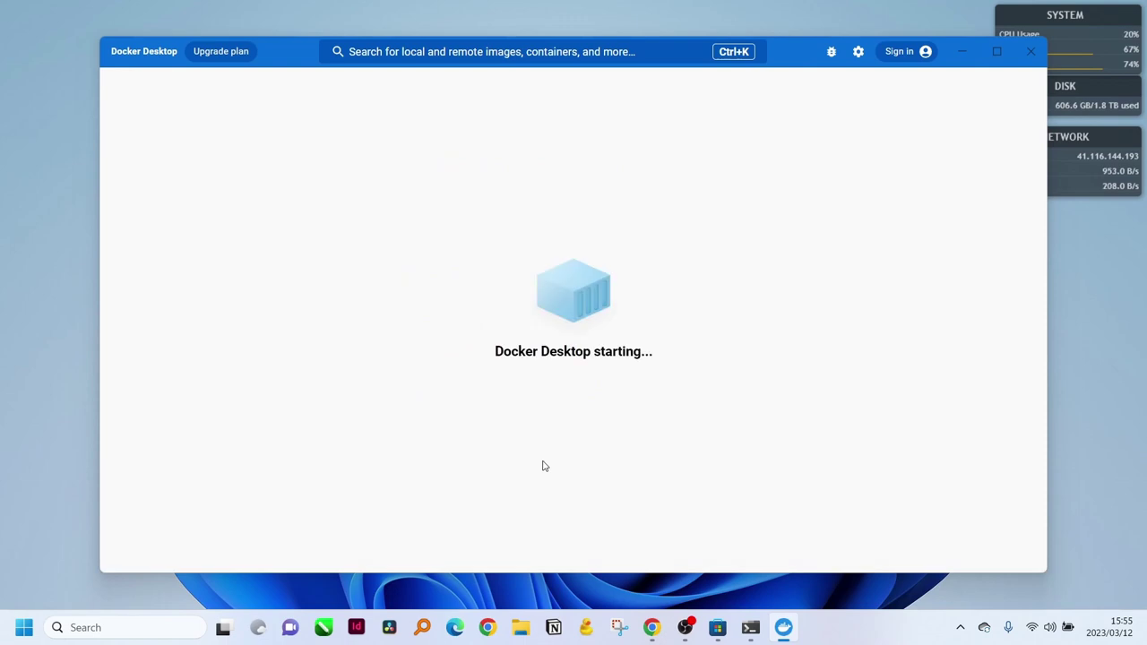
# - Enable Ubuntu-22.04 under Settings > Resources > WSL integration, apply & restart, and close Docker
pyautogui.click(857, 52)
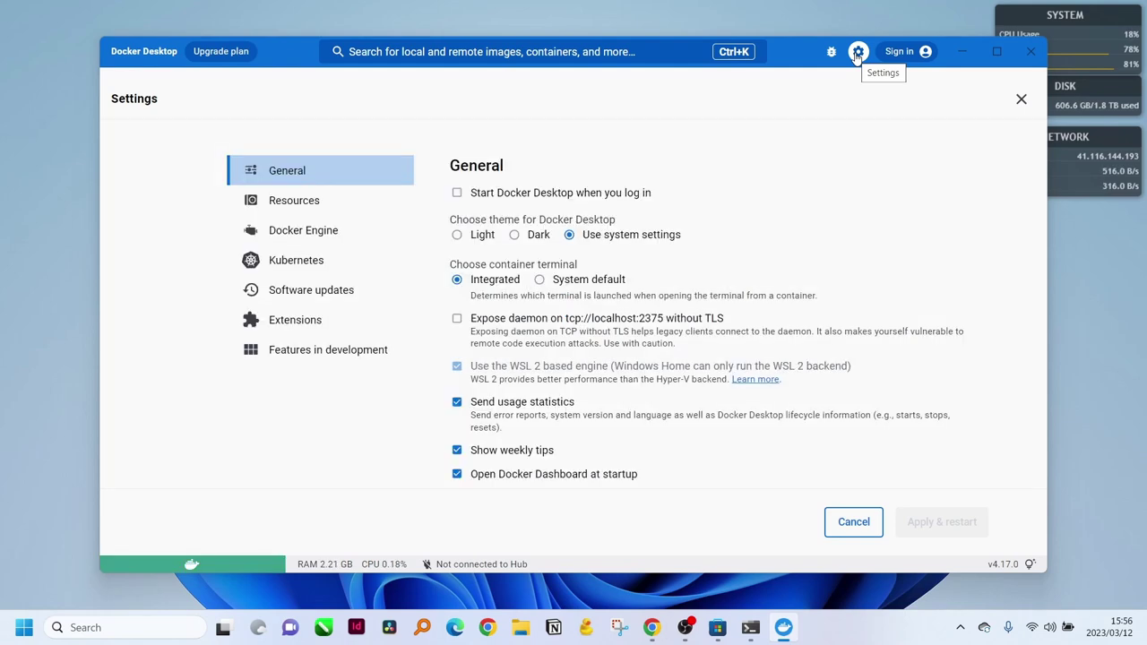
pyautogui.click(307, 203)
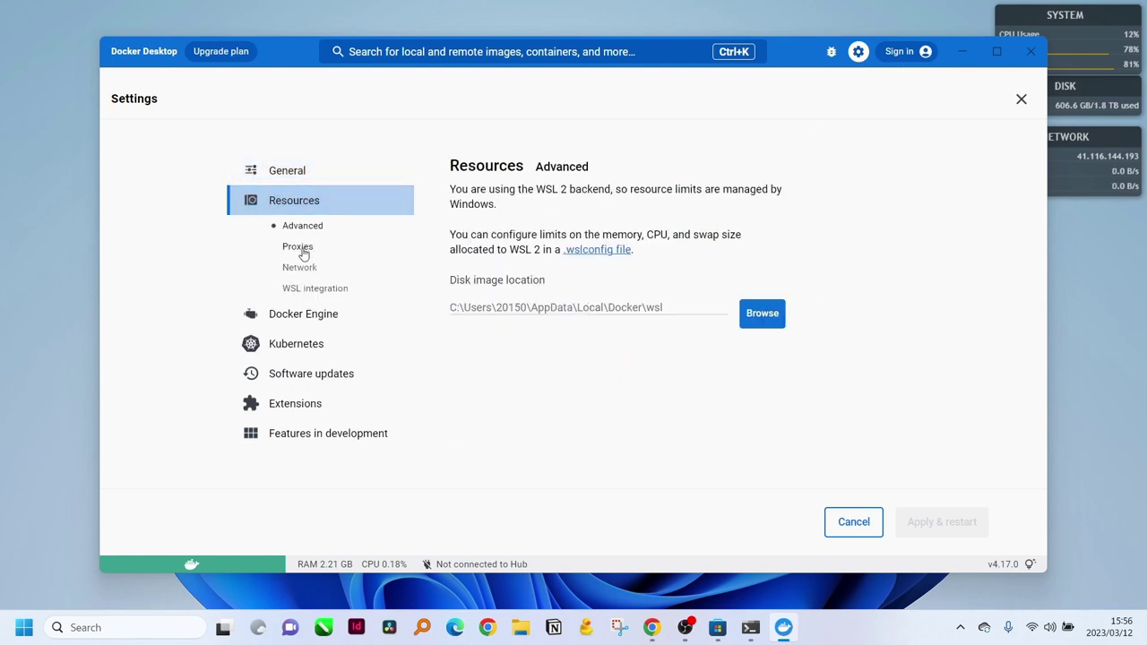
pyautogui.click(314, 289)
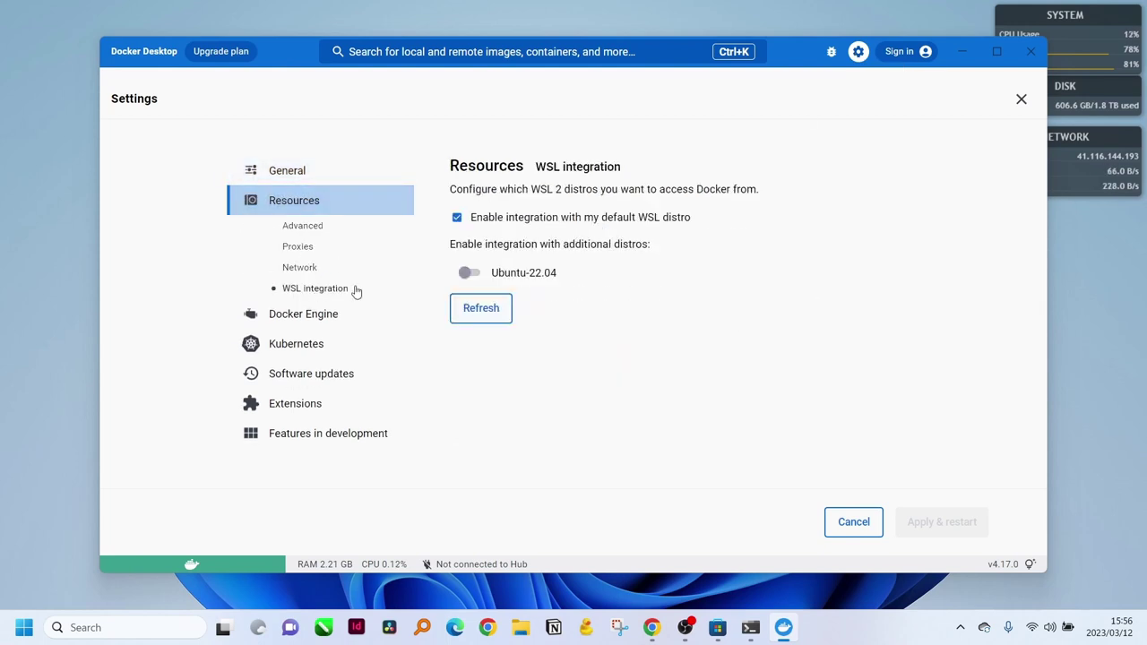
pyautogui.click(472, 274)
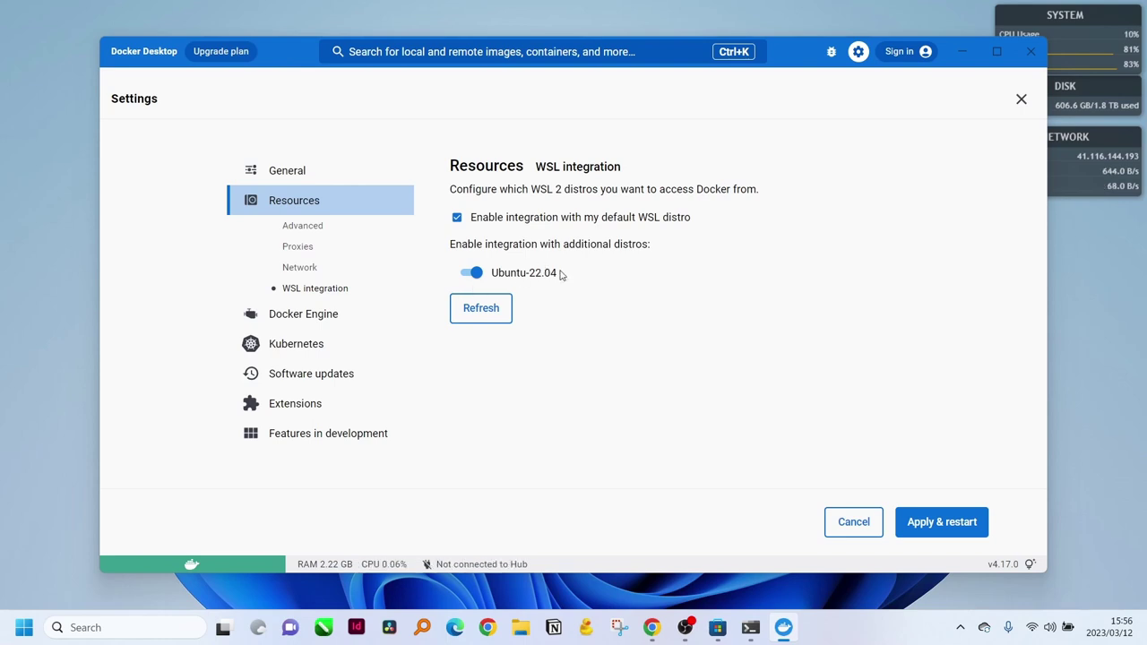
pyautogui.click(959, 530)
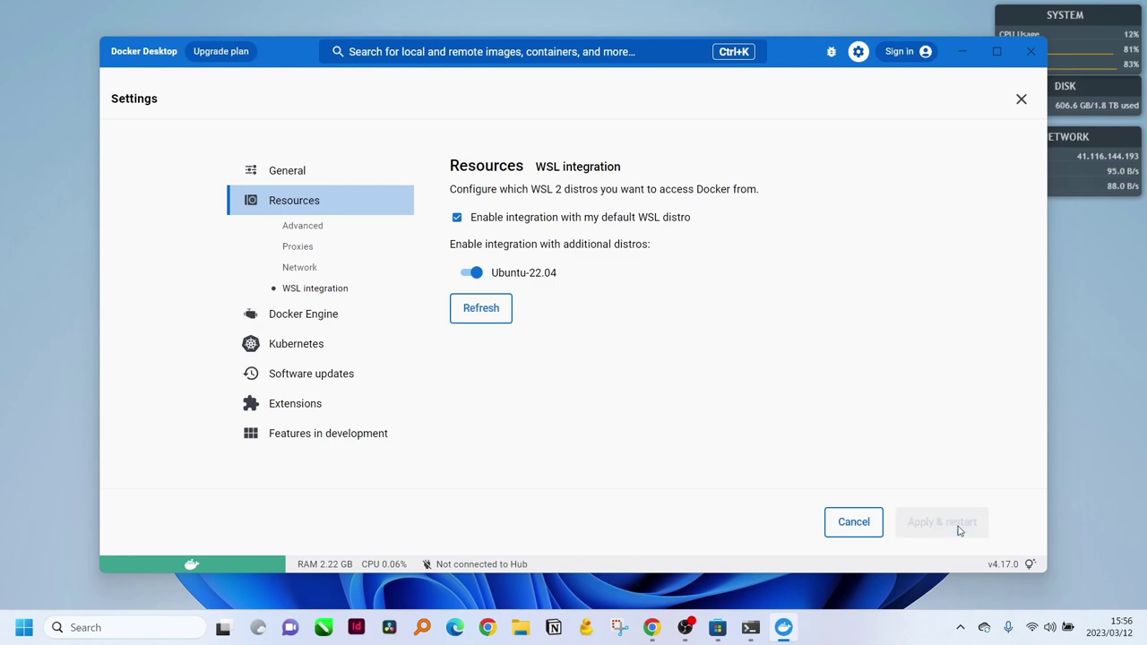
pyautogui.click(1031, 51)
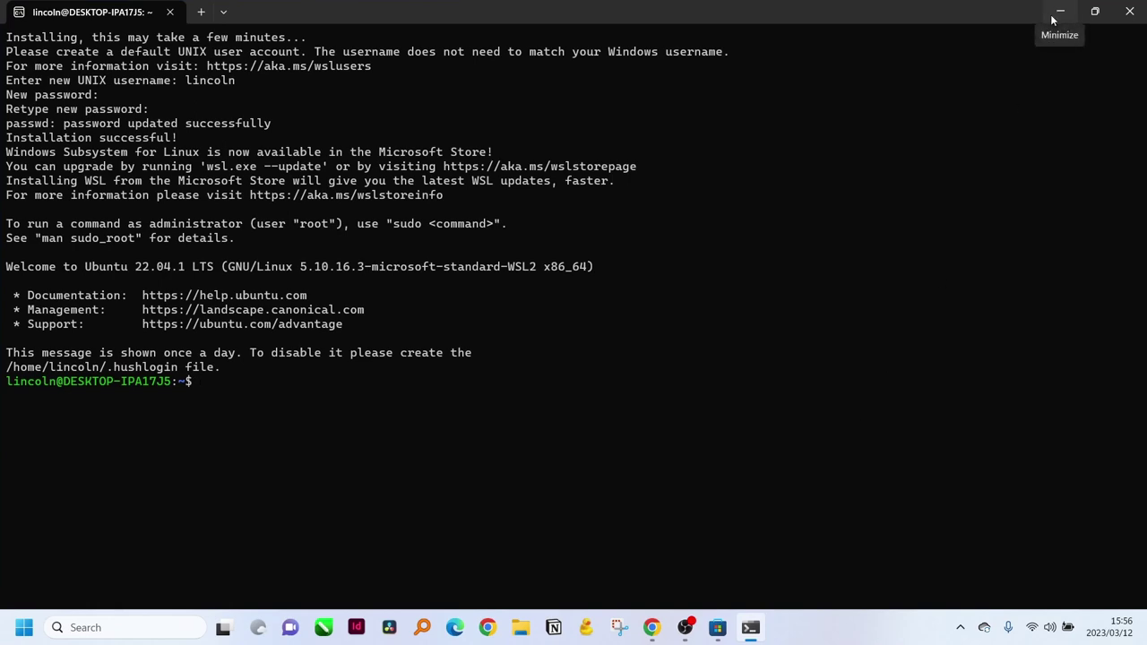
# - Minimize the Ubuntu terminal and relaunch Docker Desktop from the recent apps in search
pyautogui.click(1060, 12)
pyautogui.moveTo(683, 621)
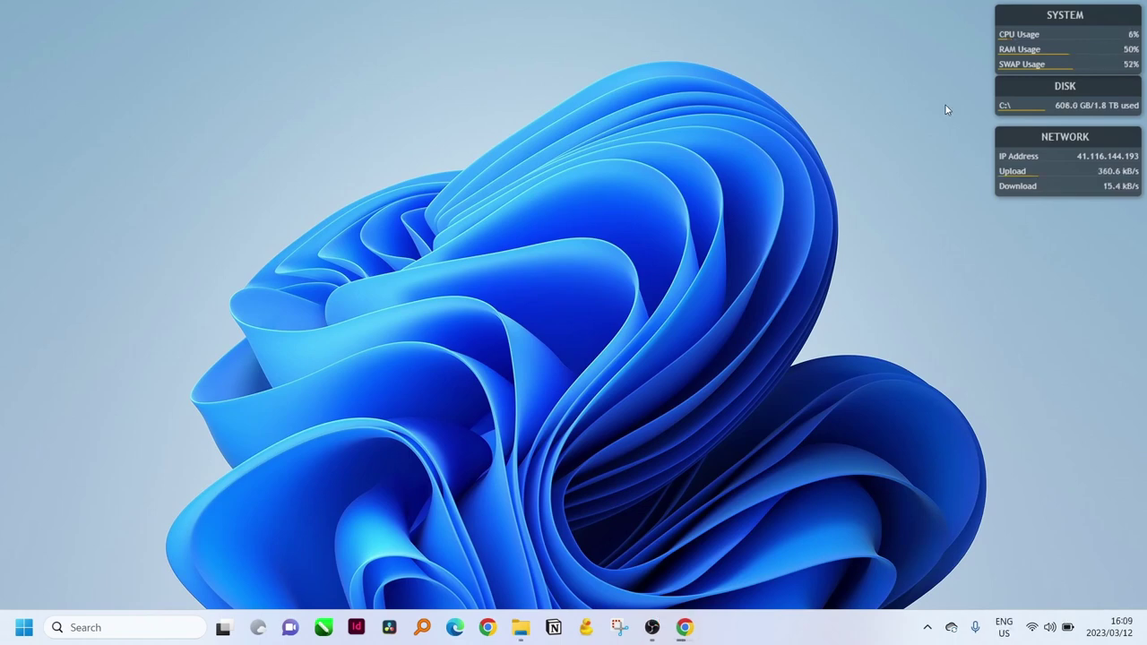
pyautogui.click(115, 629)
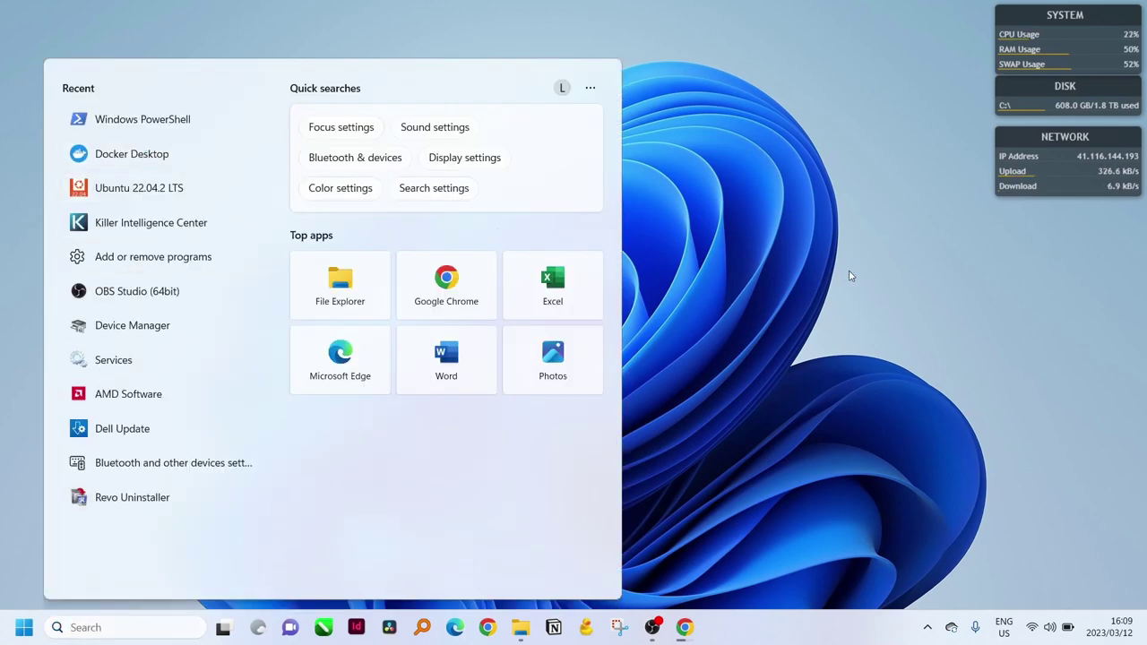
pyautogui.click(875, 196)
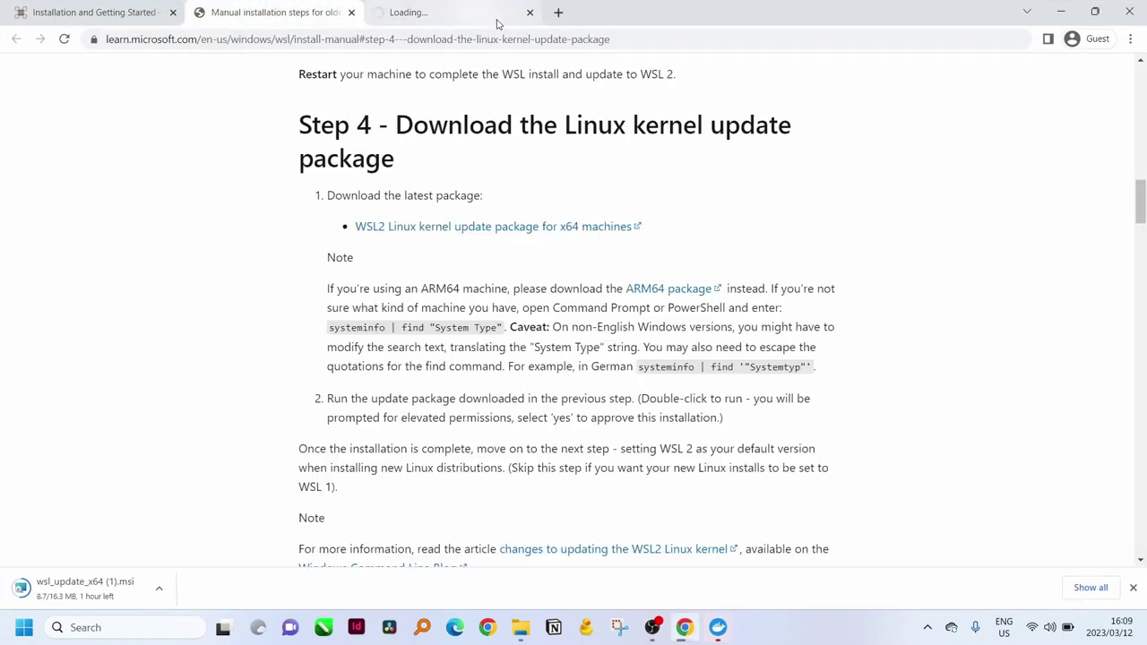
# - Close the Loading… tab and scroll to Step 4 while wsl_update_x64 (1).msi finishes downloading
pyautogui.click(529, 13)
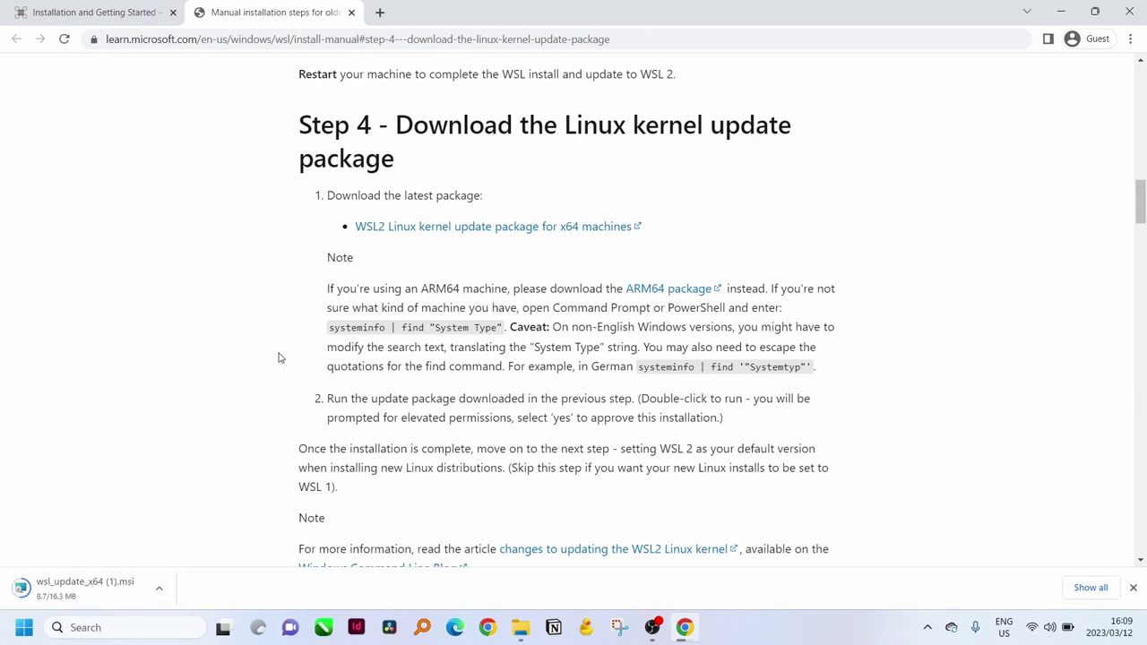
pyautogui.scroll(-2, 282, 355)
pyautogui.scroll(-4, 444, 282)
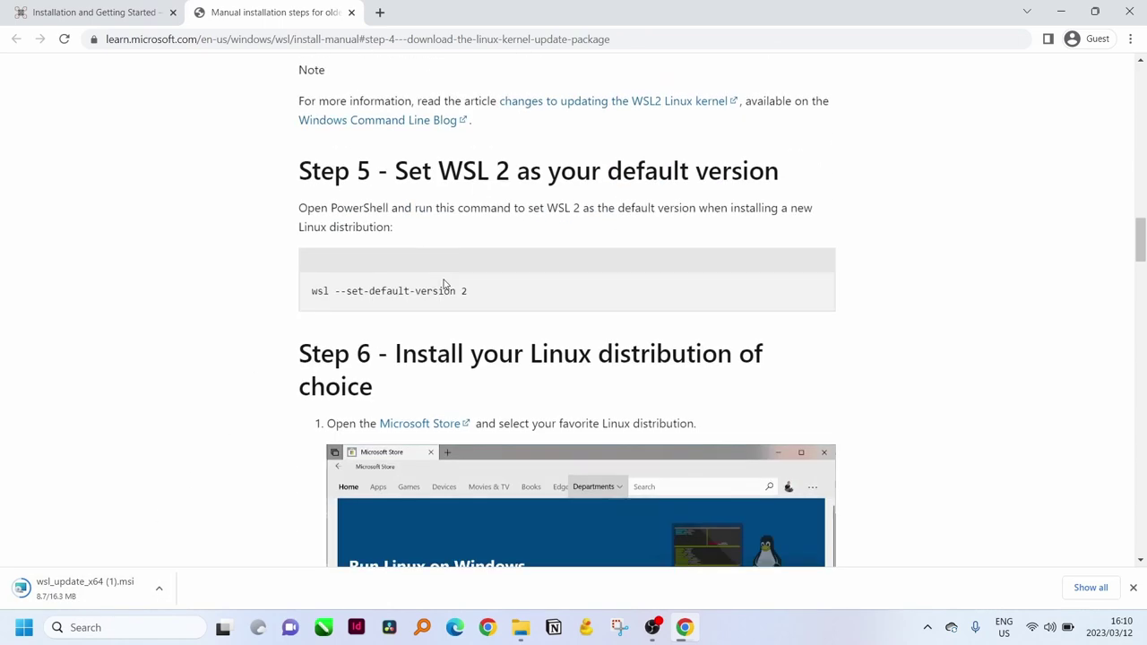
pyautogui.scroll(-7, 584, 192)
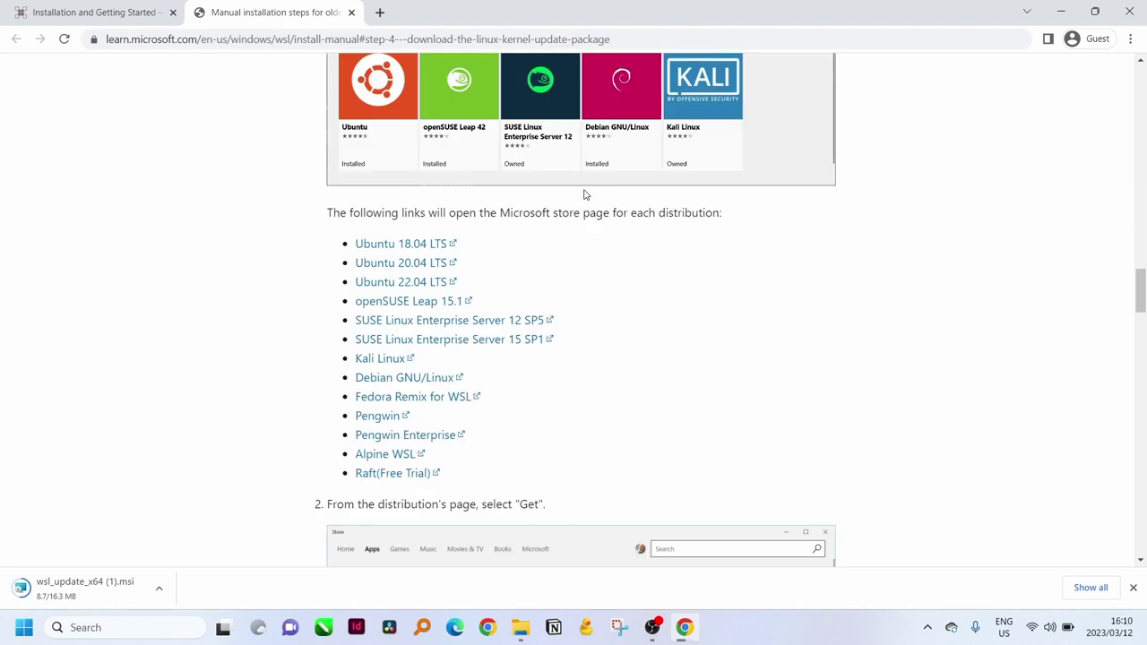
pyautogui.scroll(9, 584, 204)
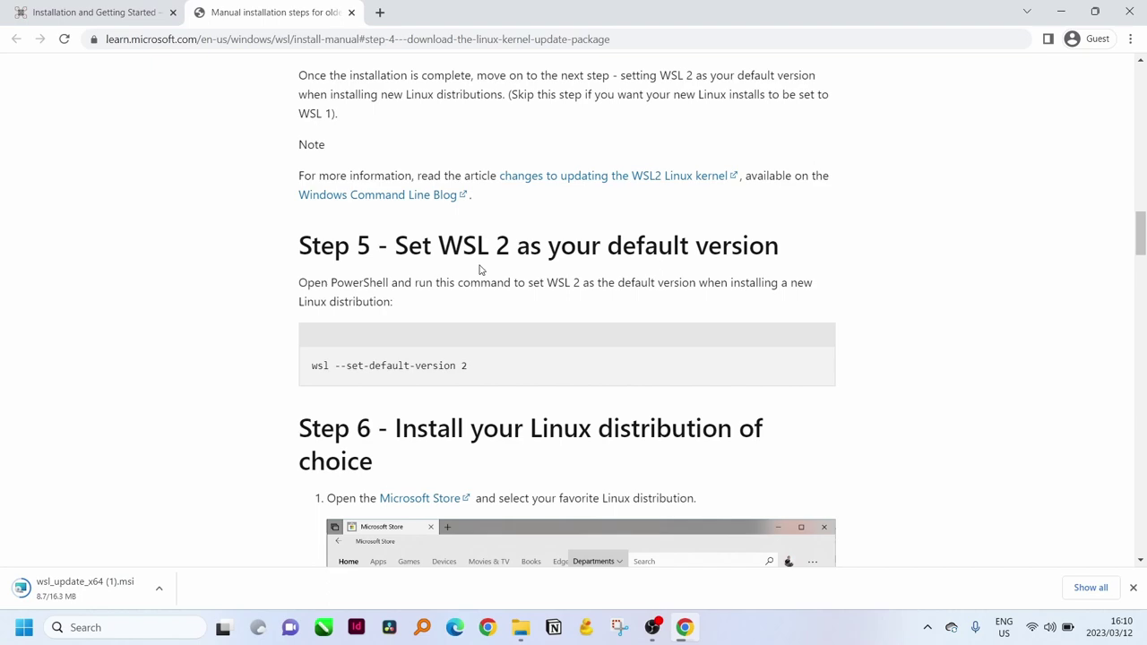
pyautogui.scroll(5, 480, 269)
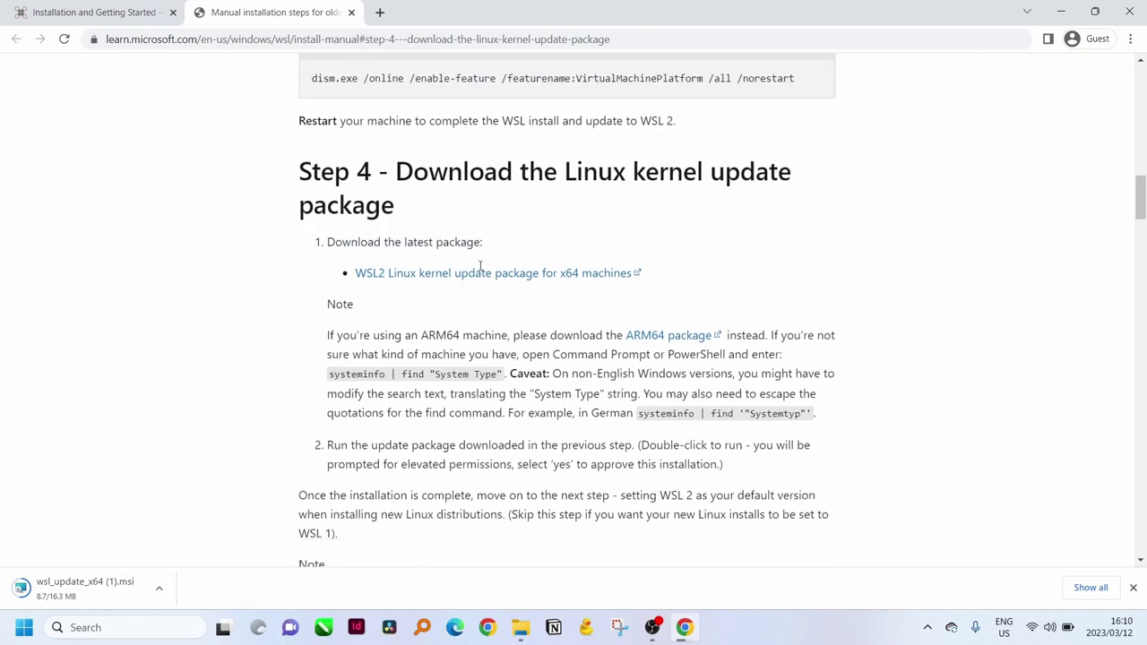
pyautogui.scroll(-2, 479, 267)
pyautogui.scroll(1, 480, 266)
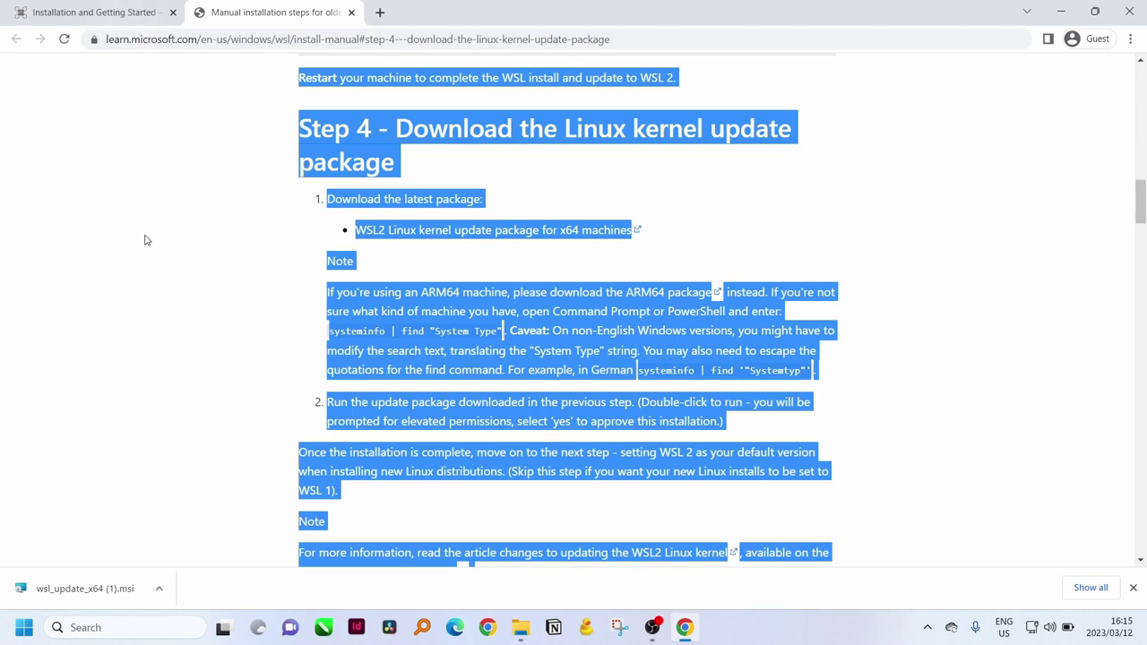
pyautogui.rightClick(11, 638)
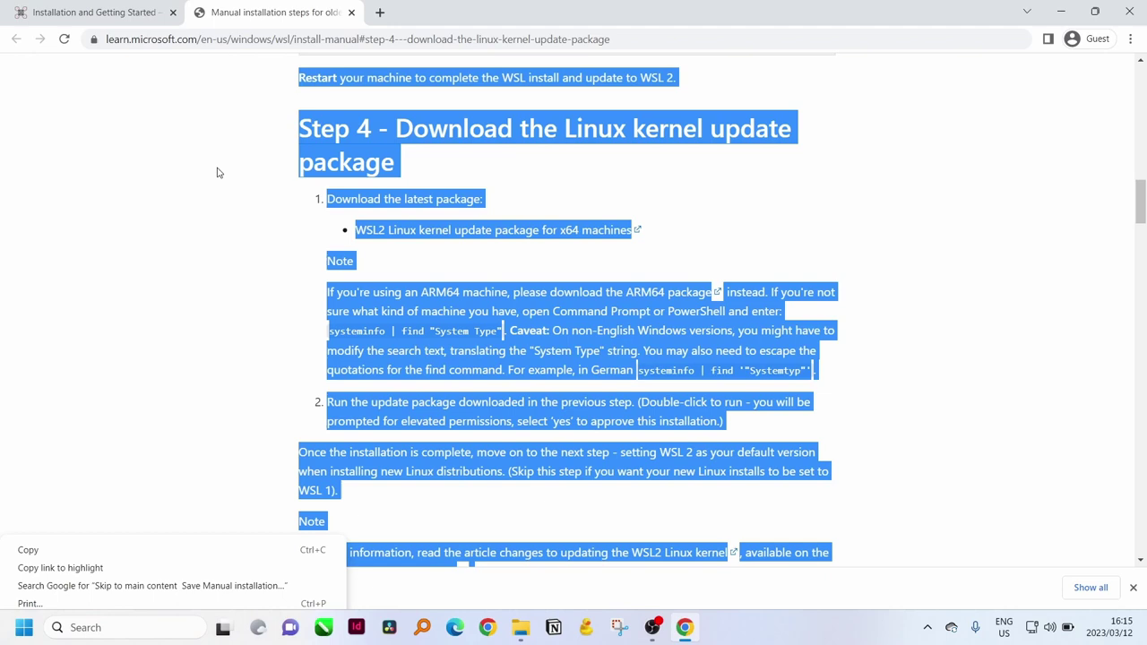
# - Run wsl_update_x64 (1).msi and complete the WSL Update Setup wizard with Next and Finish
pyautogui.click(47, 592)
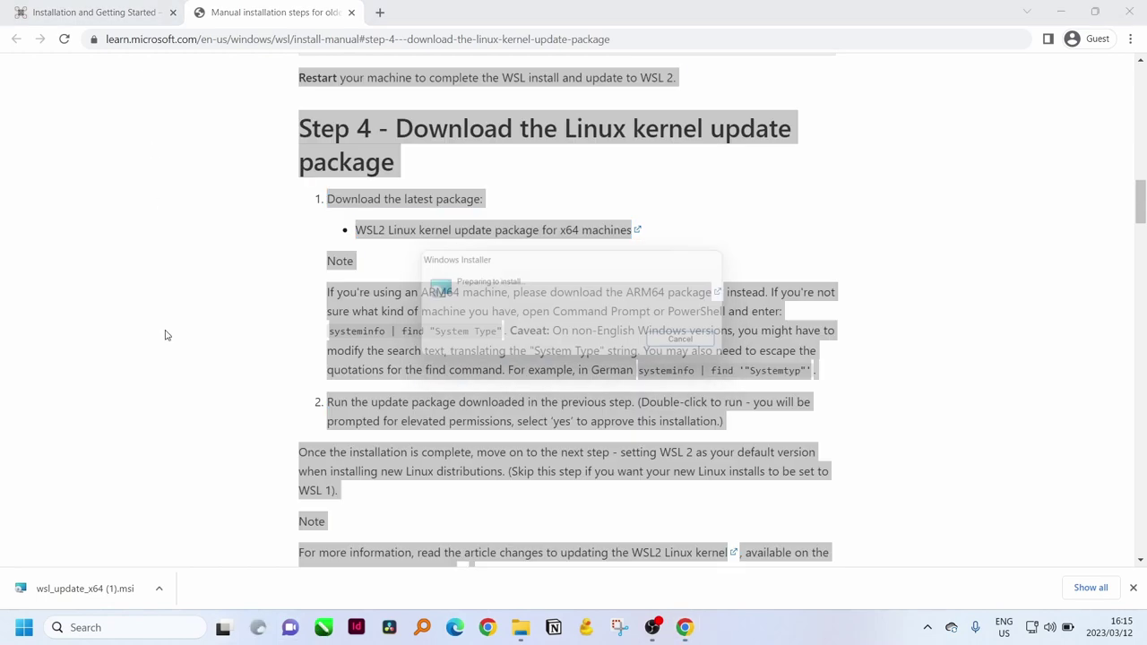
pyautogui.click(167, 332)
pyautogui.click(717, 629)
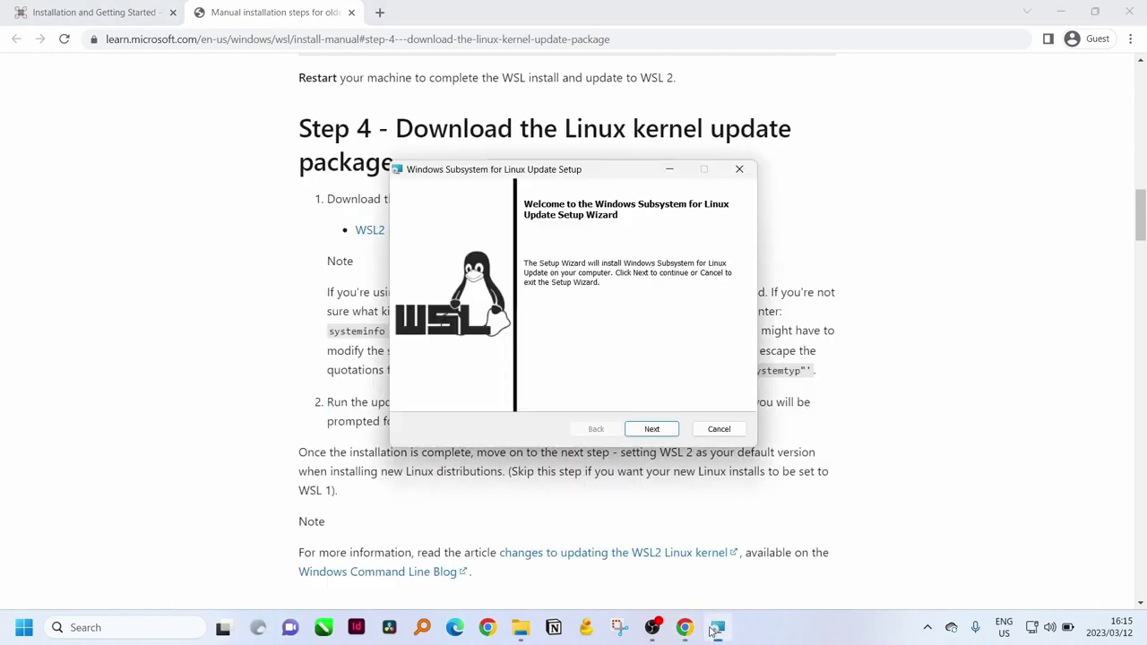
pyautogui.click(651, 426)
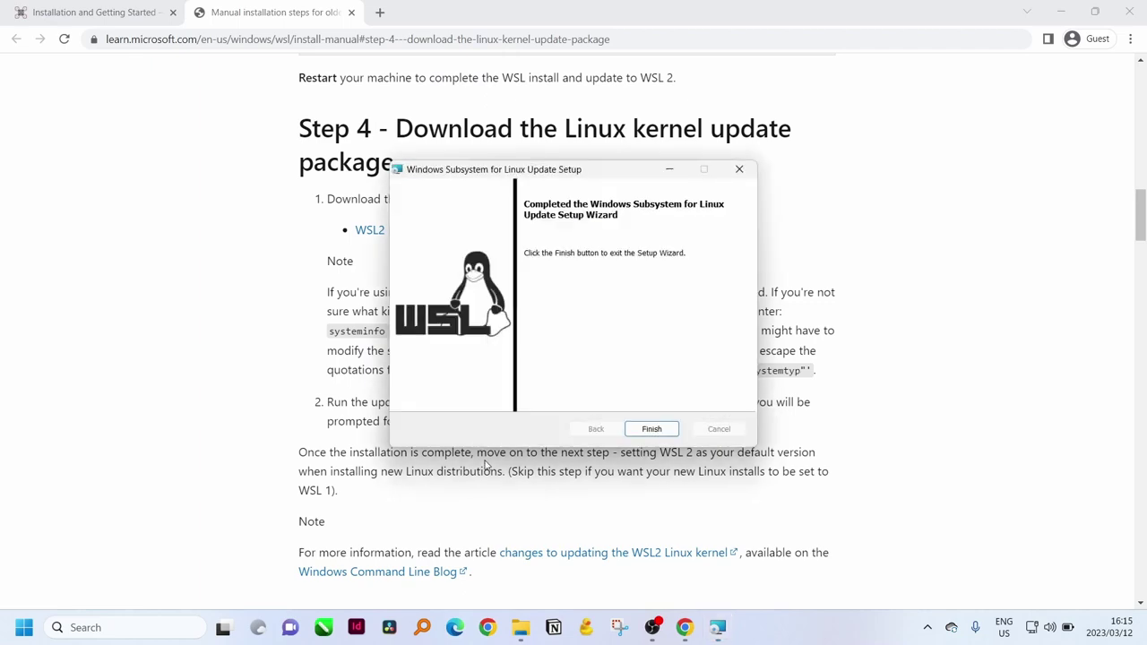
pyautogui.click(651, 428)
pyautogui.scroll(-2, 482, 382)
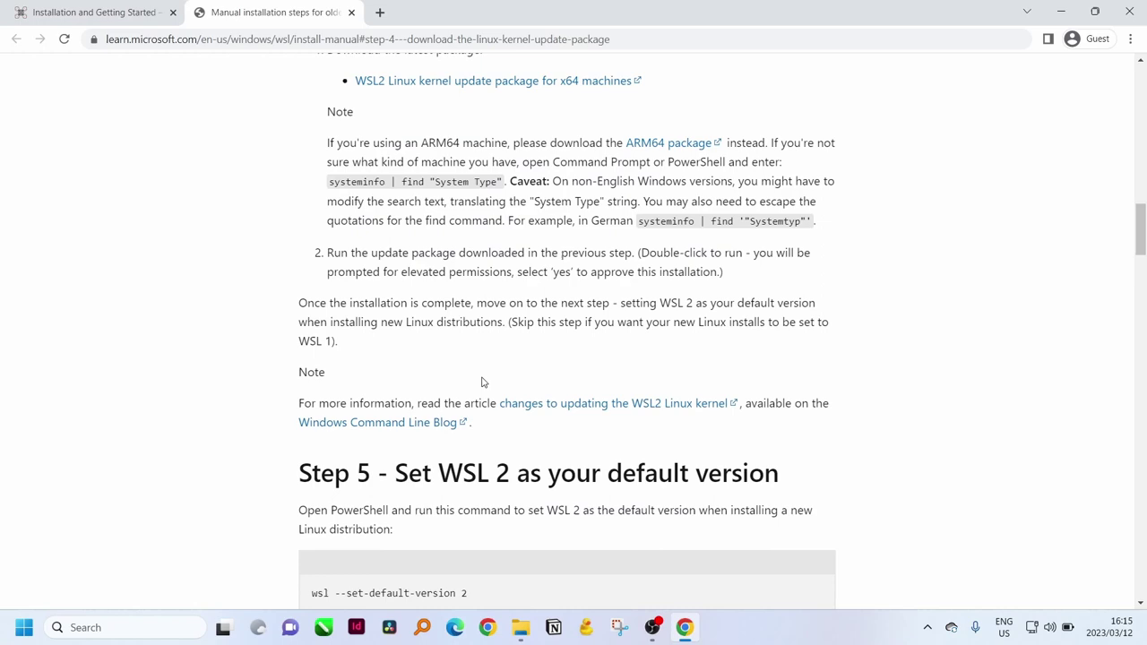
pyautogui.scroll(-4, 483, 382)
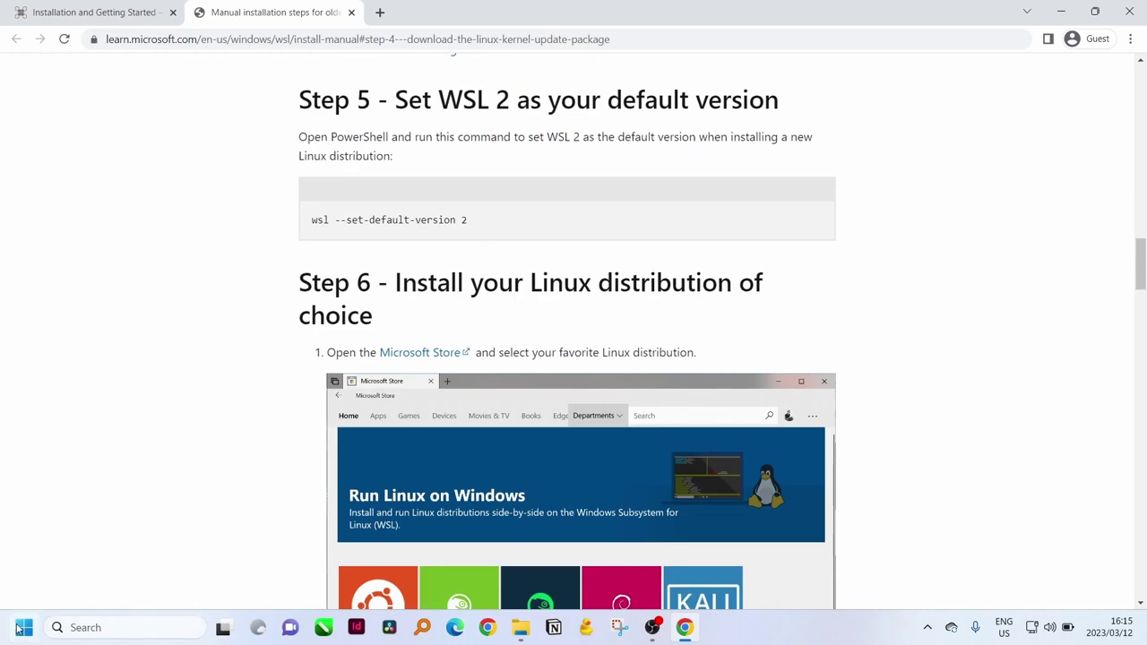
# - Launch Windows PowerShell as administrator and position it below the Step 5 command
pyautogui.click(19, 630)
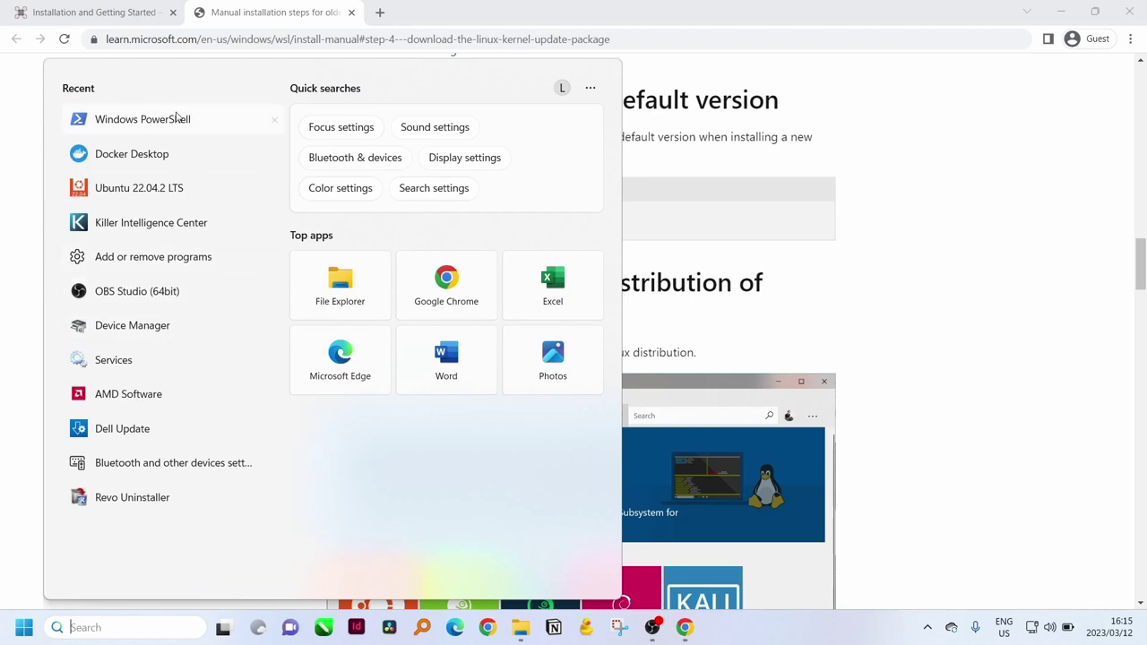
pyautogui.rightClick(163, 124)
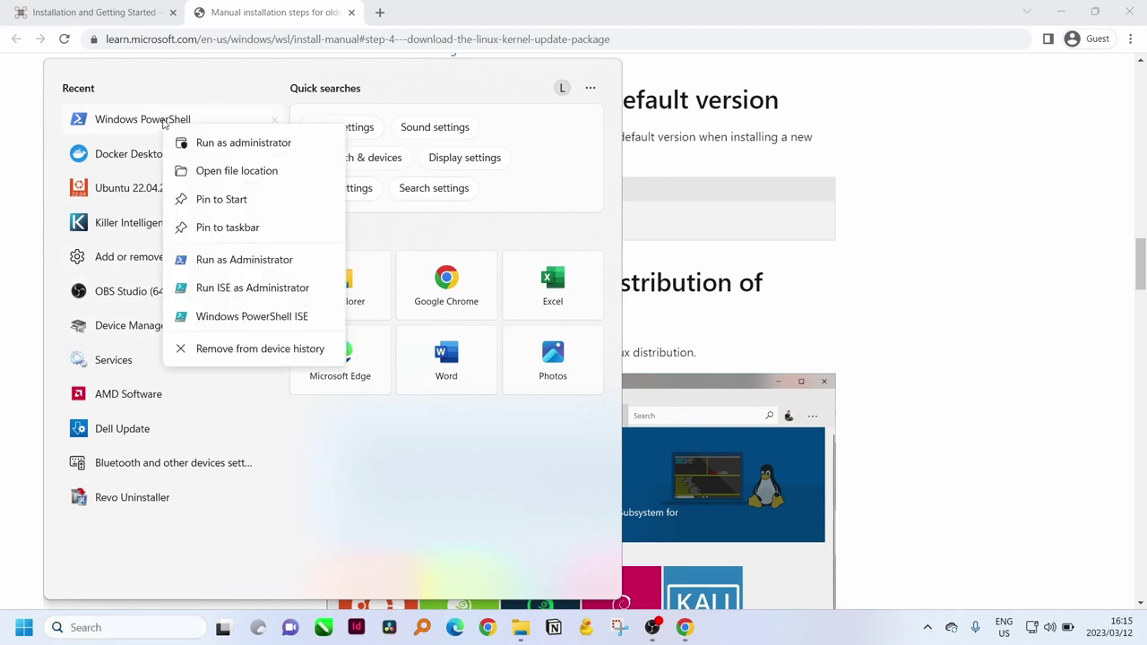
pyautogui.click(188, 143)
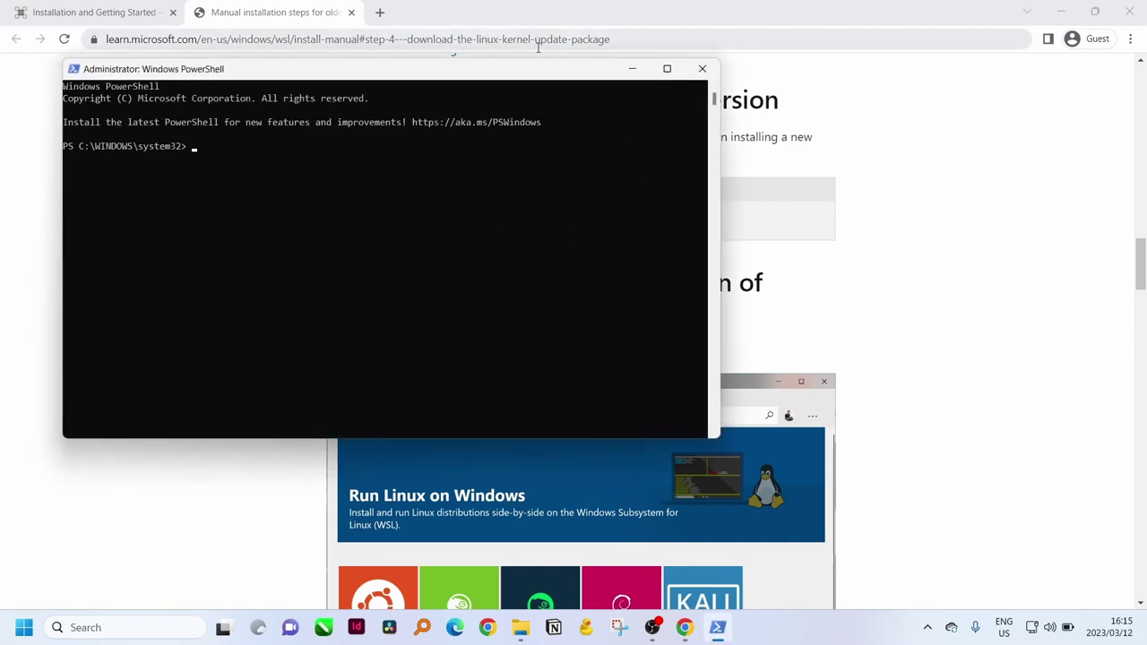
pyautogui.moveTo(525, 75); pyautogui.dragTo(693, 289)
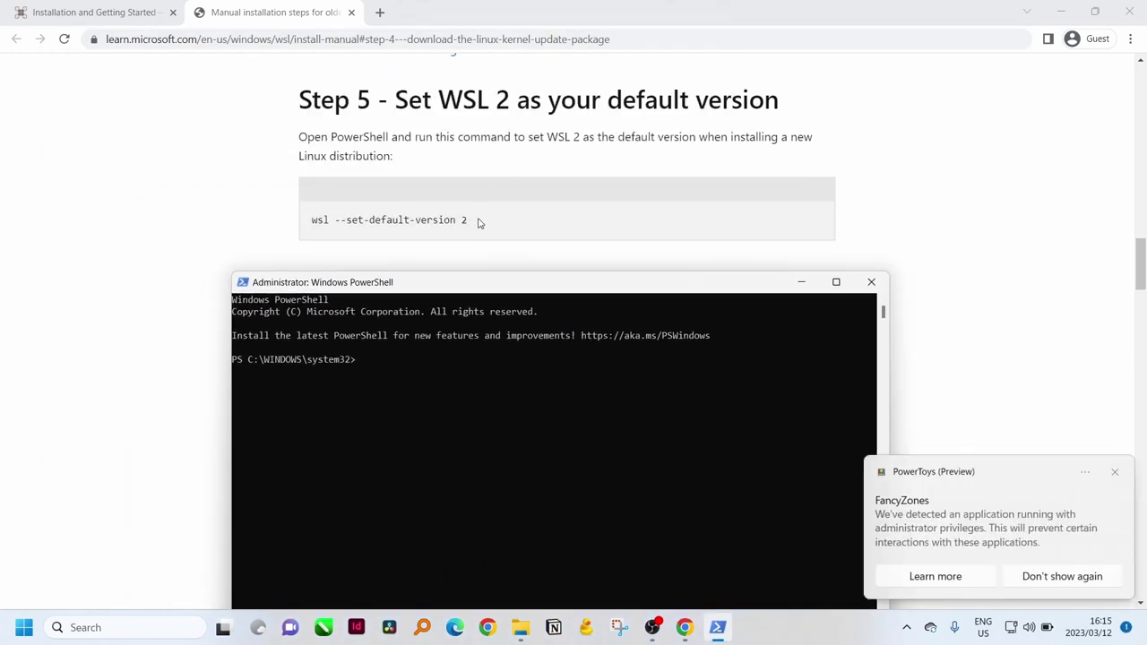
# - Copy and run wsl --set-default-version 2 in admin PowerShell, then minimize it
pyautogui.moveTo(478, 223); pyautogui.dragTo(311, 215)
pyautogui.press('super+c')
pyautogui.rightClick(358, 224)
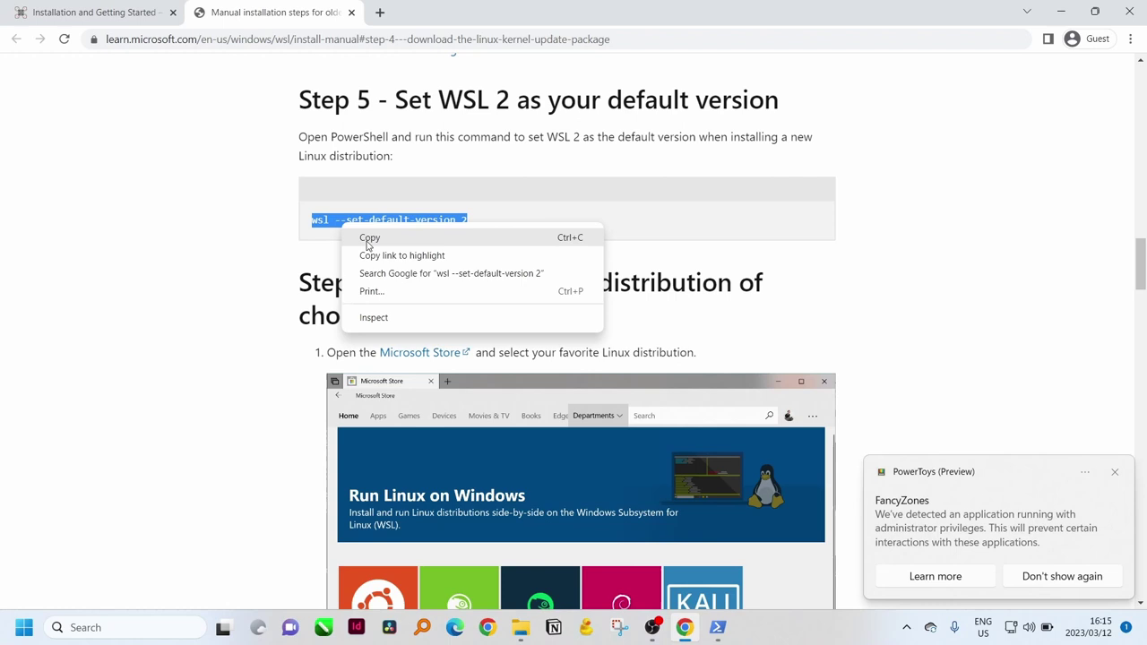
pyautogui.click(395, 235)
pyautogui.click(717, 627)
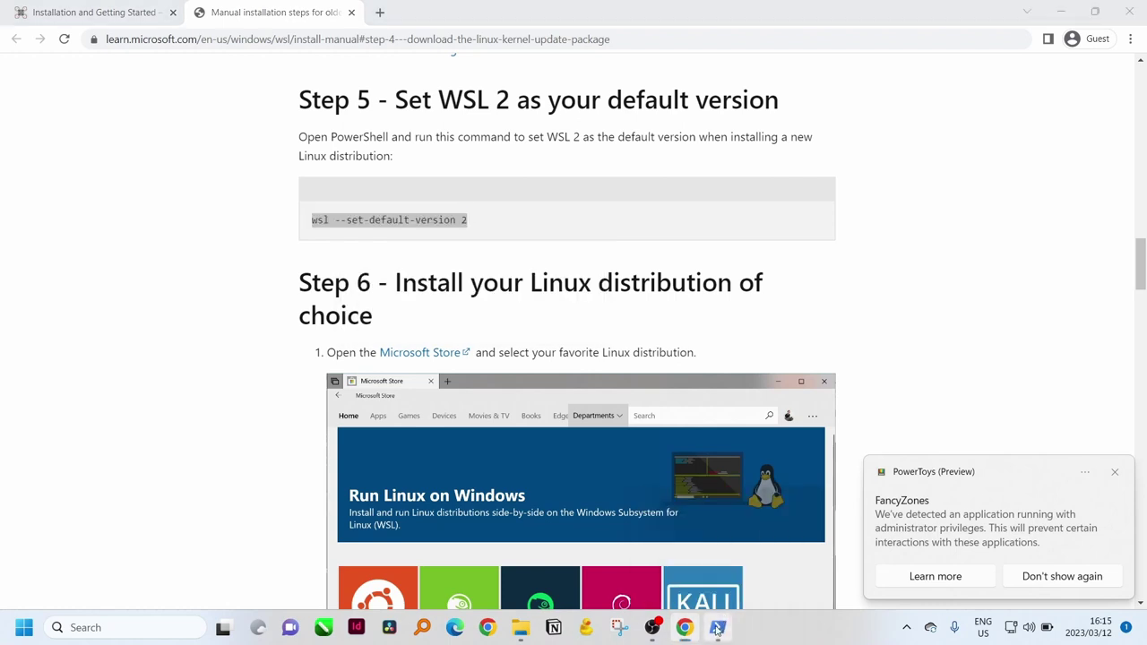
pyautogui.rightClick(376, 363)
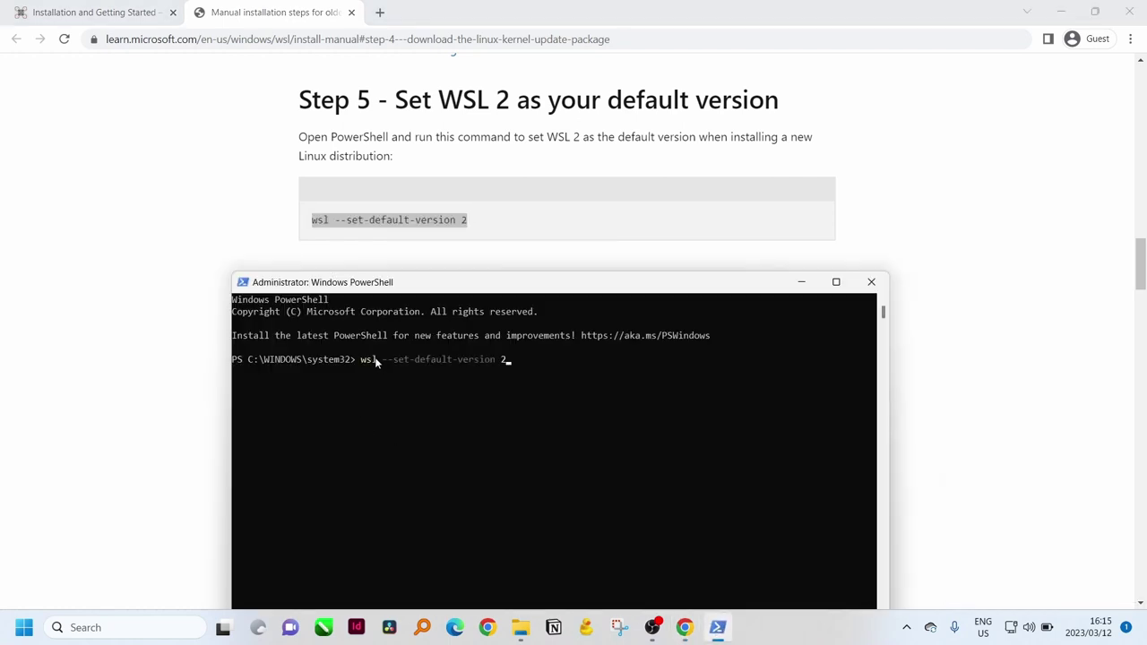
pyautogui.press('Return')
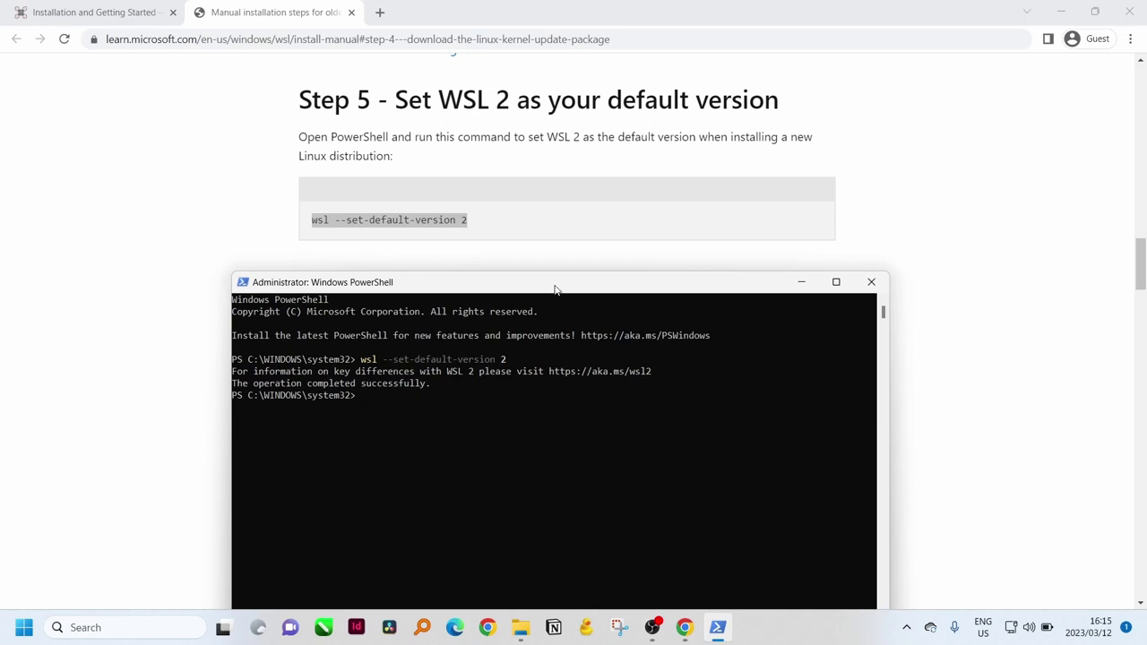
pyautogui.moveTo(555, 289); pyautogui.dragTo(428, 186)
pyautogui.click(679, 181)
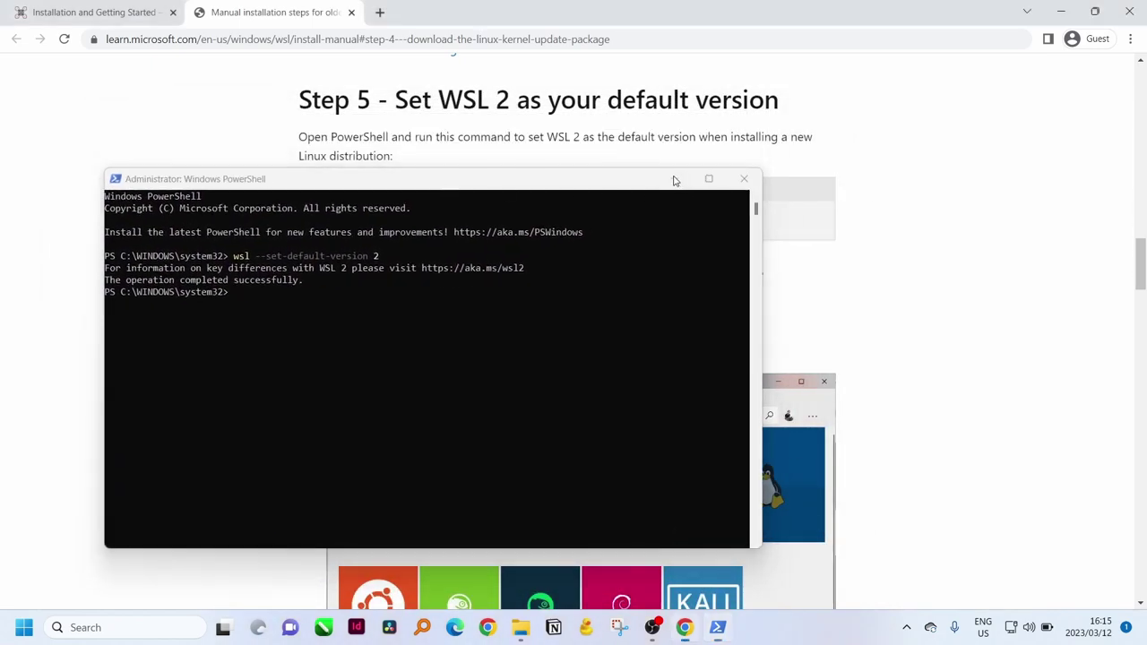
# - Launch the Ubuntu 22.04.2 LTS shell and copy 'sudo apt update' from the OpenDroneMap docs
pyautogui.click(83, 627)
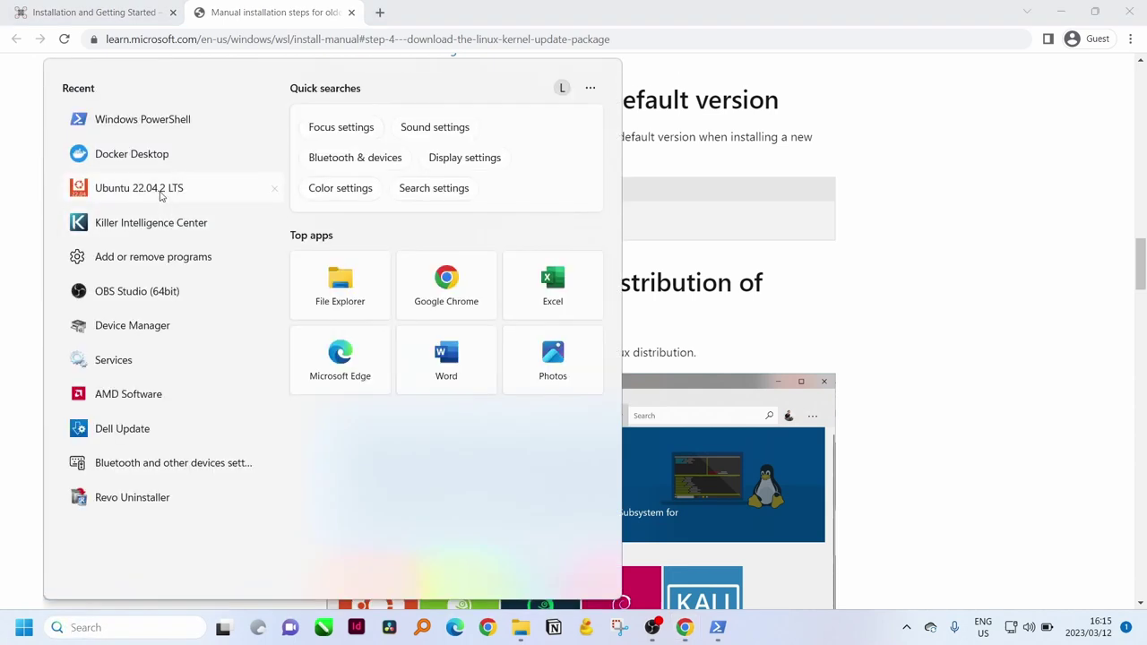
pyautogui.click(162, 196)
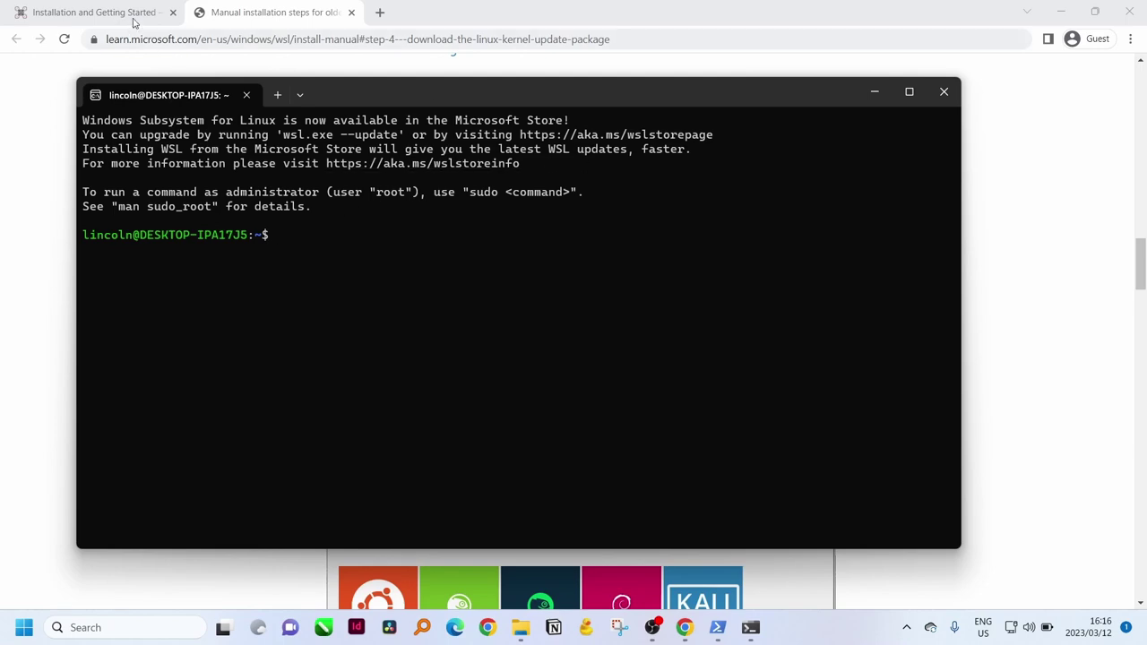
pyautogui.click(59, 7)
pyautogui.scroll(-1, 371, 292)
pyautogui.scroll(1, 468, 161)
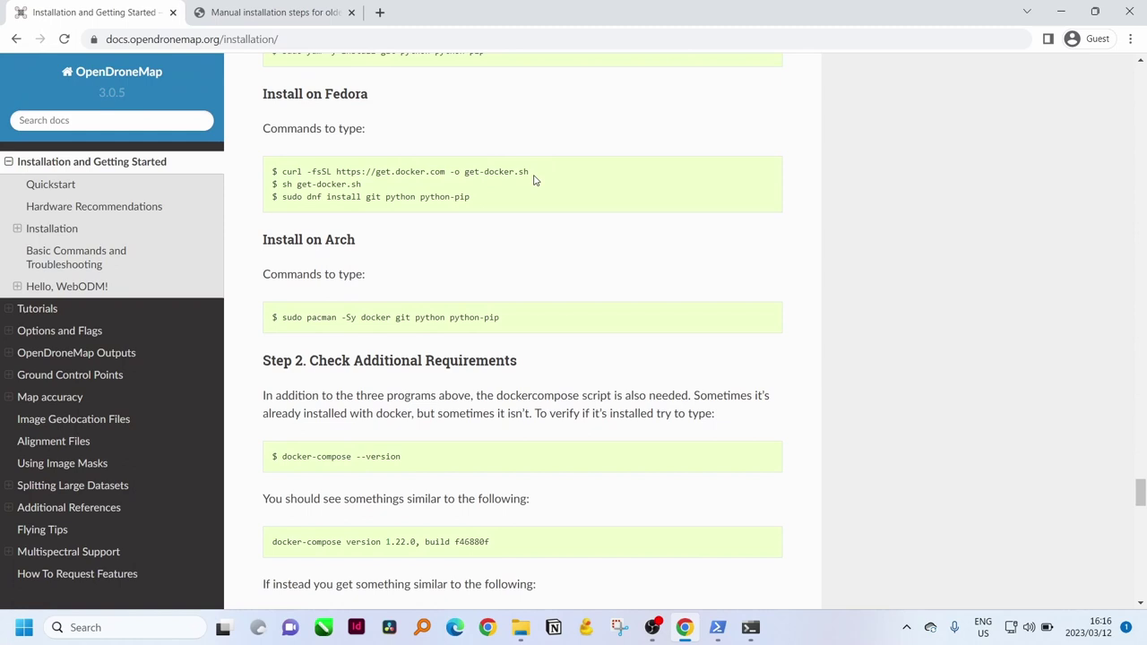
pyautogui.scroll(4, 532, 179)
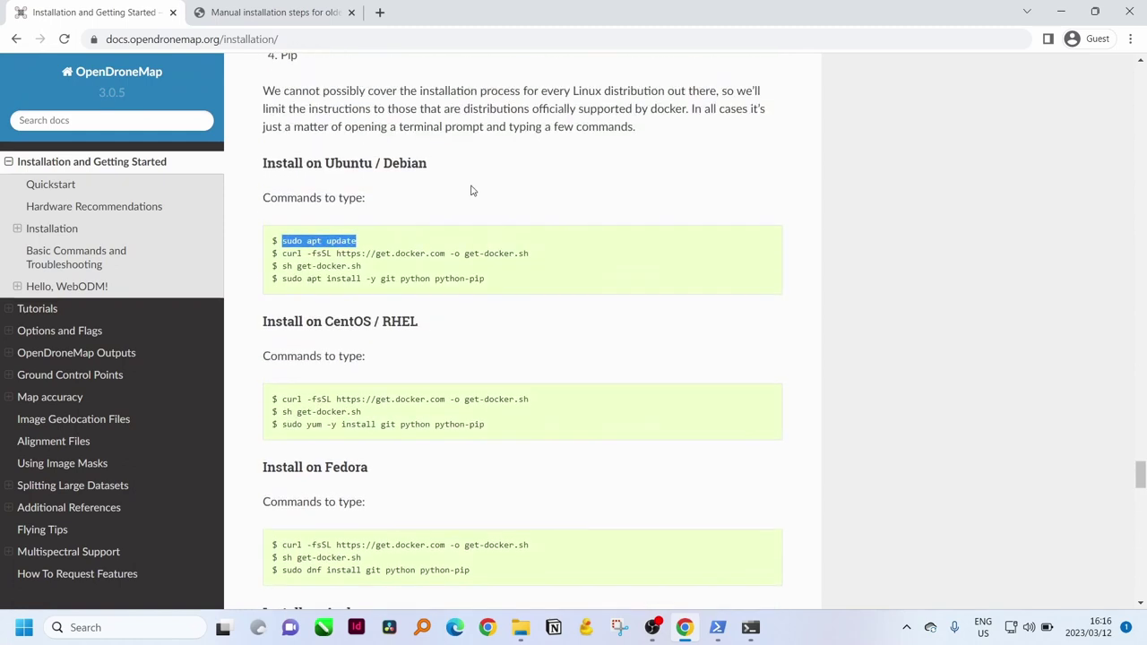
pyautogui.rightClick(315, 242)
pyautogui.click(335, 254)
# - Run sudo apt update in the Ubuntu terminal, enter the sudo password, and maximize the window
pyautogui.click(749, 631)
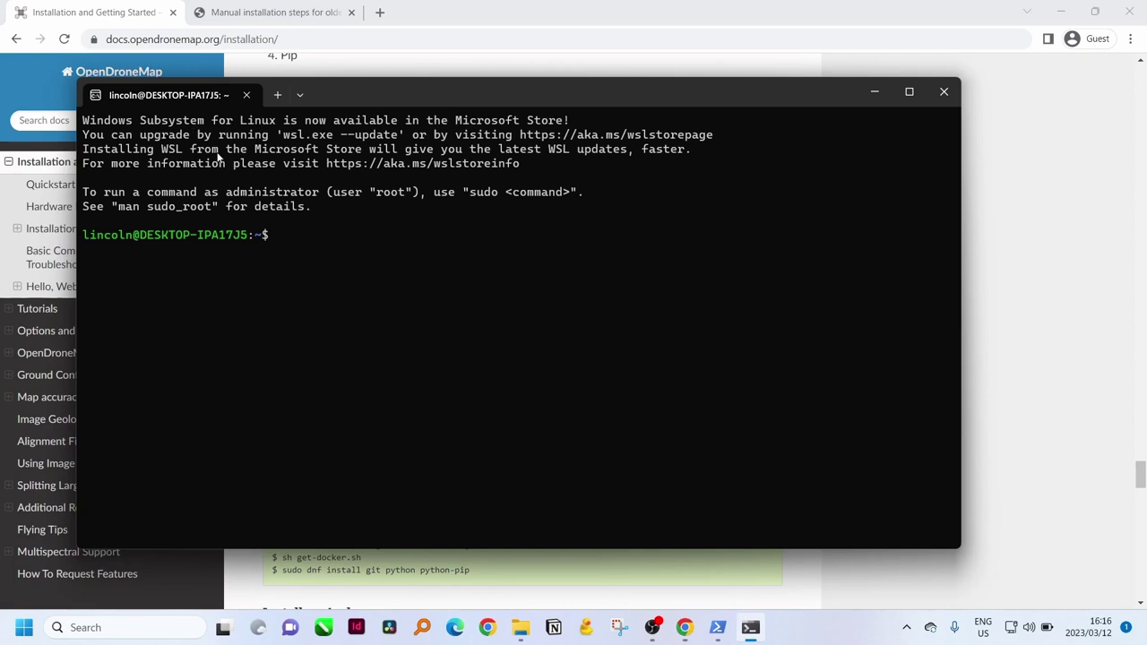
pyautogui.hotkey('ctrl', 'v')
pyautogui.press('Return')
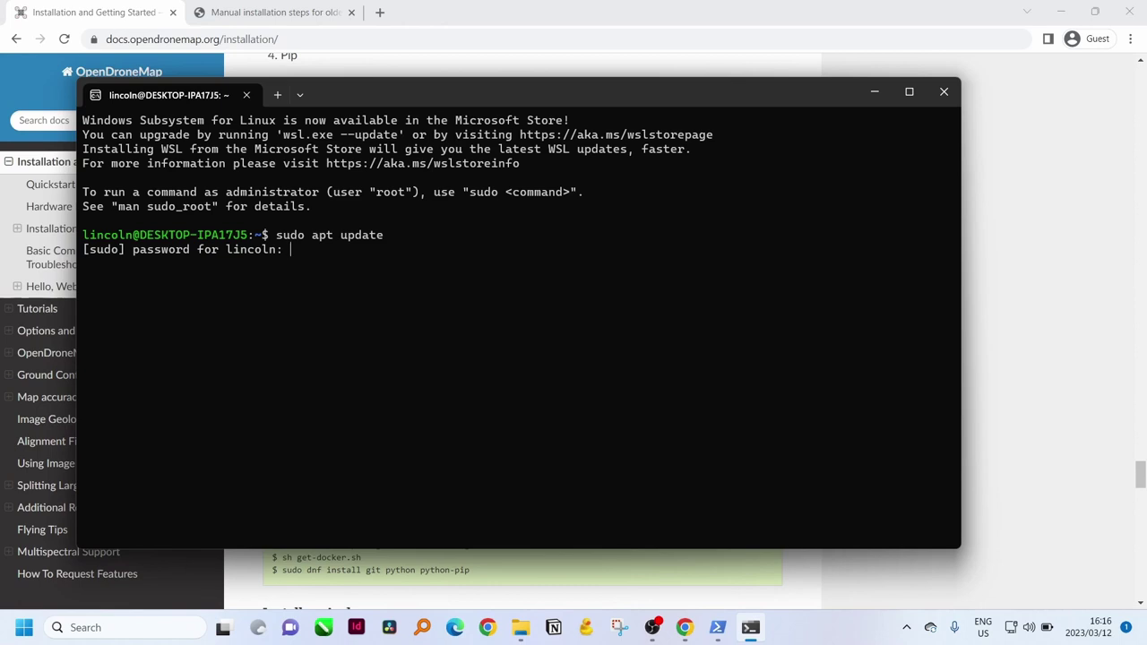
pyautogui.press('Return')
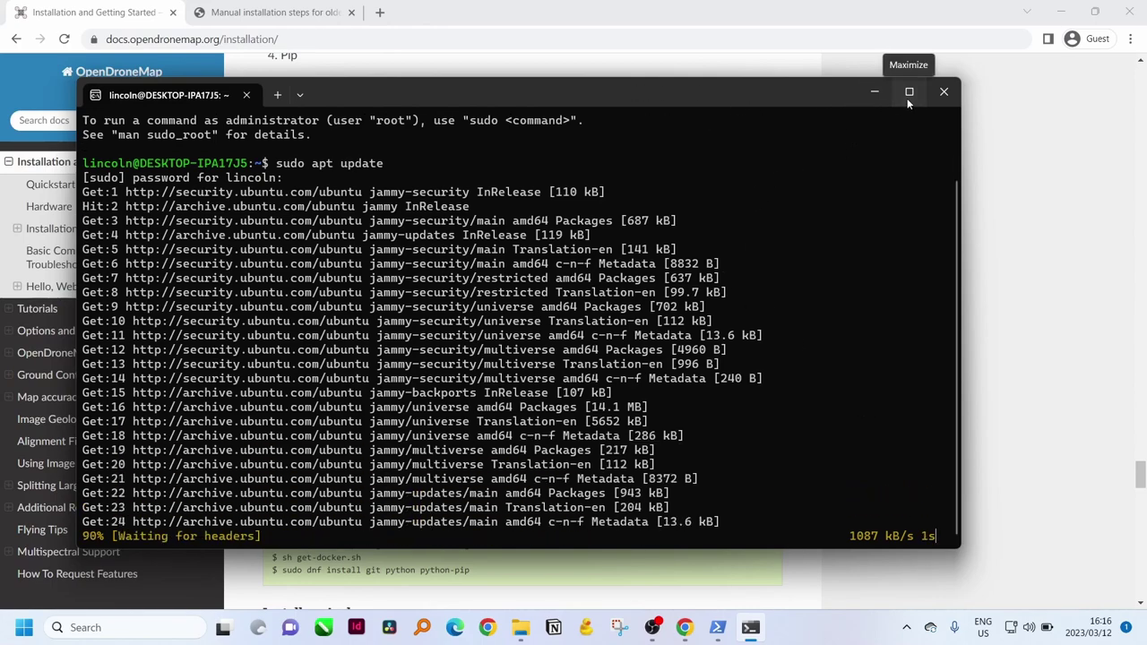
pyautogui.click(907, 96)
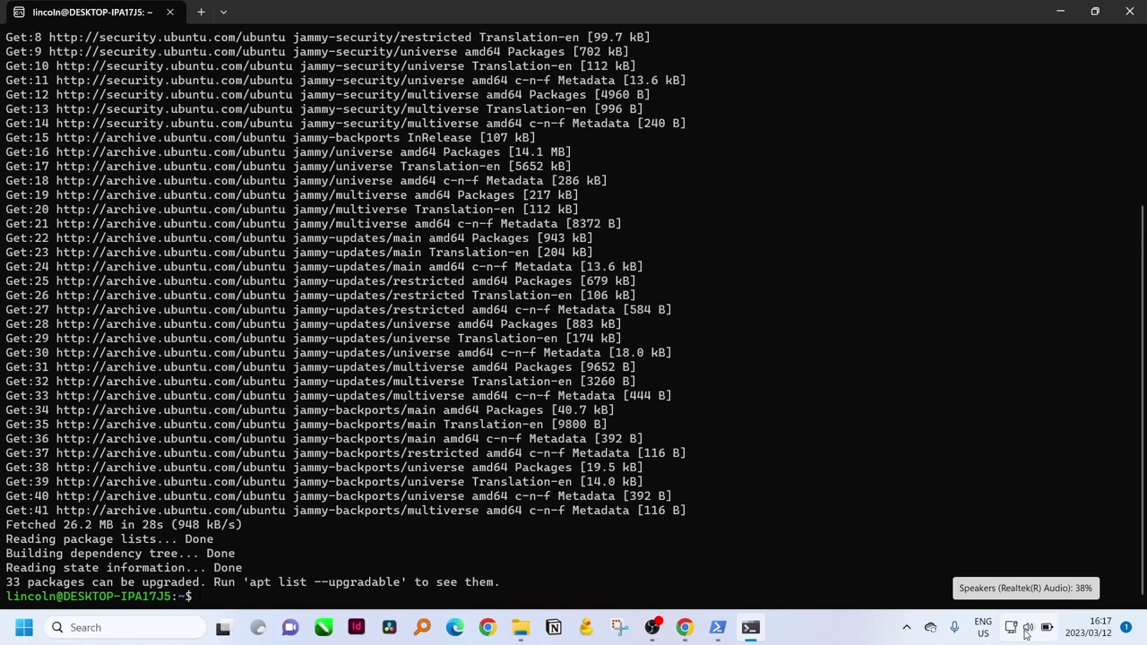
pyautogui.click(1059, 7)
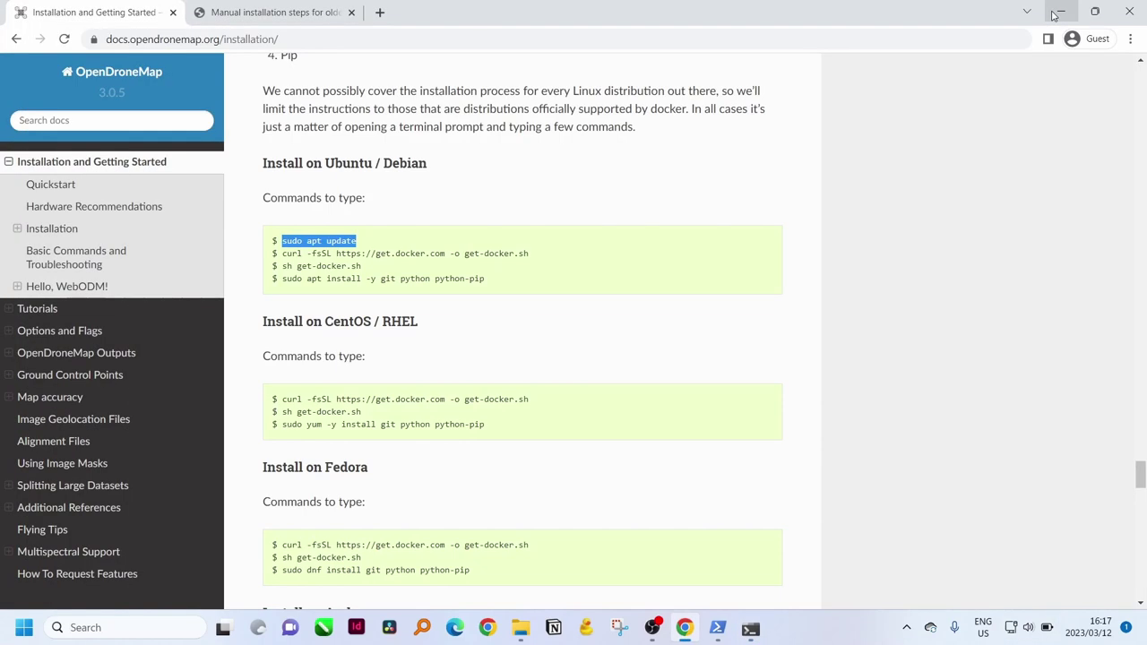
pyautogui.click(1028, 628)
pyautogui.click(1028, 628)
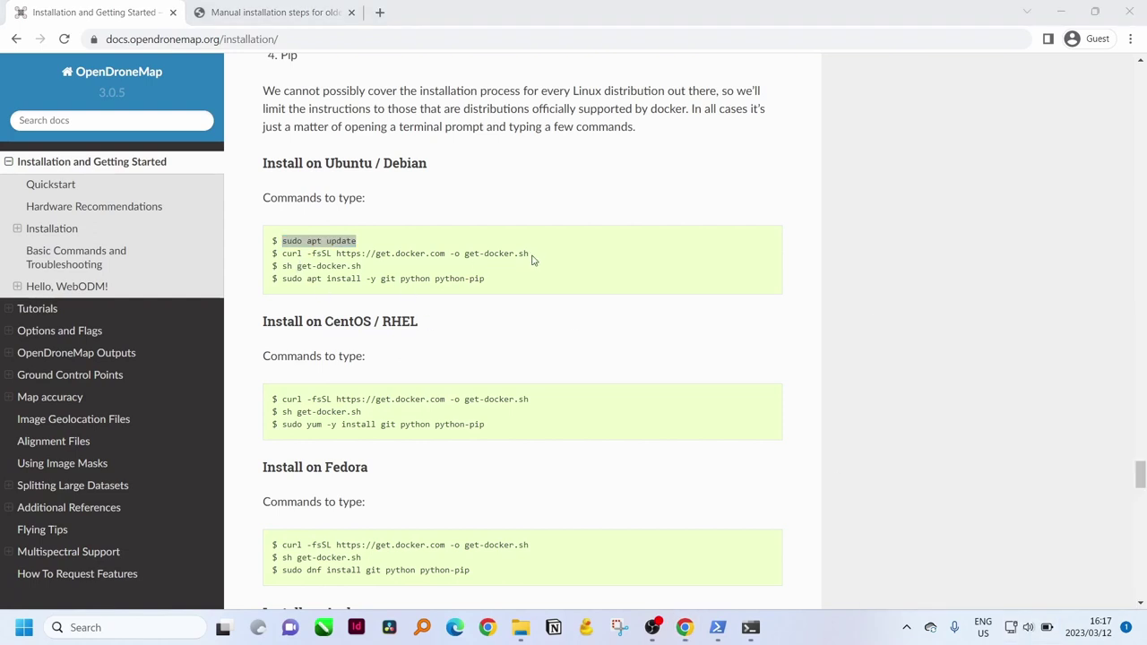
pyautogui.moveTo(531, 259); pyautogui.dragTo(281, 255)
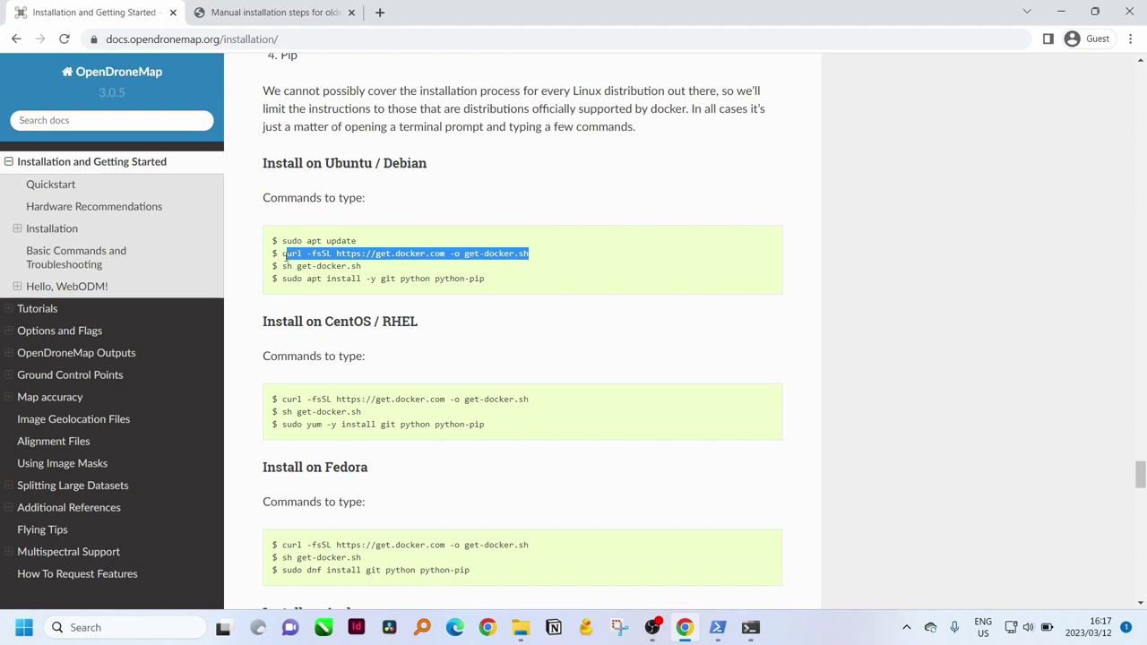
pyautogui.rightClick(303, 265)
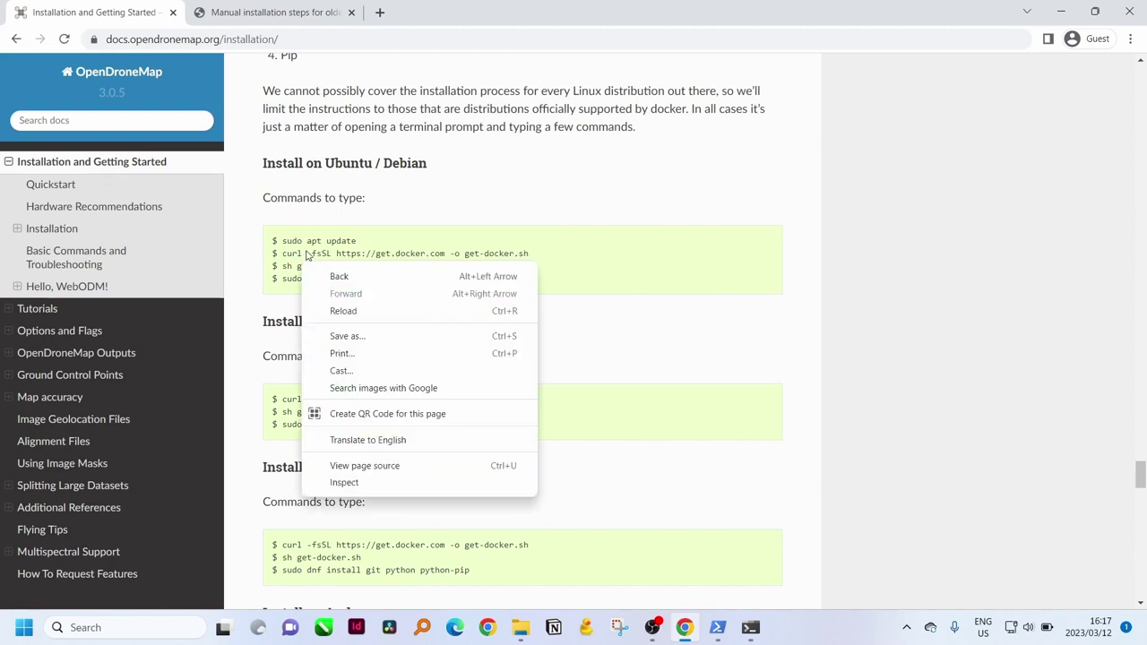
pyautogui.click(535, 254)
pyautogui.moveTo(535, 255); pyautogui.dragTo(281, 254)
pyautogui.rightClick(299, 257)
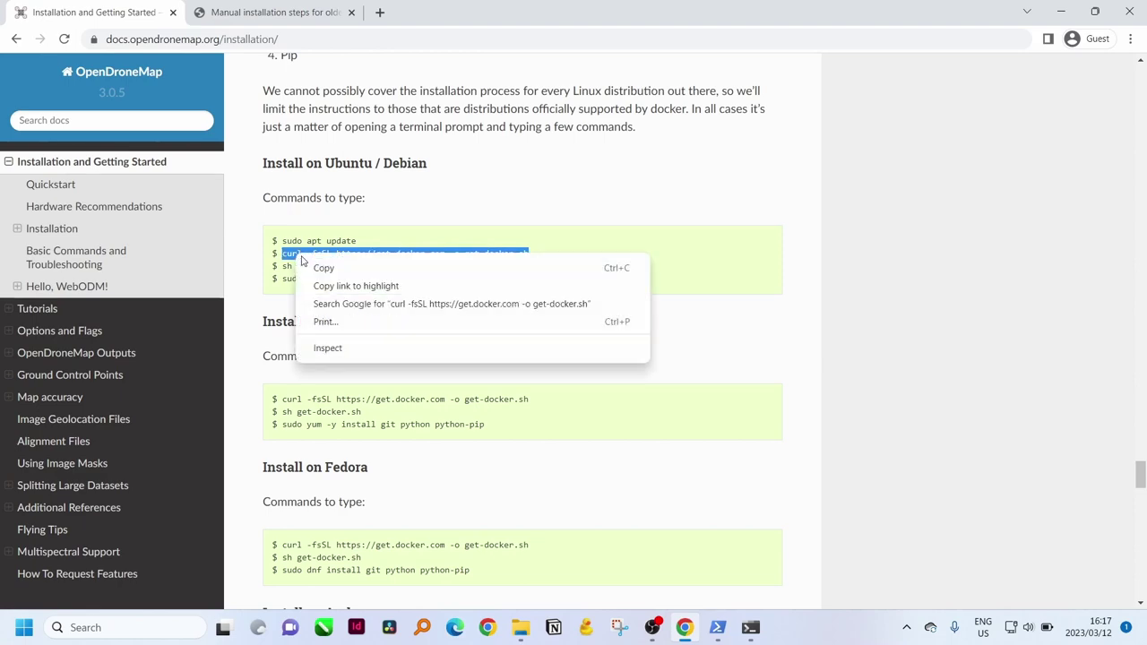
pyautogui.click(323, 266)
# - Run the curl command in the Ubuntu terminal to download get-docker.sh
pyautogui.click(748, 630)
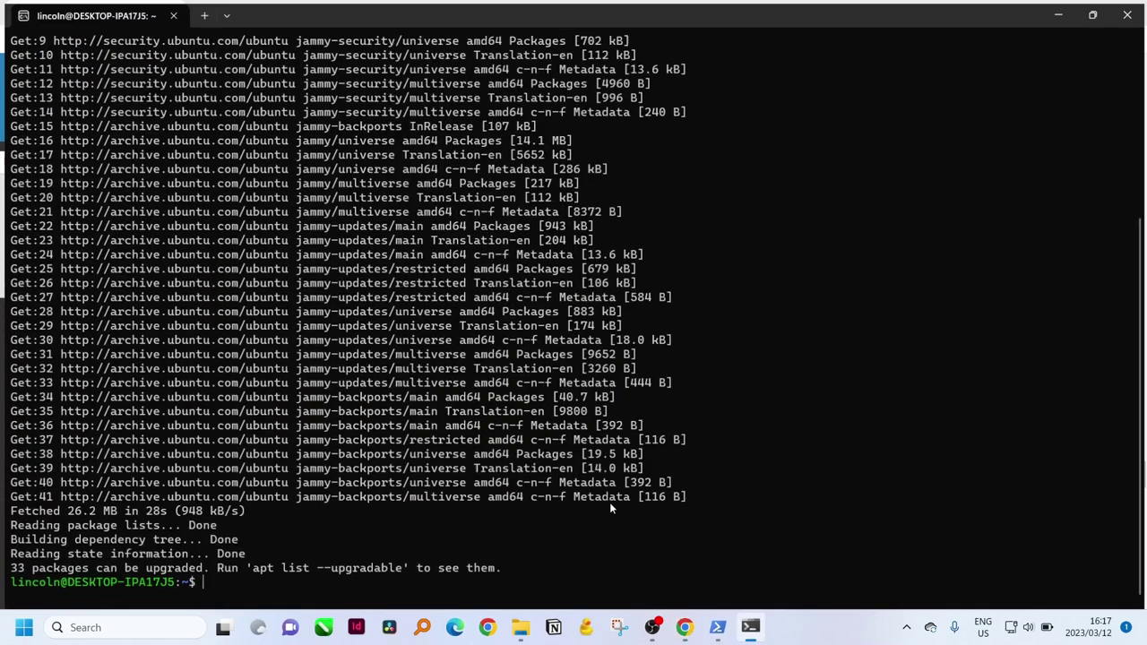
pyautogui.rightClick(219, 578)
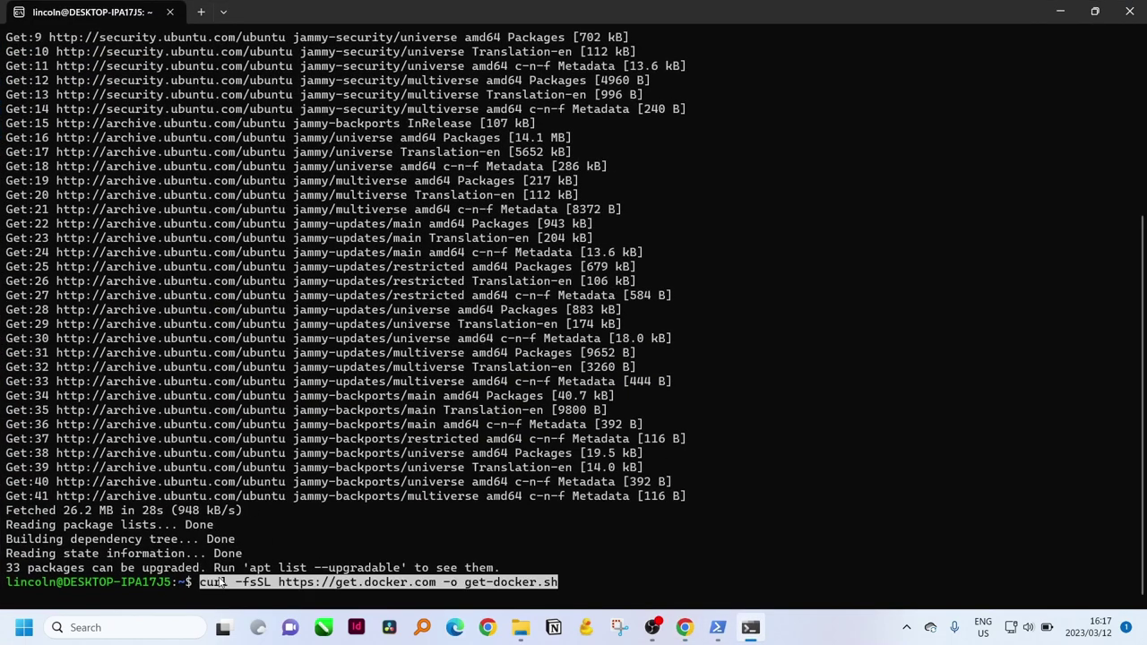
pyautogui.press('Return')
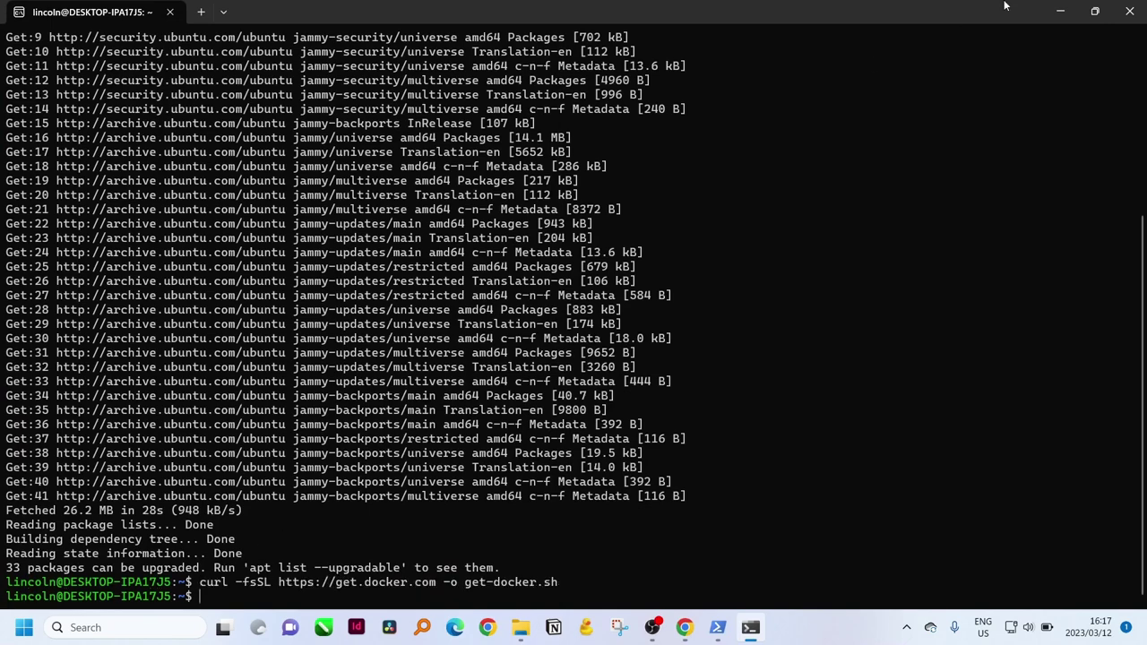
# - Copy the 'sh get-docker.sh' line from the docs and return to the terminal
pyautogui.click(1060, 11)
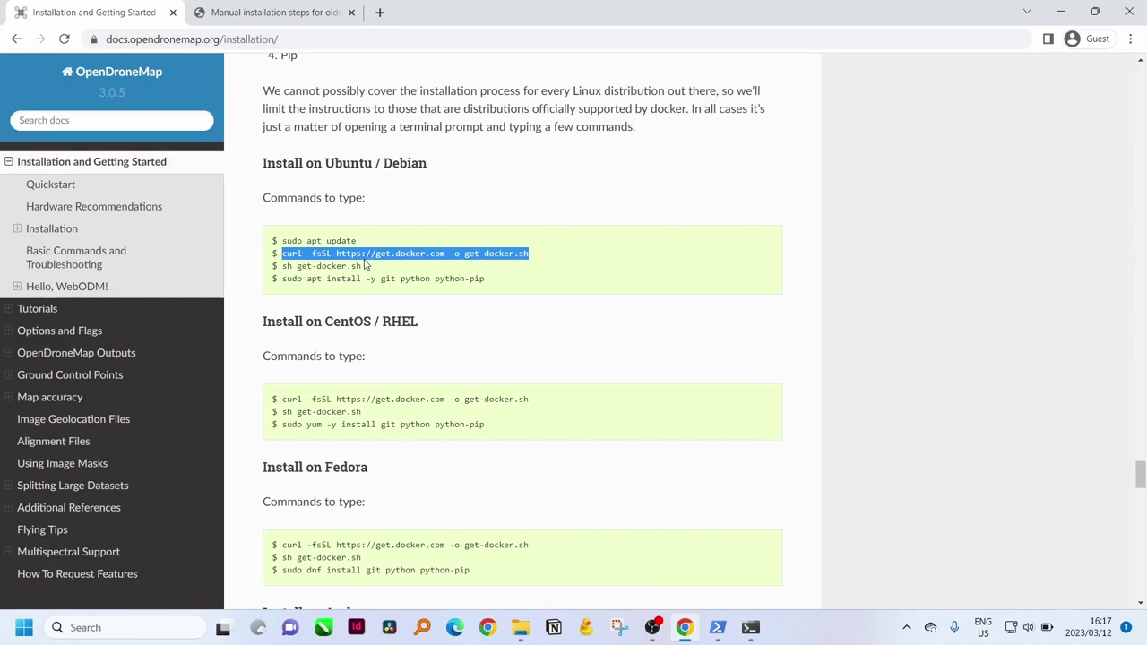
pyautogui.moveTo(361, 267); pyautogui.dragTo(283, 266)
pyautogui.rightClick(282, 266)
pyautogui.click(309, 278)
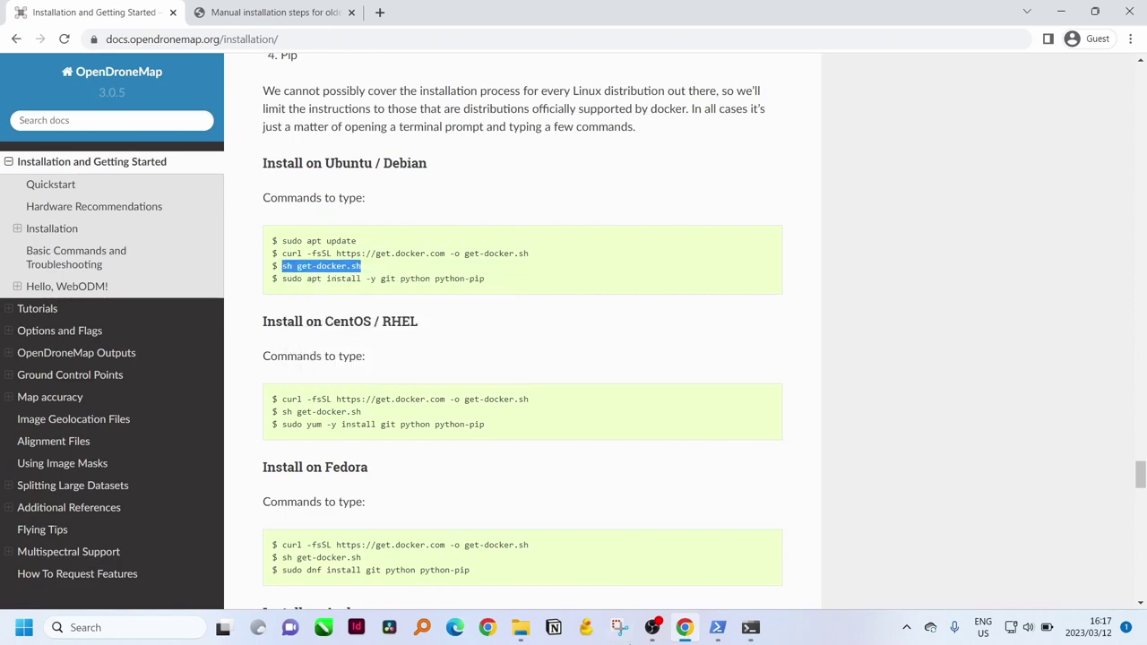
pyautogui.click(751, 627)
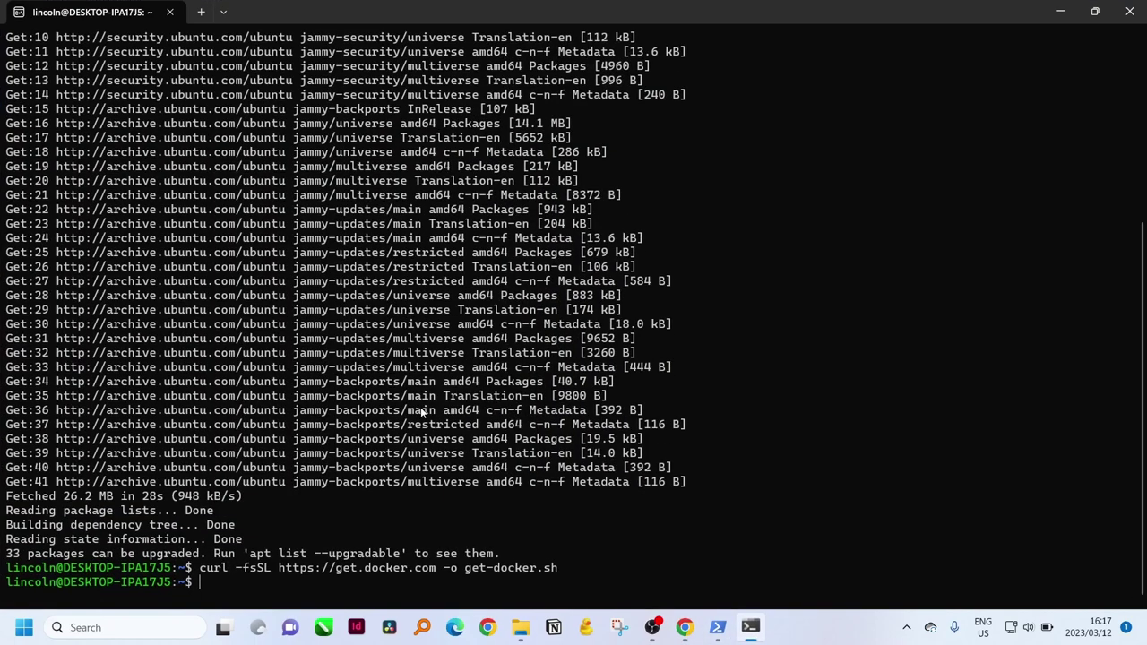
# - Run sh get-docker.sh, abort it with Ctrl+C after its WSL warning, and select the apt install line
pyautogui.rightClick(212, 585)
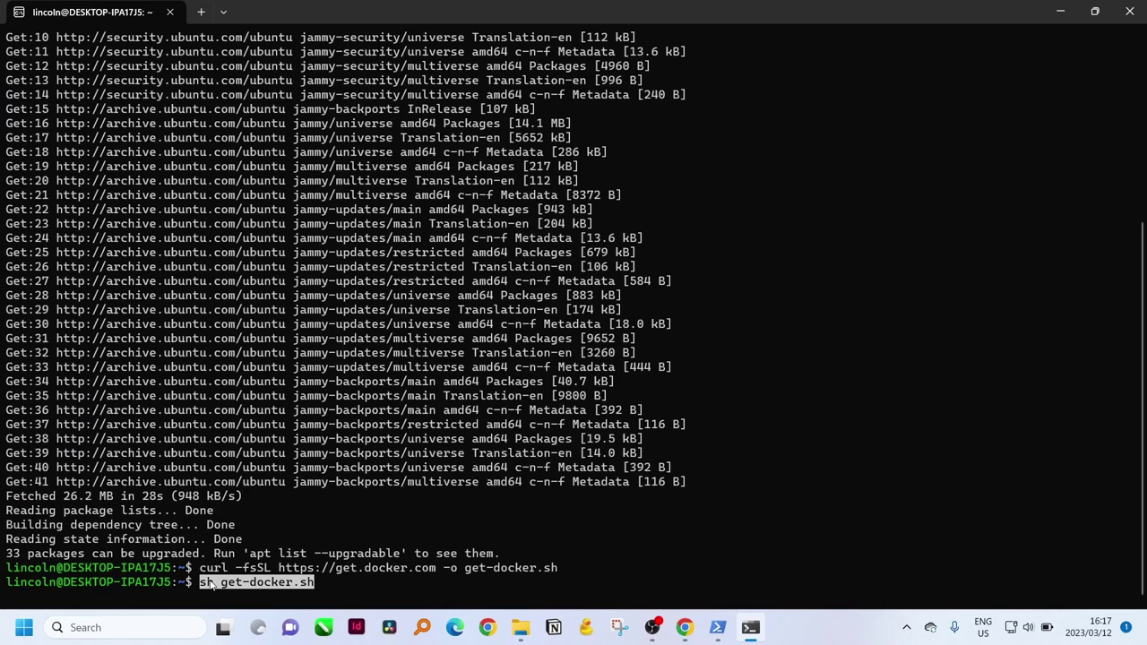
pyautogui.press('Return')
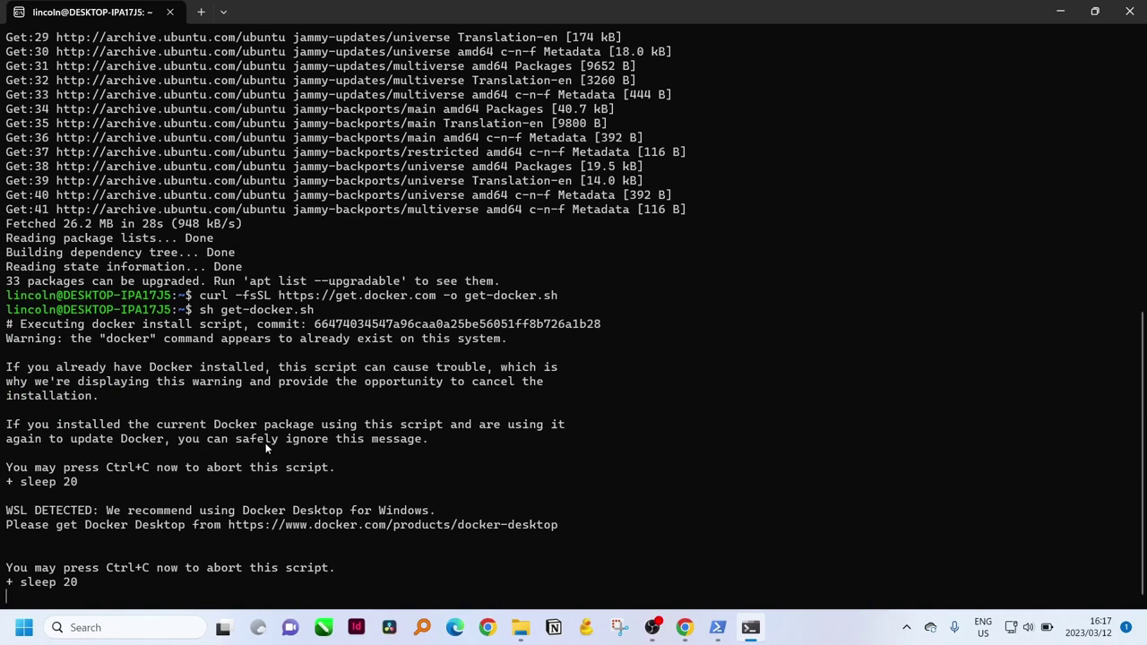
pyautogui.hotkey('ctrl', 'c')
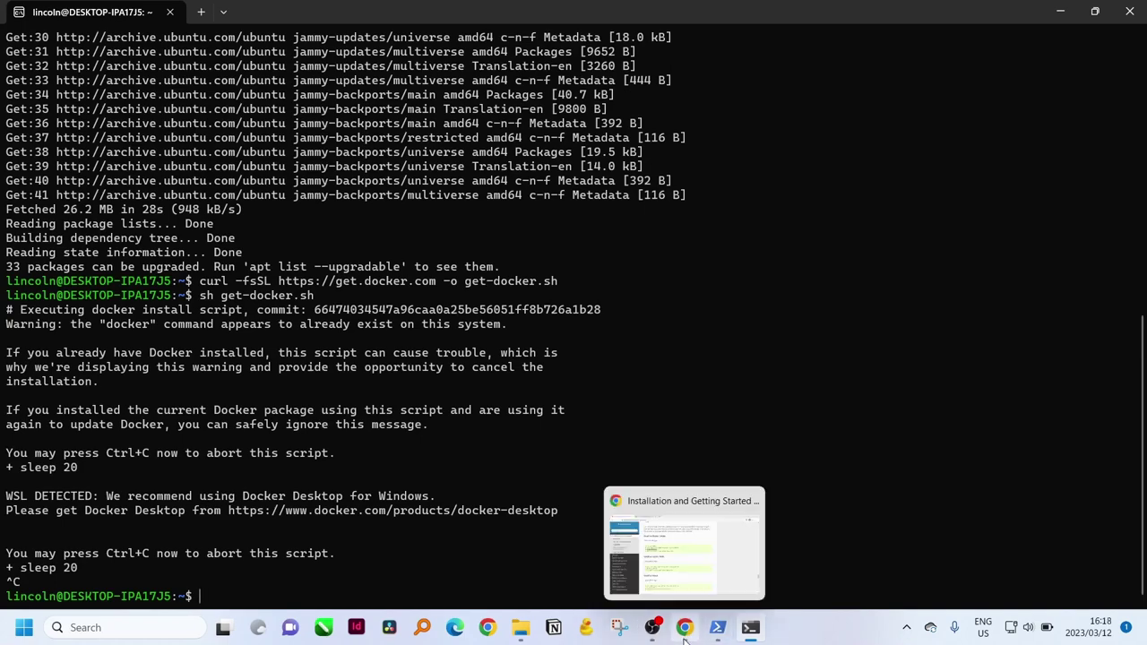
pyautogui.click(685, 542)
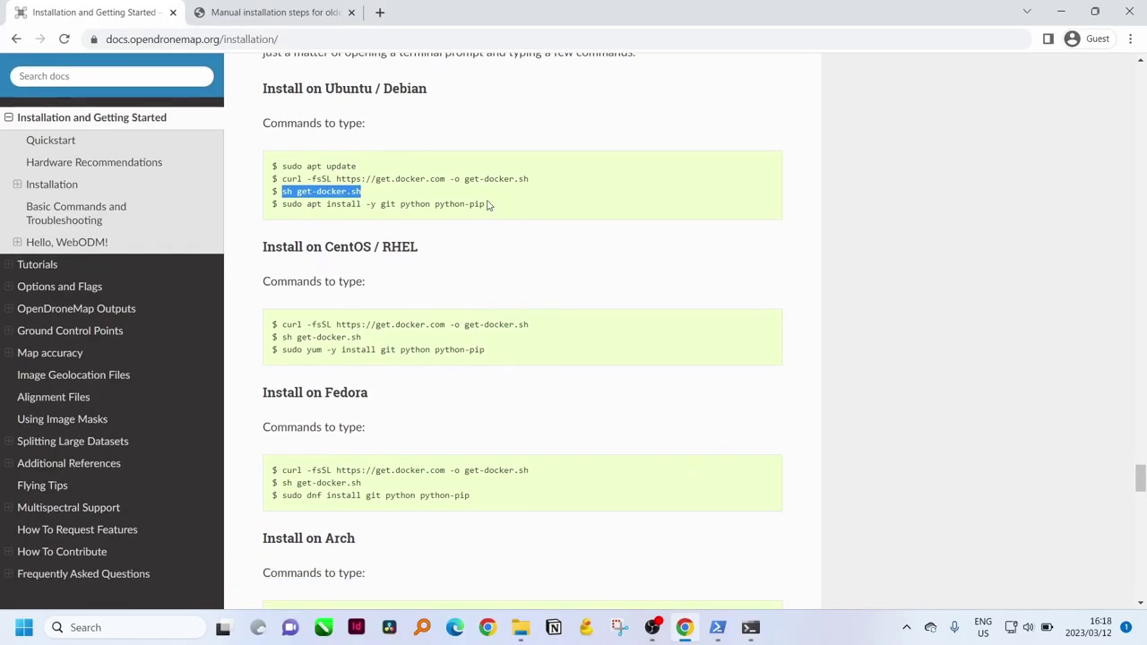
pyautogui.moveTo(485, 206); pyautogui.dragTo(284, 210)
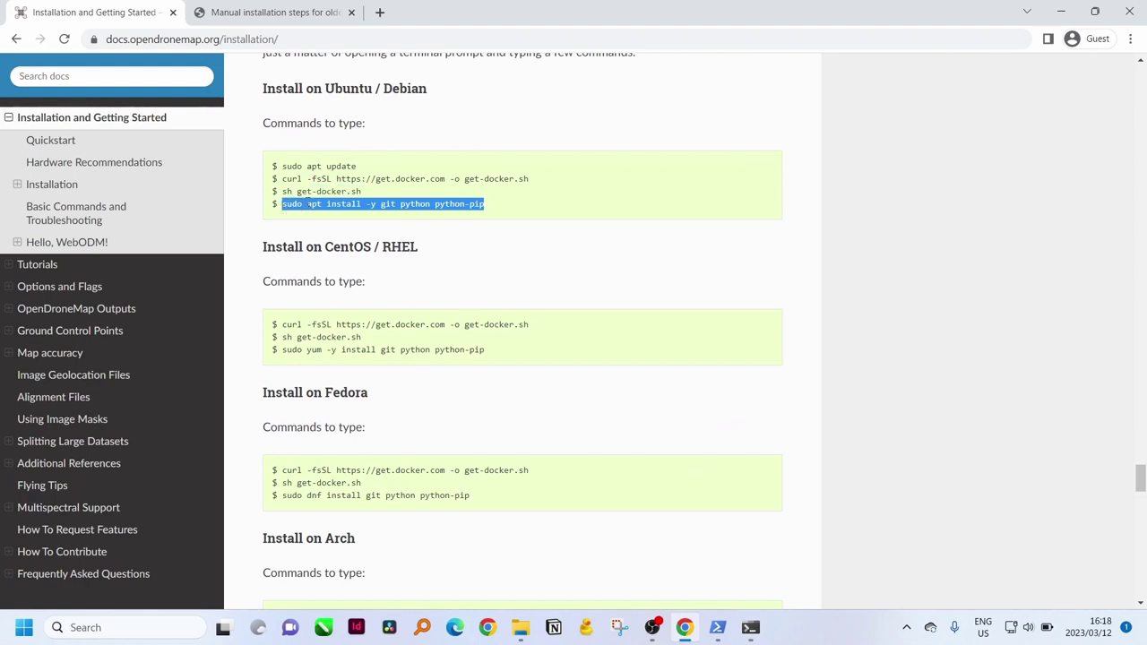
# - Copy and run 'sudo apt install -y git python python-pip', which fails on 'python'
pyautogui.rightClick(307, 204)
pyautogui.click(339, 217)
pyautogui.click(1060, 10)
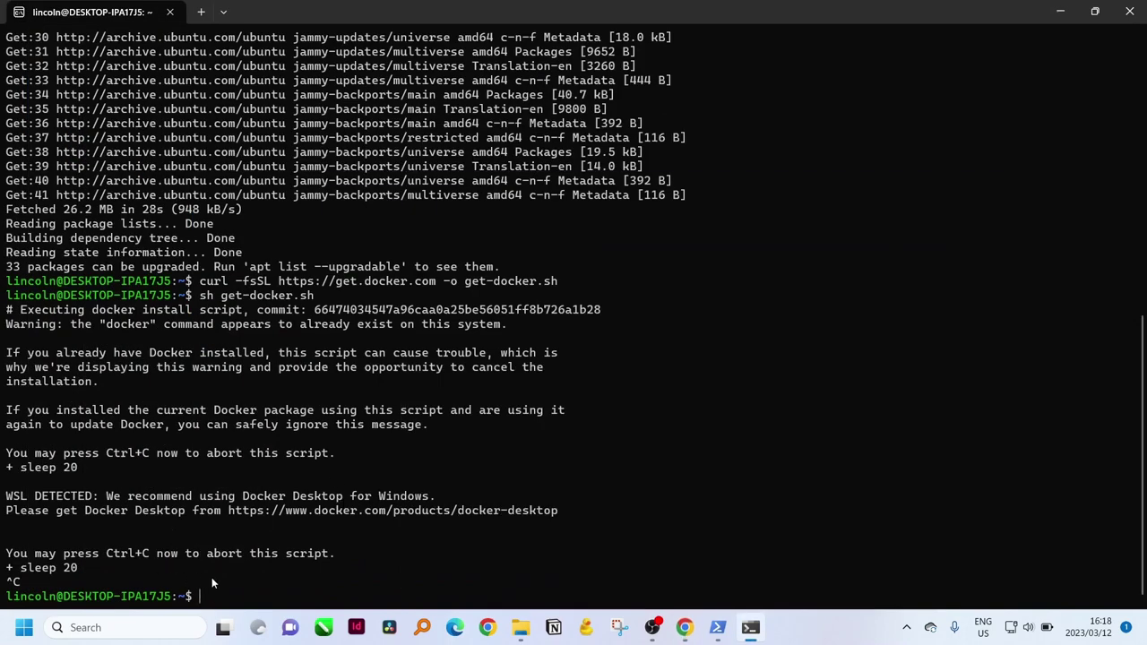
pyautogui.hotkey('ctrl', 'v')
pyautogui.press('Return')
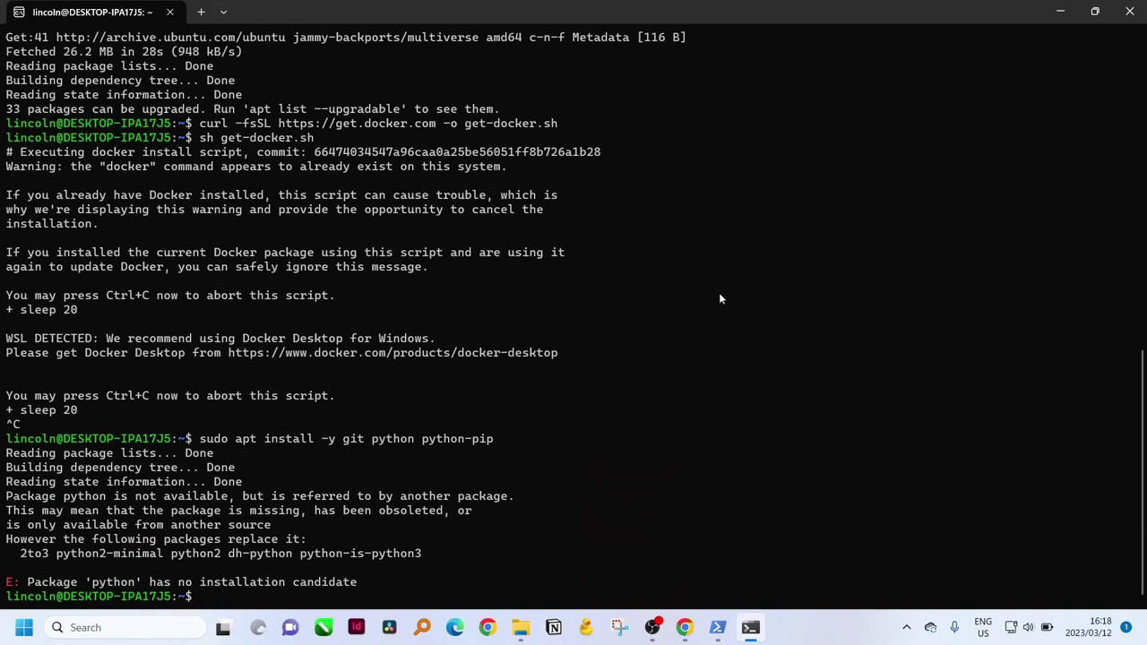
pyautogui.click(1063, 14)
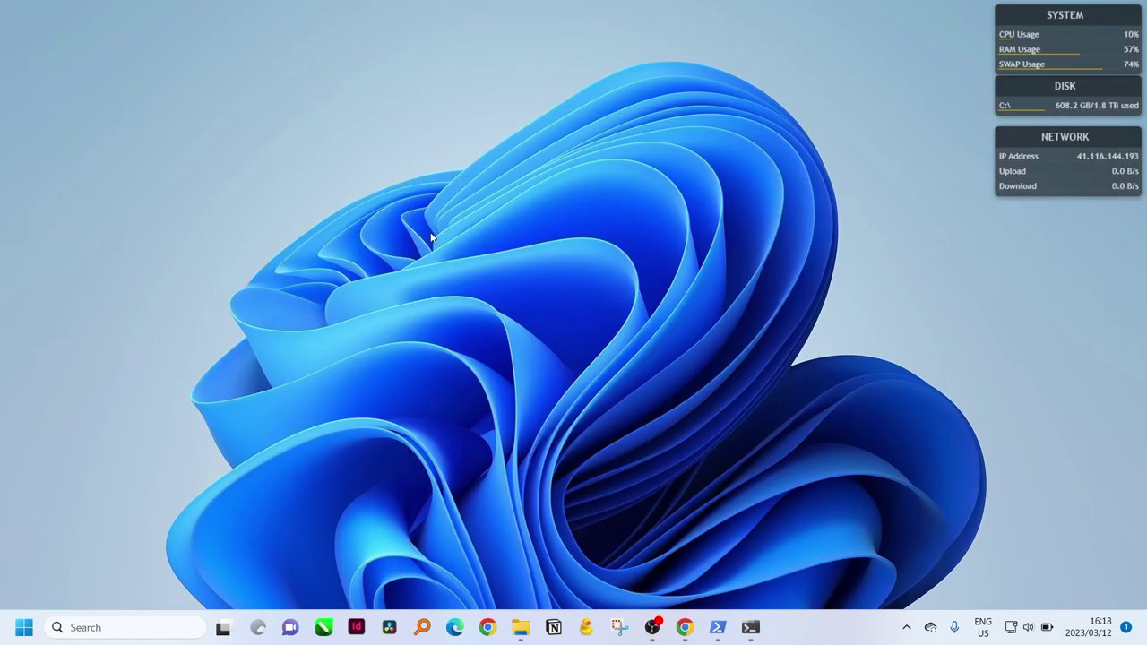
pyautogui.click(687, 632)
pyautogui.scroll(-3, 400, 314)
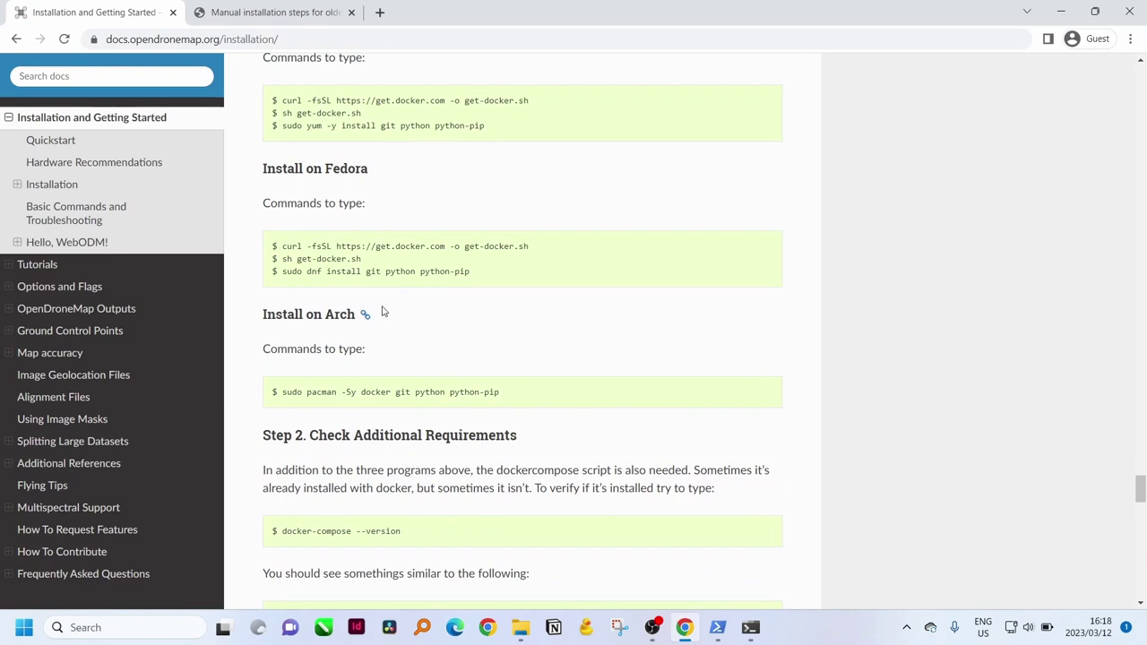
pyautogui.scroll(-4, 381, 311)
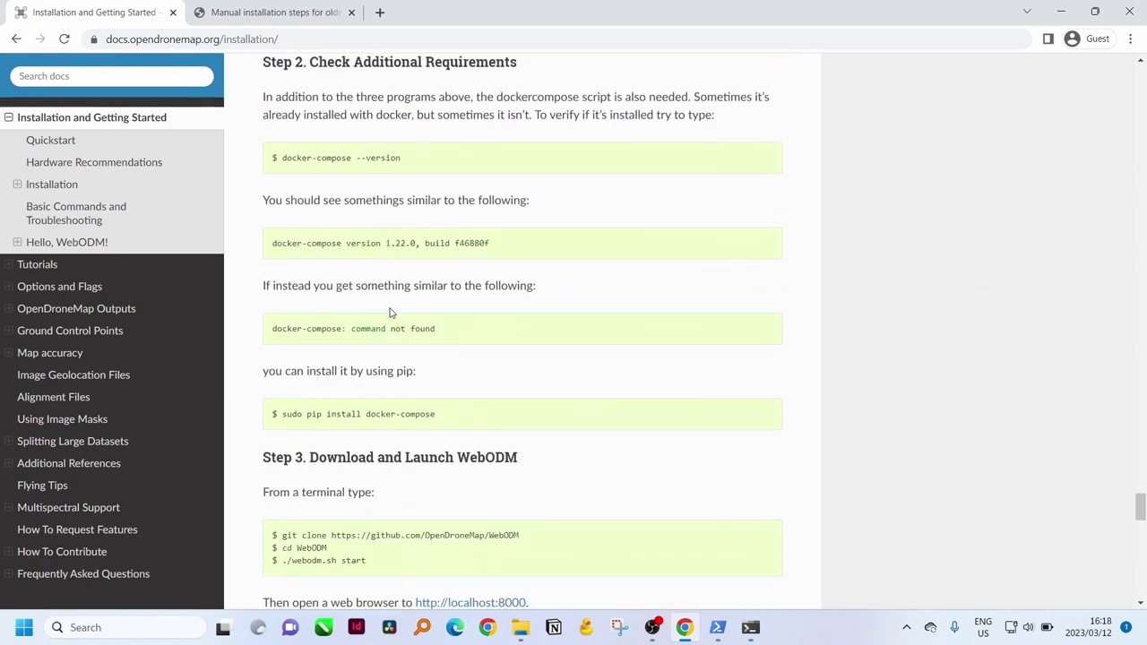
pyautogui.scroll(-3, 390, 312)
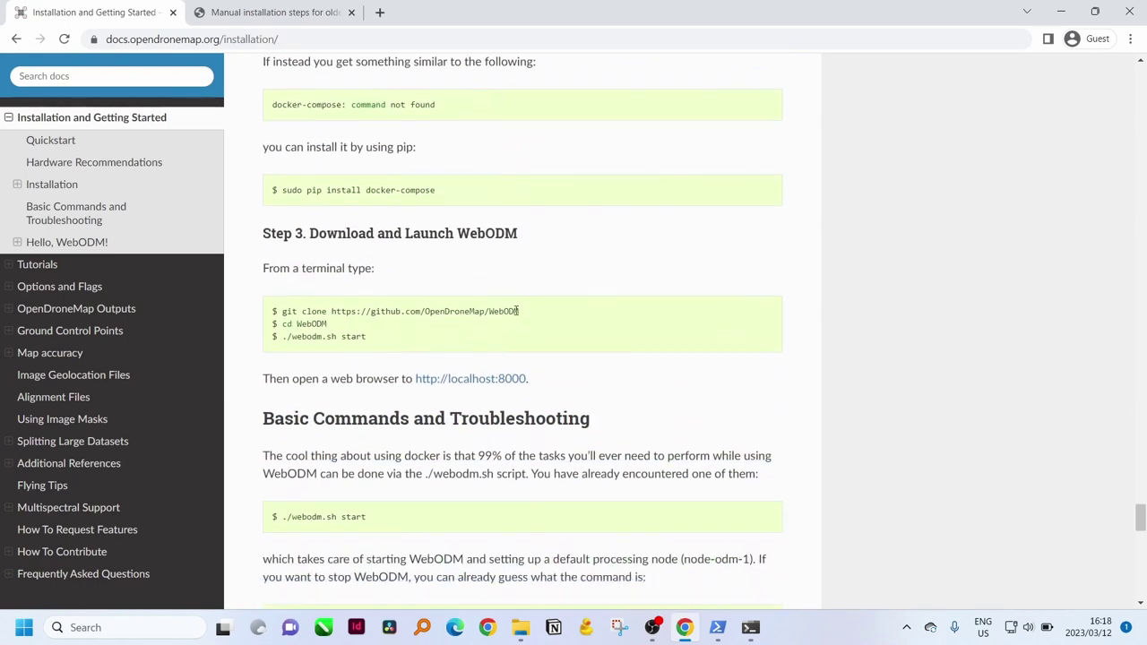
pyautogui.moveTo(520, 312); pyautogui.dragTo(279, 313)
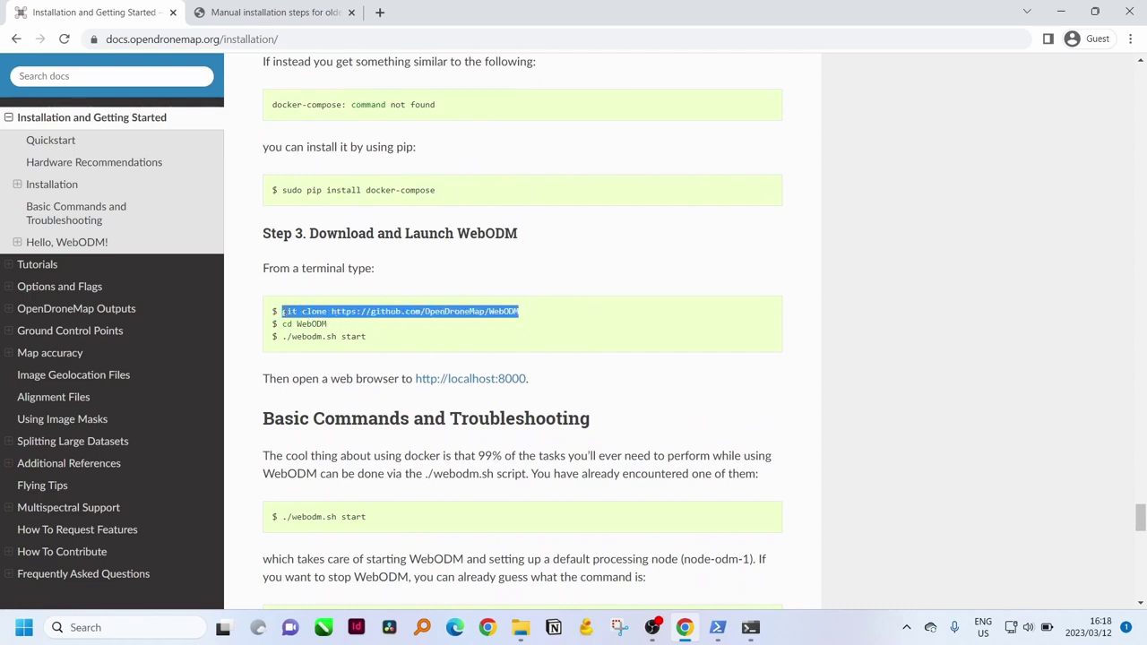
pyautogui.rightClick(291, 316)
pyautogui.click(318, 328)
pyautogui.click(1063, 13)
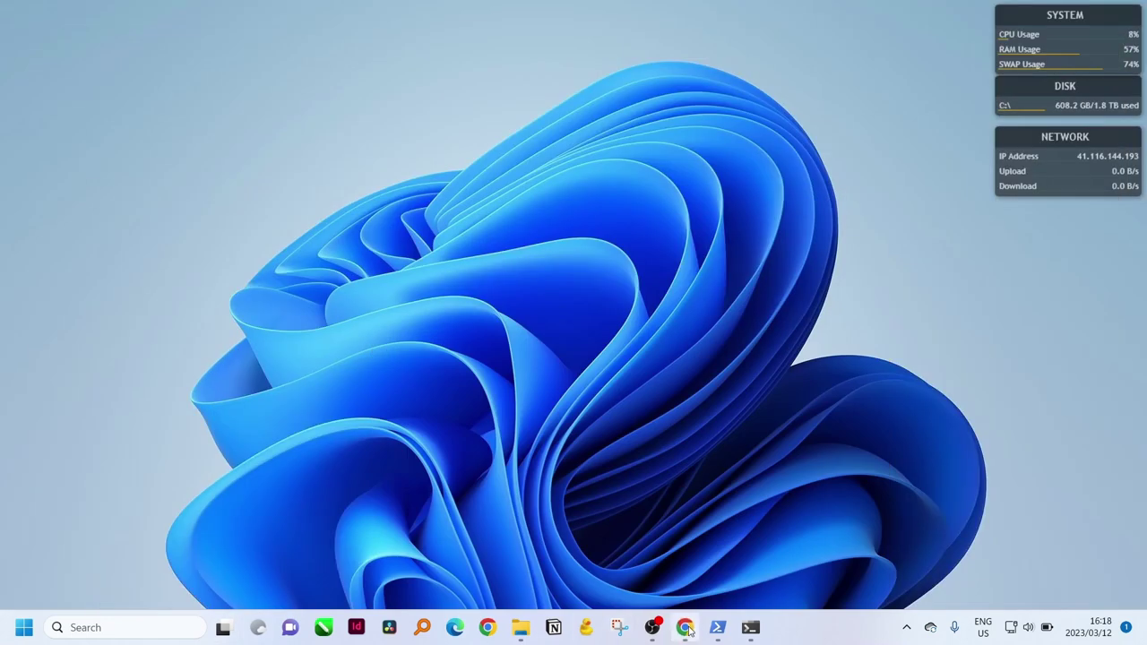
pyautogui.click(751, 627)
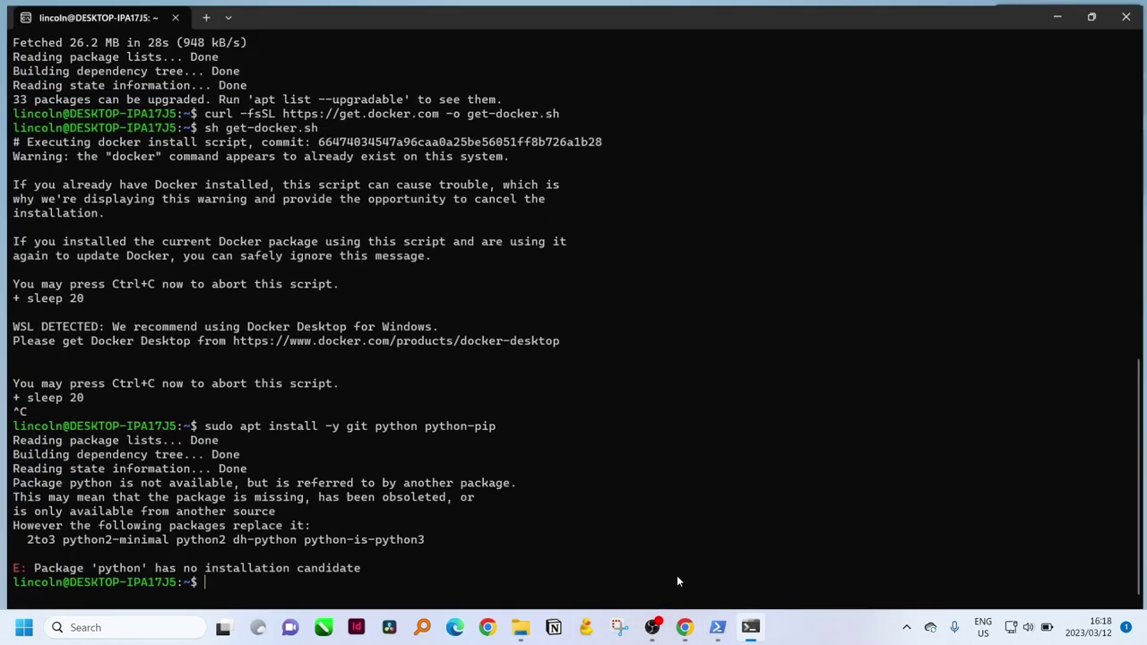
pyautogui.hotkey('ctrl', 'v')
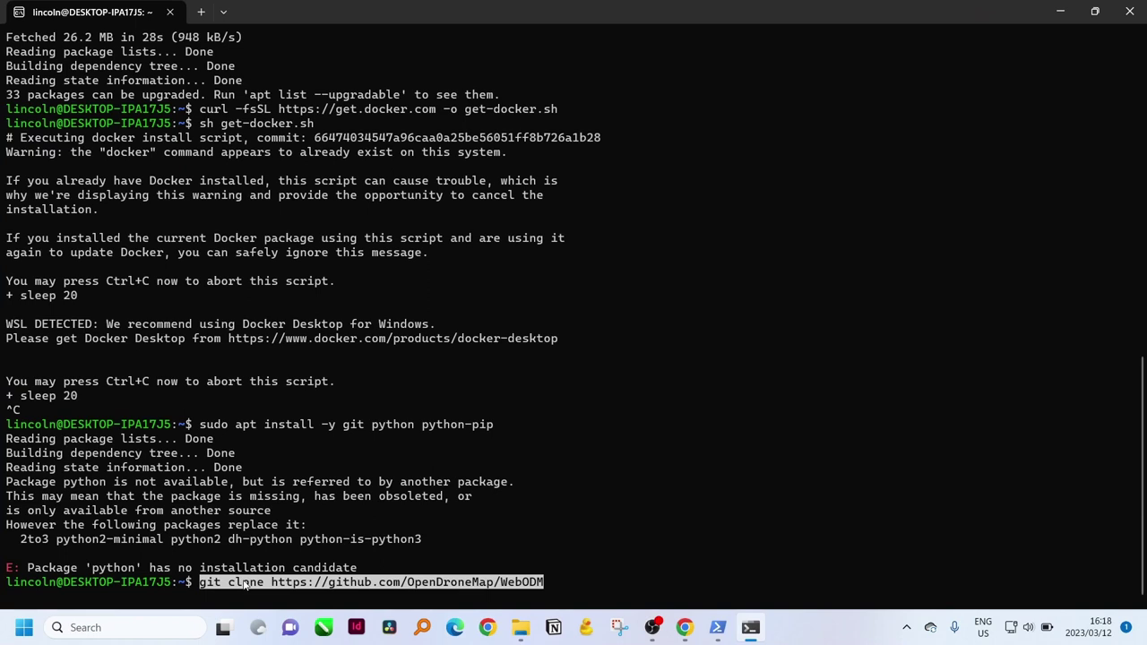
pyautogui.press('Return')
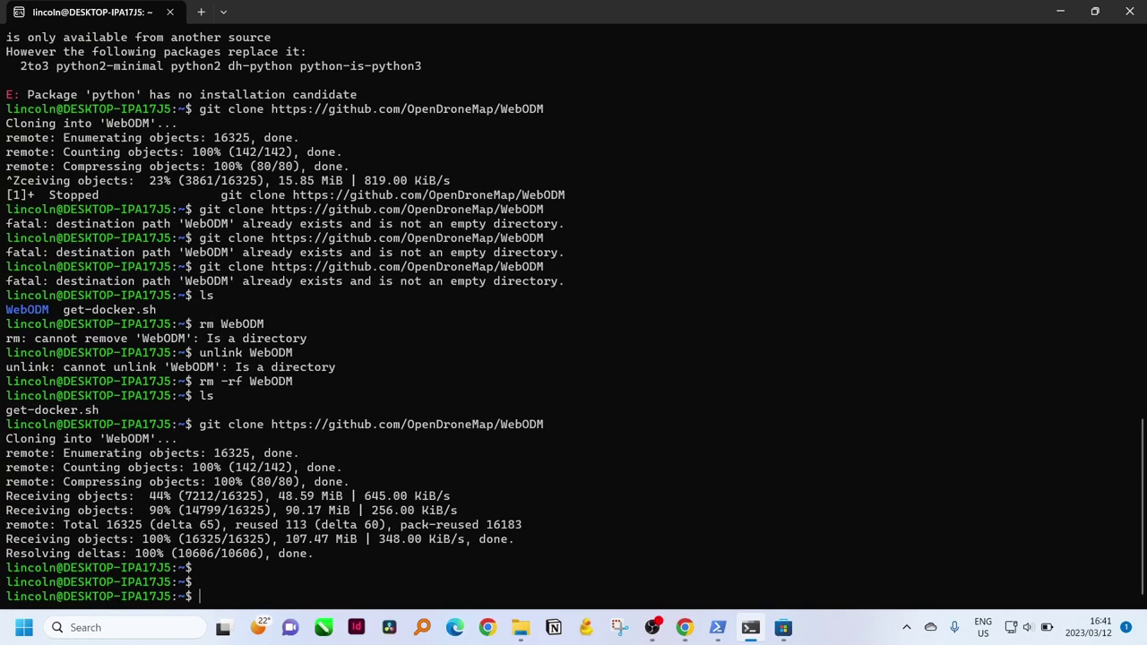
pyautogui.scroll(2, 505, 420)
pyautogui.scroll(-2, 504, 420)
pyautogui.scroll(2, 189, 282)
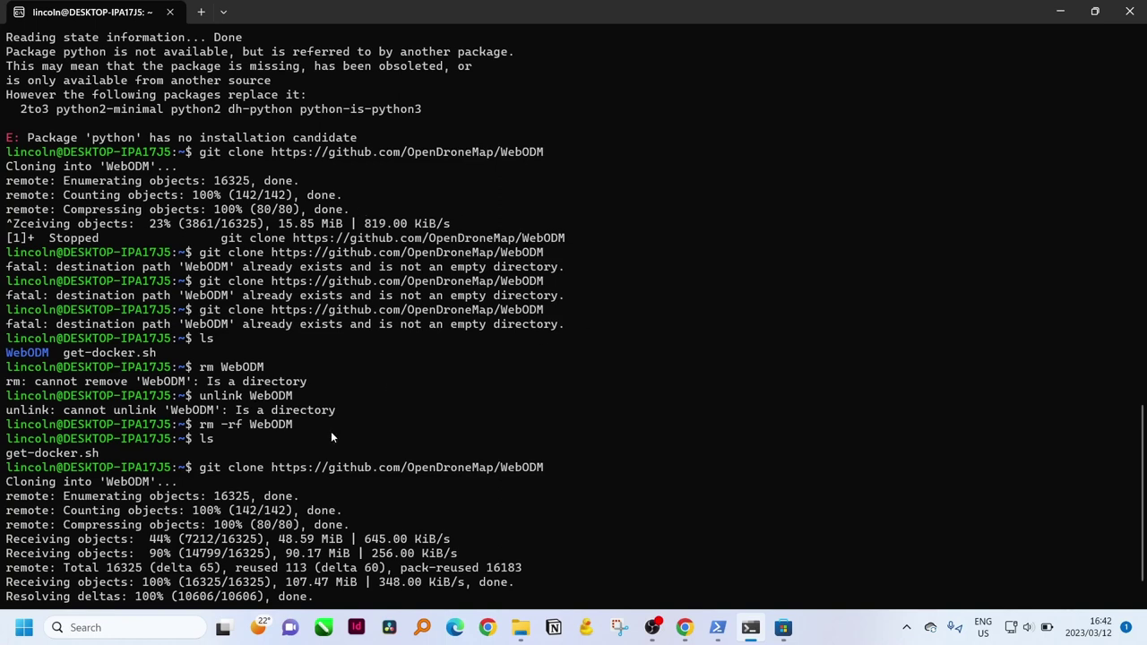
pyautogui.press('Return')
pyautogui.press('Return')
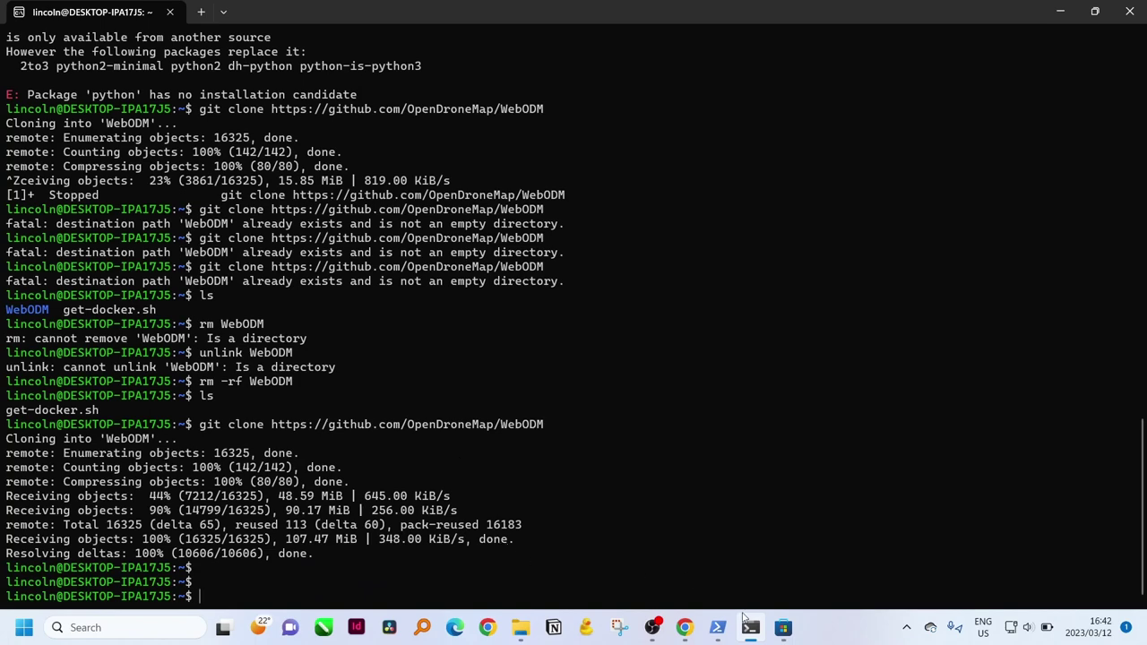
# - Copy 'cd WebODM' from the docs and run it in the Ubuntu terminal
pyautogui.click(685, 627)
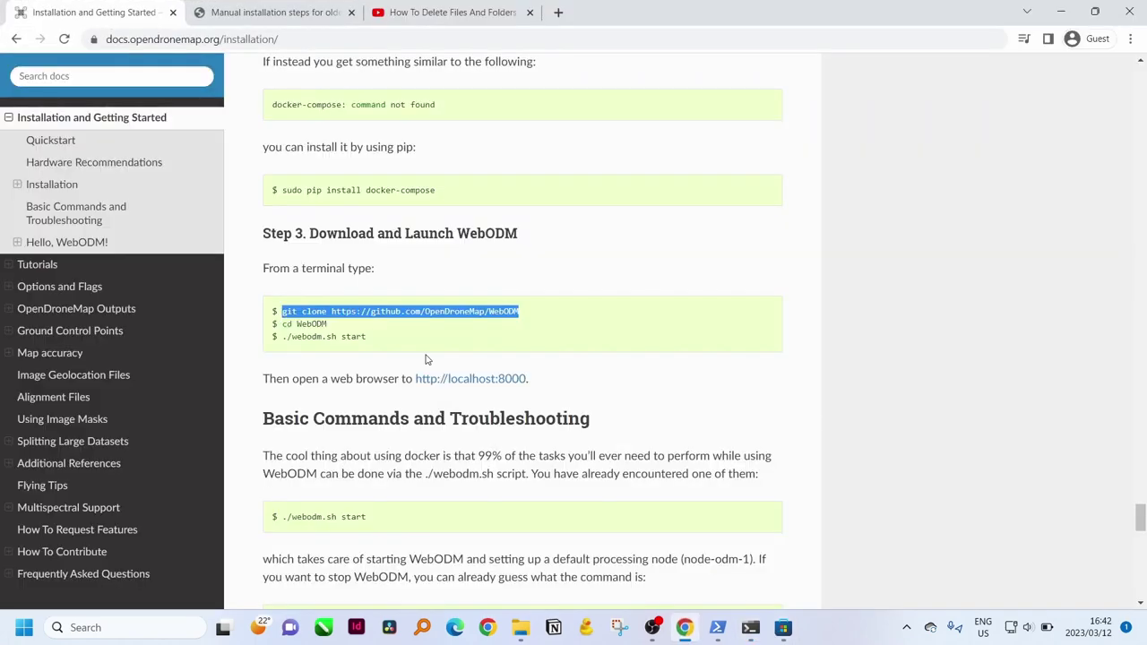
pyautogui.moveTo(344, 325); pyautogui.dragTo(283, 324)
pyautogui.rightClick(303, 327)
pyautogui.click(318, 337)
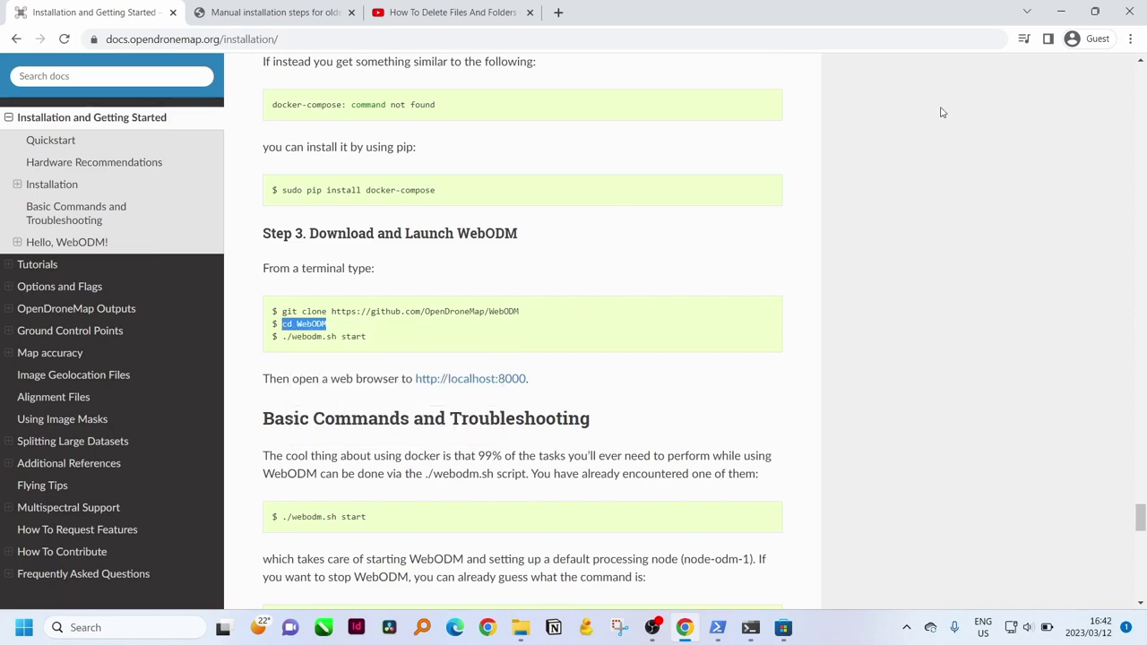
pyautogui.click(1061, 12)
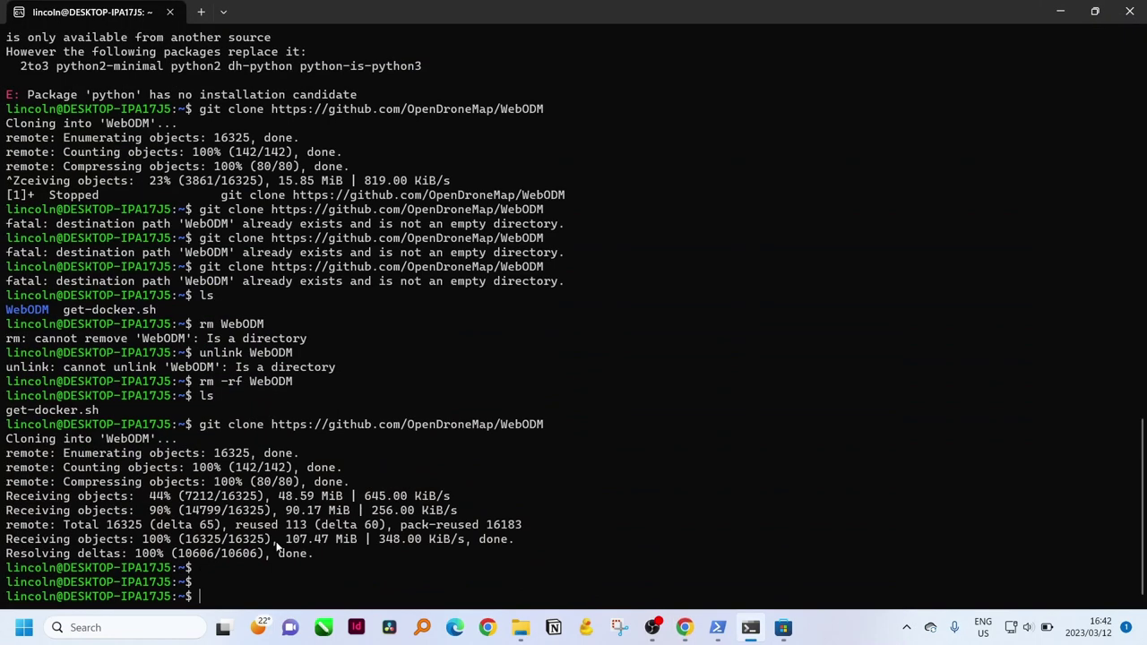
pyautogui.rightClick(201, 592)
pyautogui.press('Return')
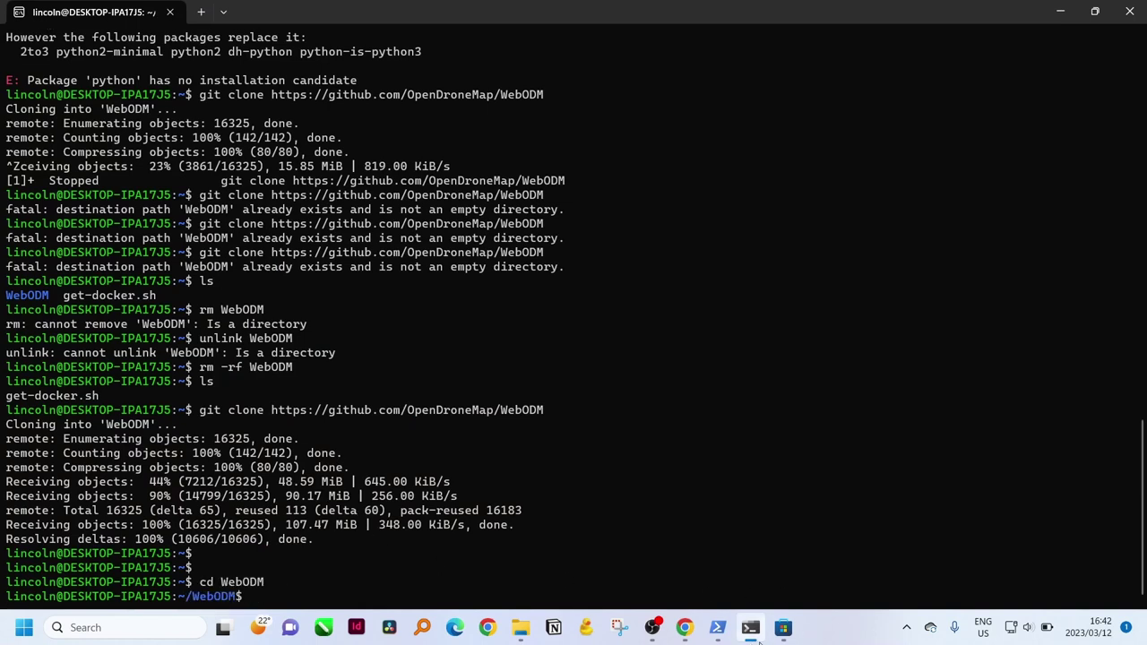
# - Copy './webodm.sh start' from the docs and paste it at the terminal prompt
pyautogui.click(682, 634)
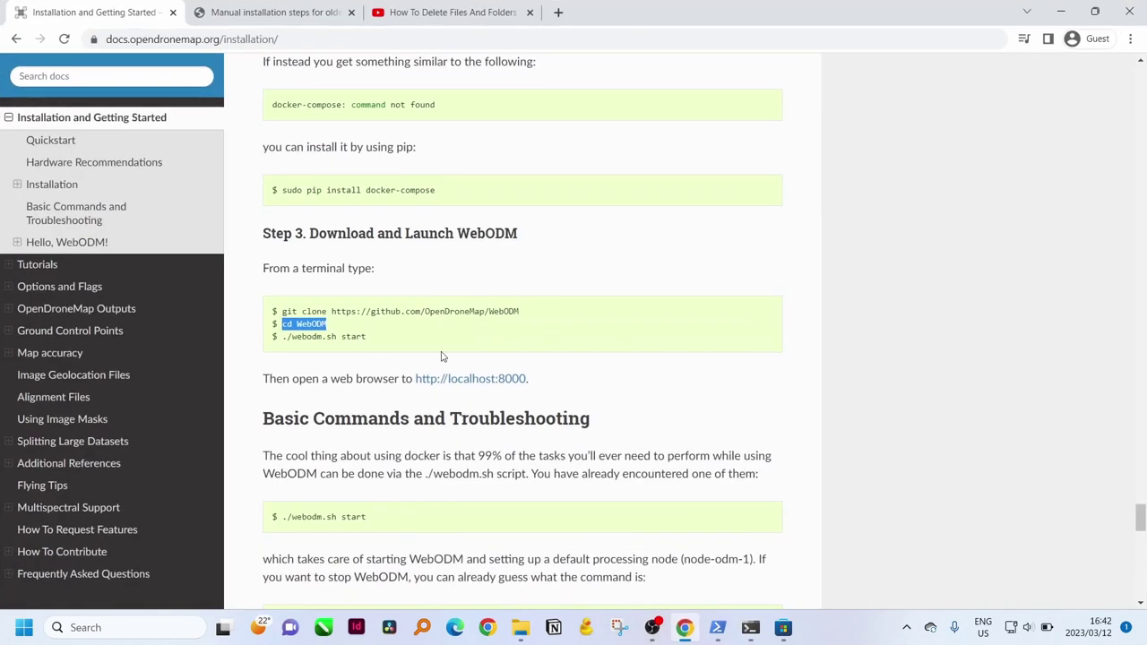
pyautogui.click(368, 336)
pyautogui.moveTo(366, 336); pyautogui.dragTo(285, 342)
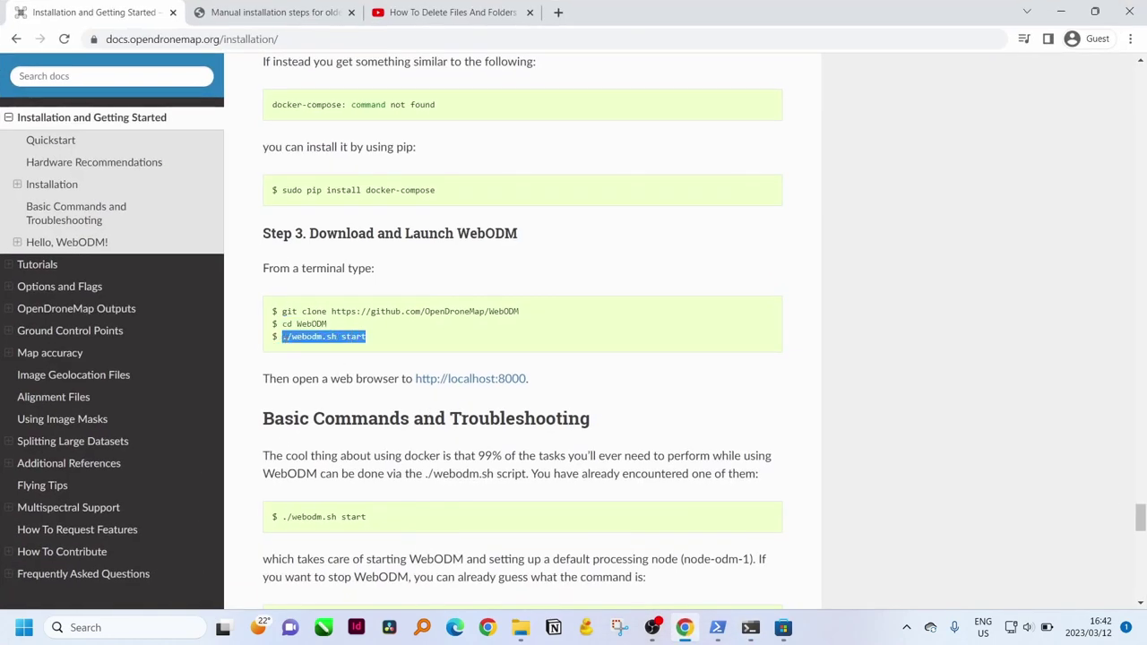
pyautogui.rightClick(284, 340)
pyautogui.click(310, 351)
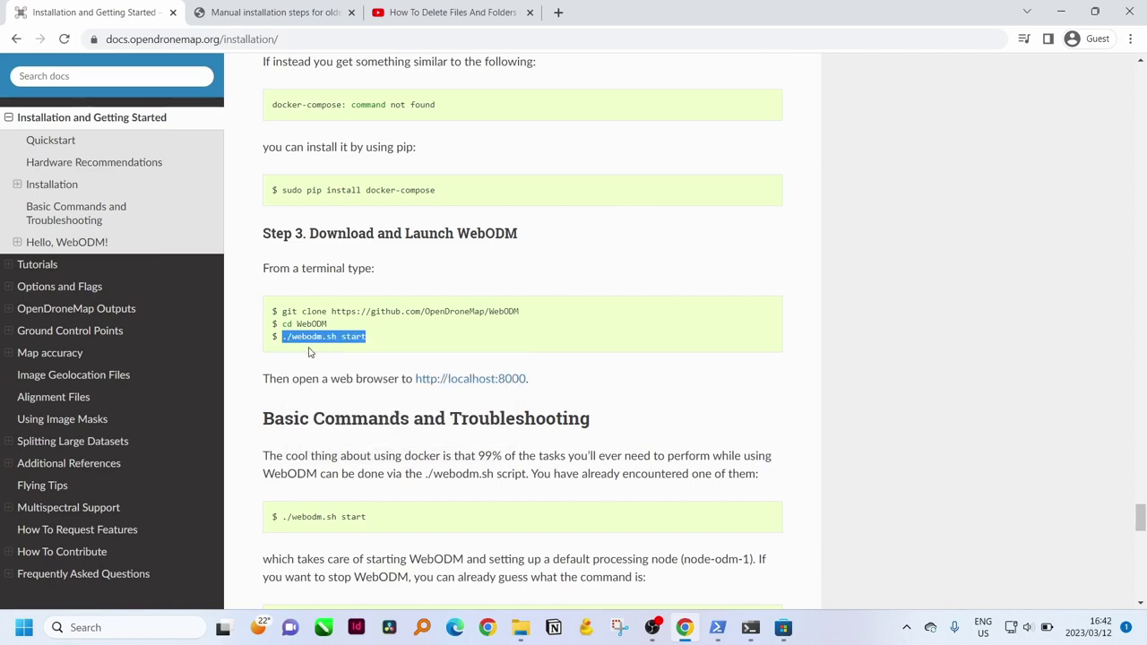
pyautogui.click(1060, 12)
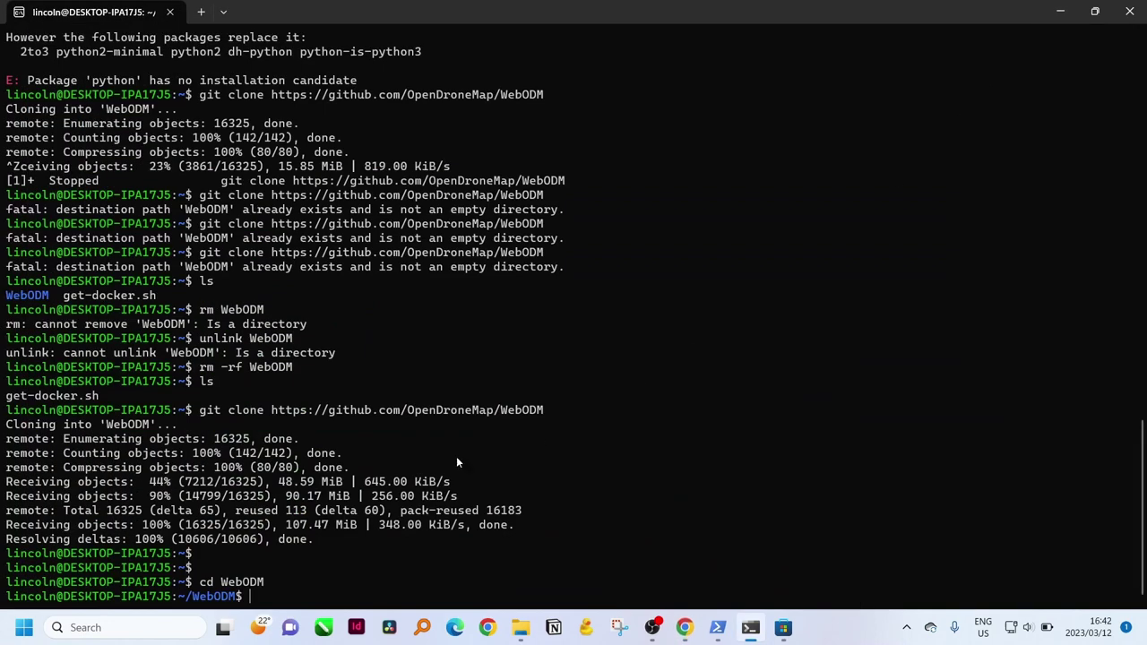
pyautogui.rightClick(263, 597)
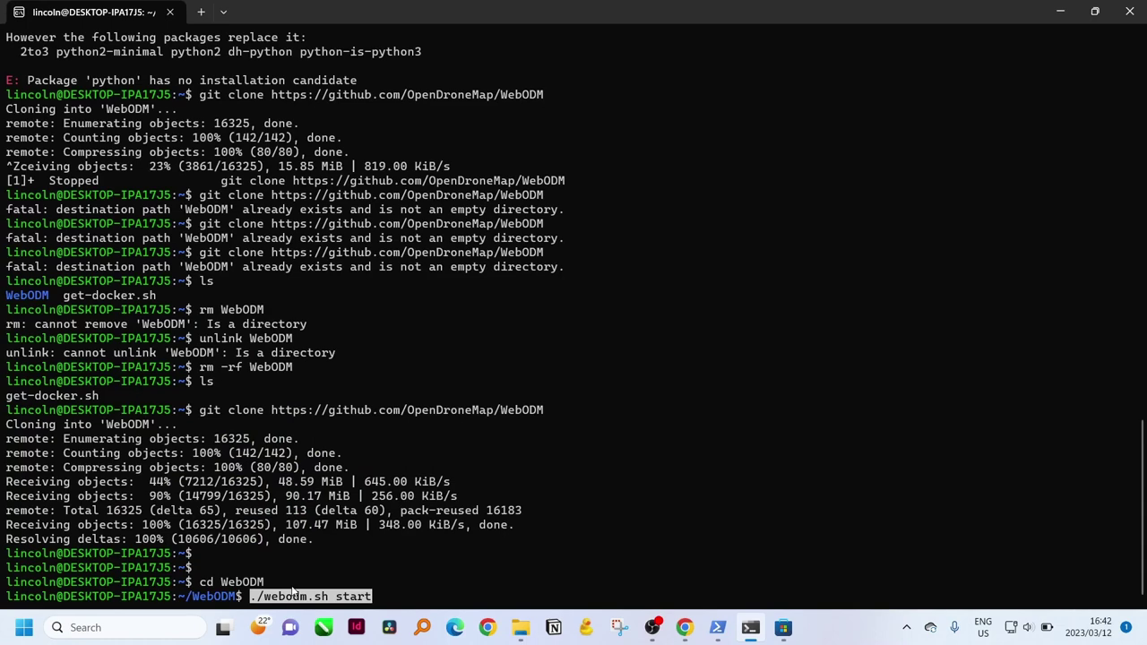
# - Run ./webodm.sh start and confirm in Docker Desktop that the webodm containers are Running (5/5)
pyautogui.press('Return')
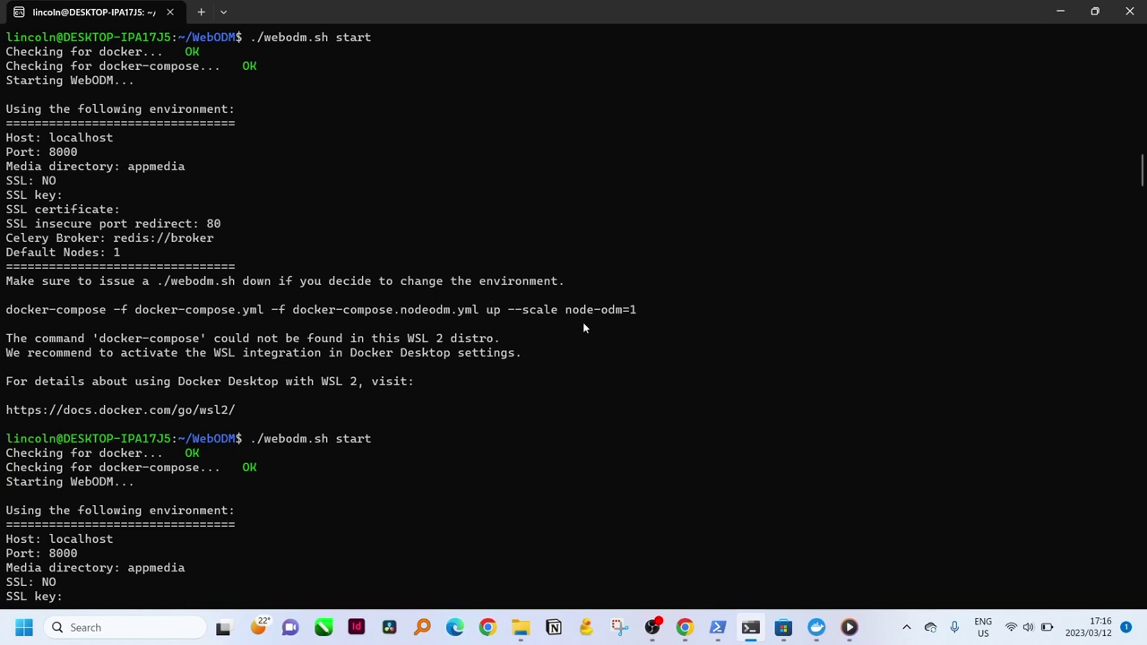
pyautogui.click(817, 628)
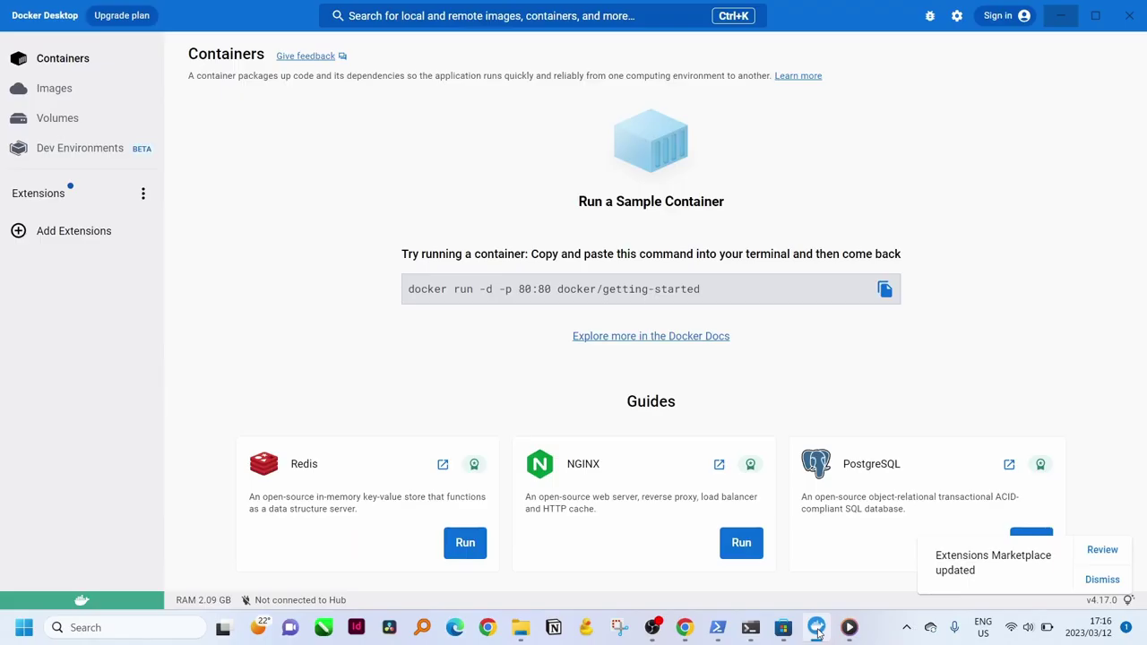
pyautogui.click(1060, 15)
pyautogui.scroll(-5, 417, 314)
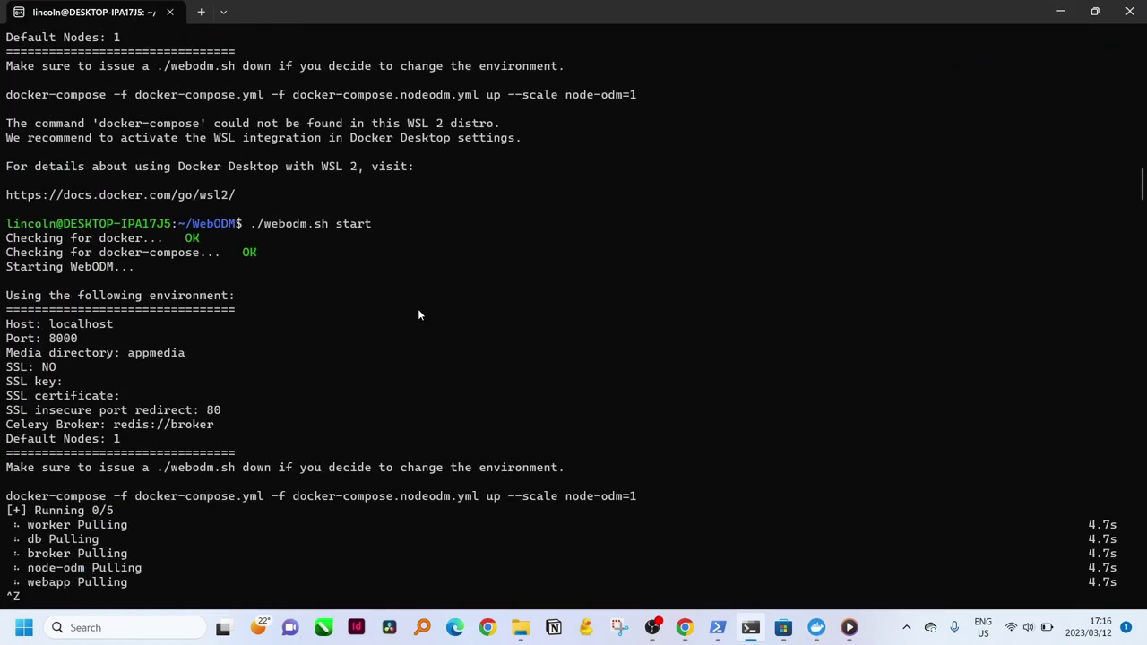
pyautogui.scroll(-3, 418, 314)
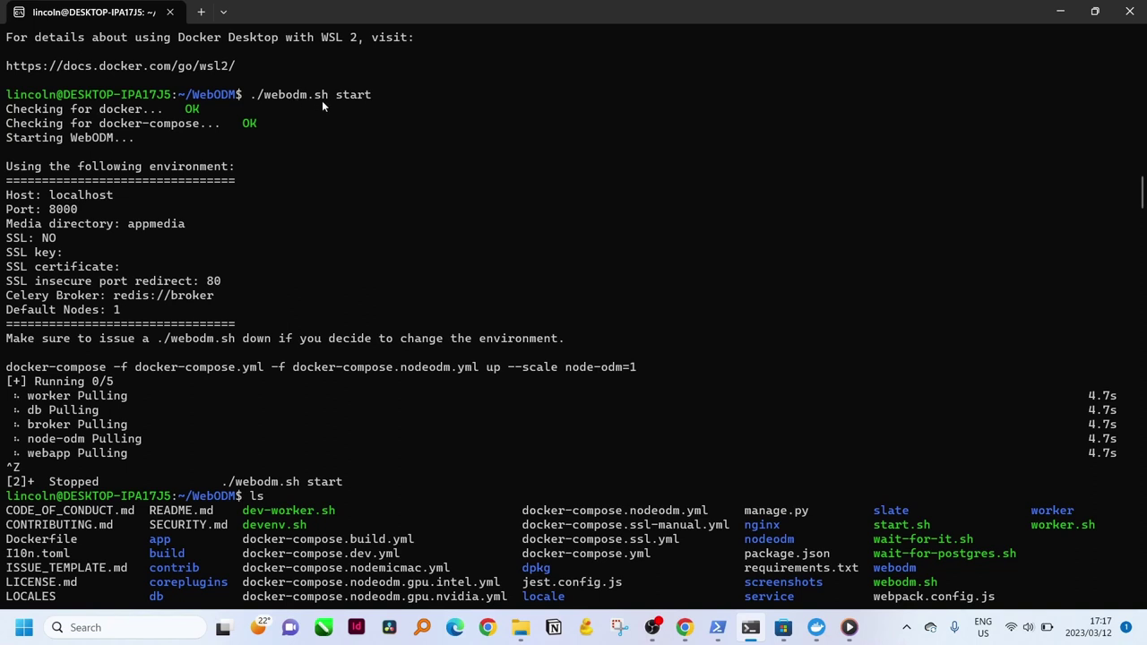
pyautogui.scroll(-3, 228, 188)
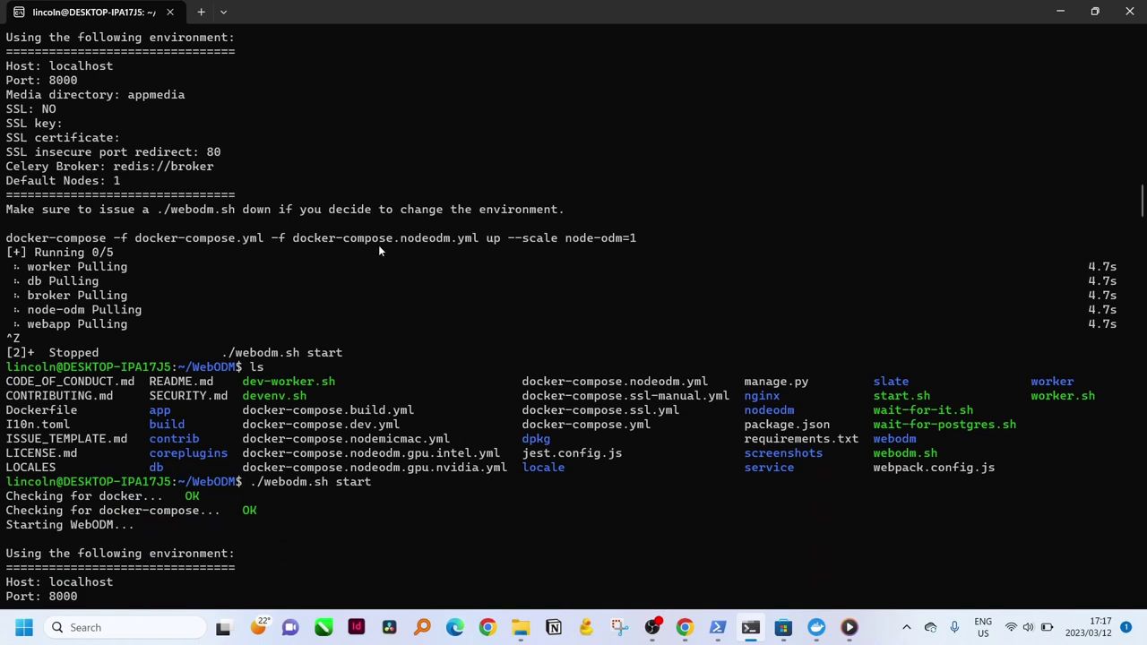
pyautogui.scroll(1, 322, 203)
pyautogui.scroll(-4, 338, 212)
pyautogui.scroll(-2, 230, 267)
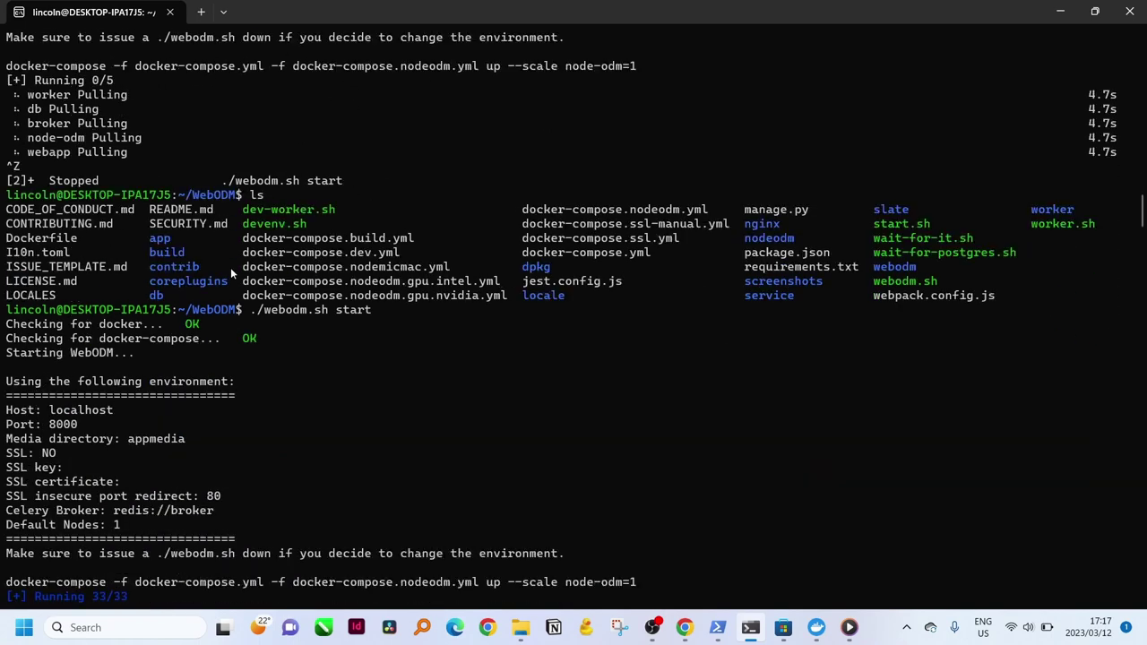
pyautogui.scroll(-1, 230, 267)
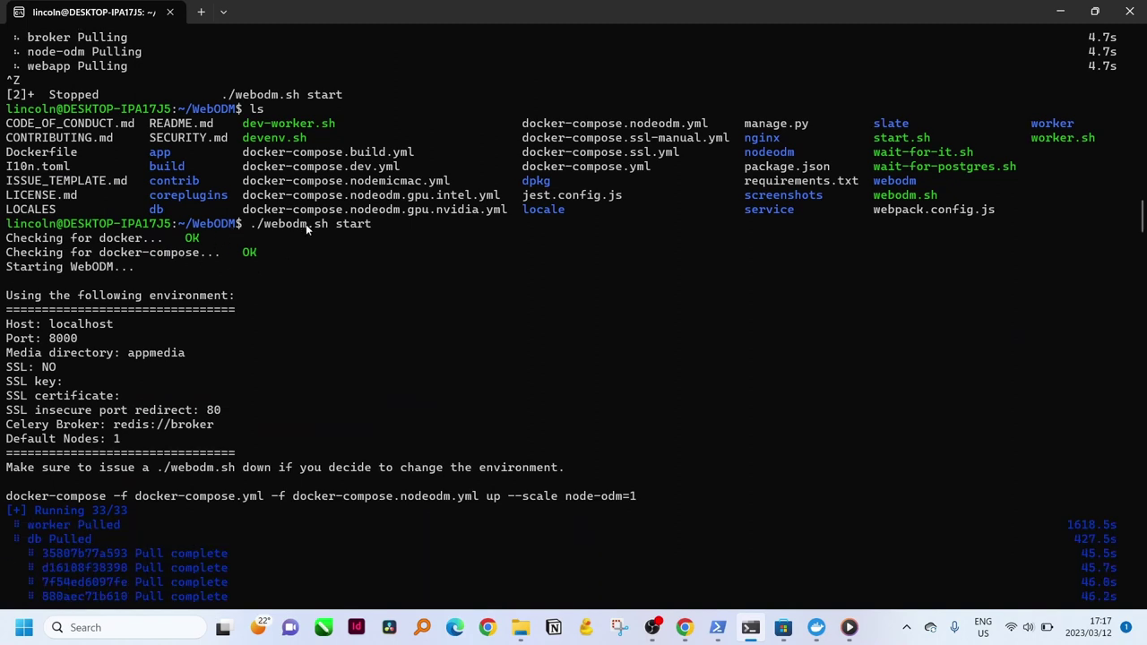
pyautogui.scroll(-4, 305, 227)
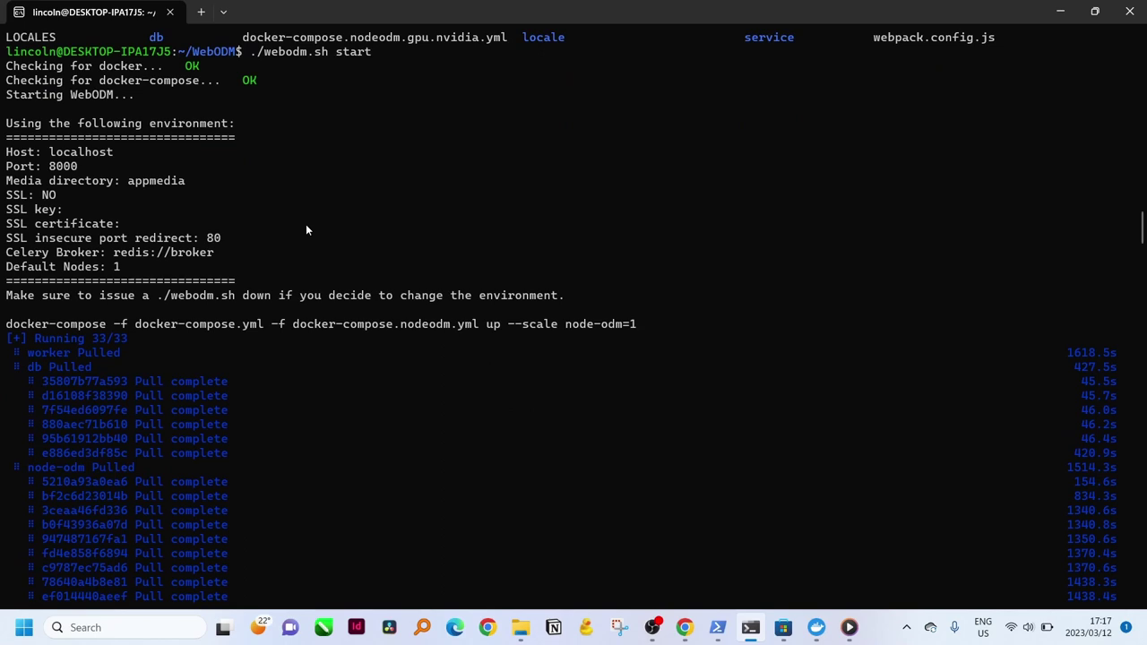
pyautogui.scroll(3, 306, 226)
pyautogui.scroll(2, 306, 230)
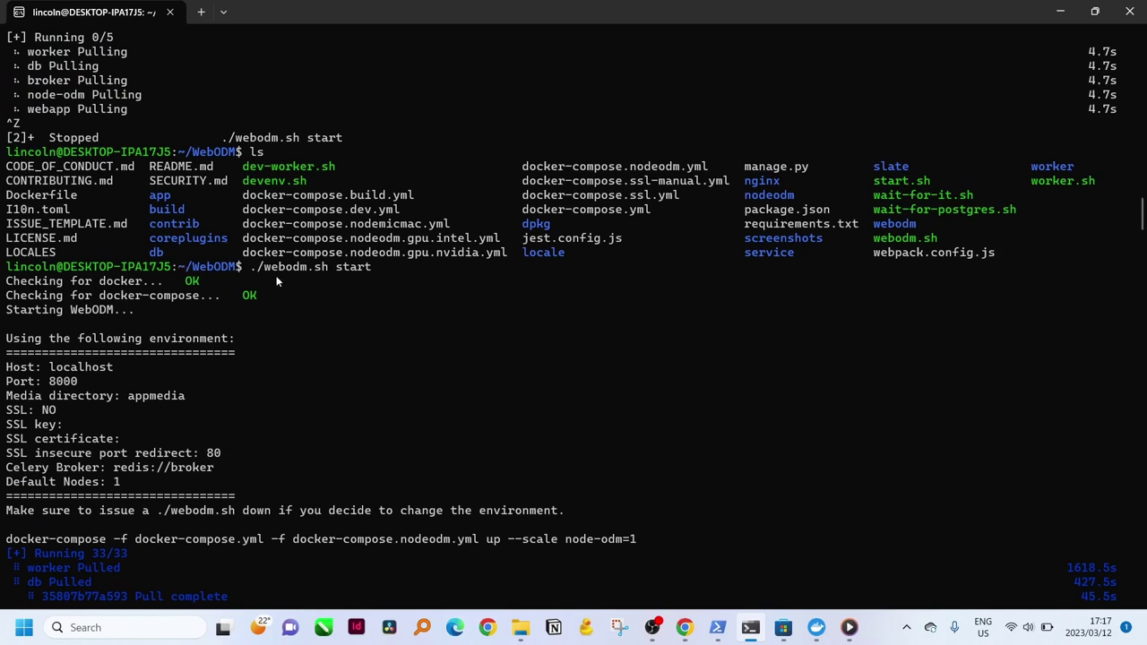
pyautogui.scroll(-11, 276, 282)
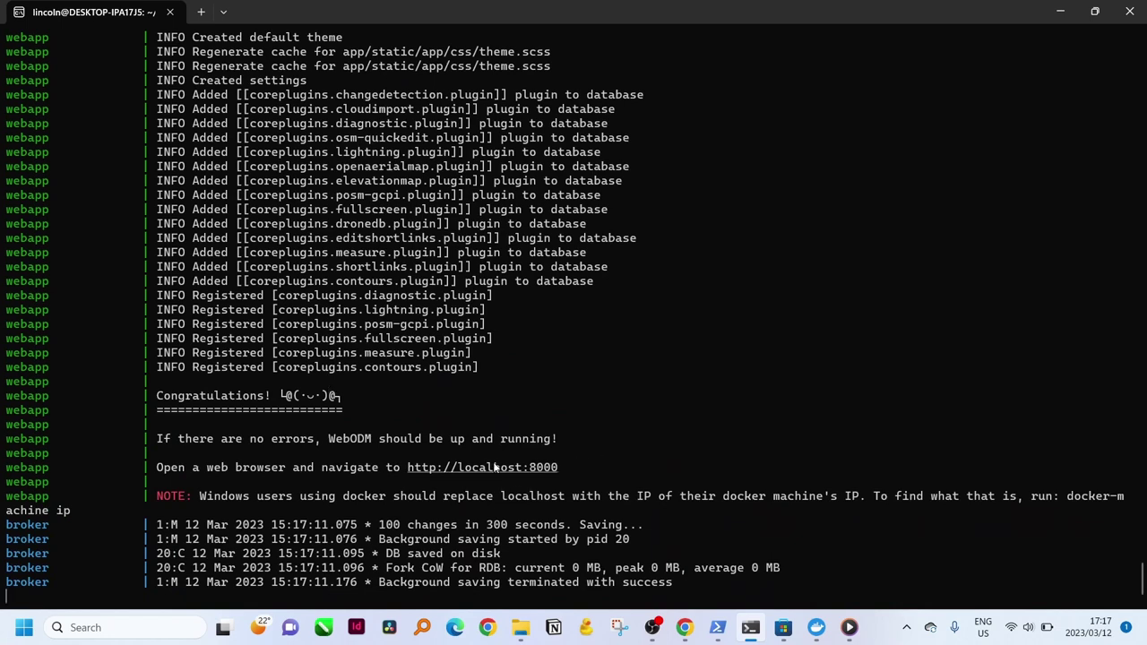
pyautogui.moveTo(573, 457); pyautogui.dragTo(504, 467)
pyautogui.click(384, 475)
pyautogui.moveTo(407, 467); pyautogui.dragTo(560, 468)
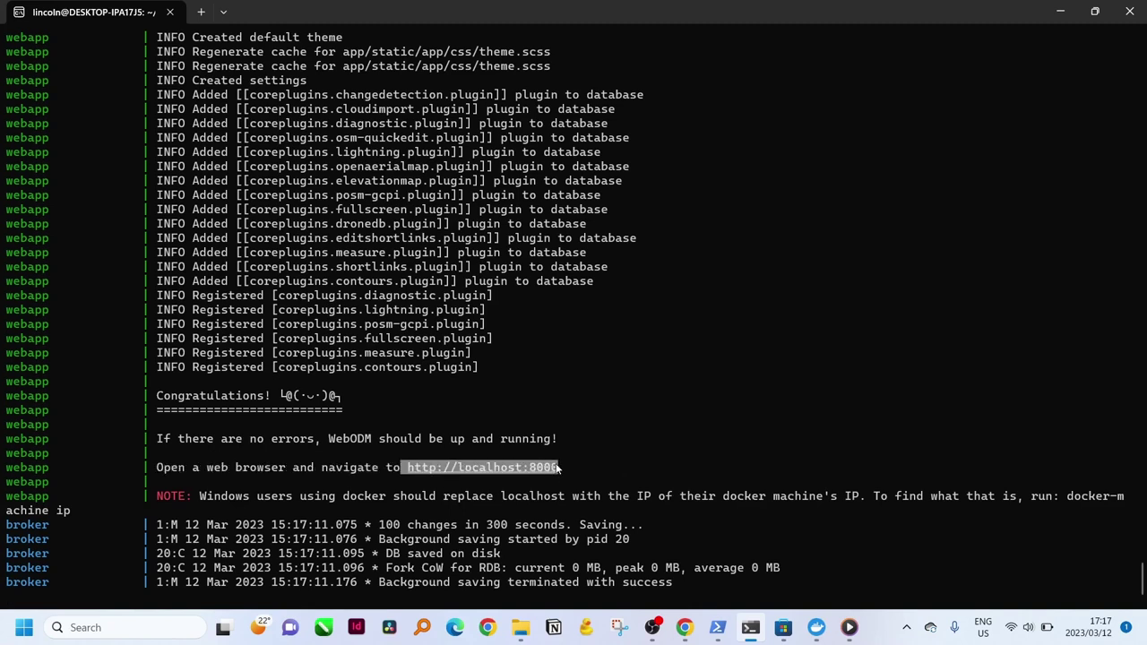
pyautogui.hotkey('ctrl', 'c')
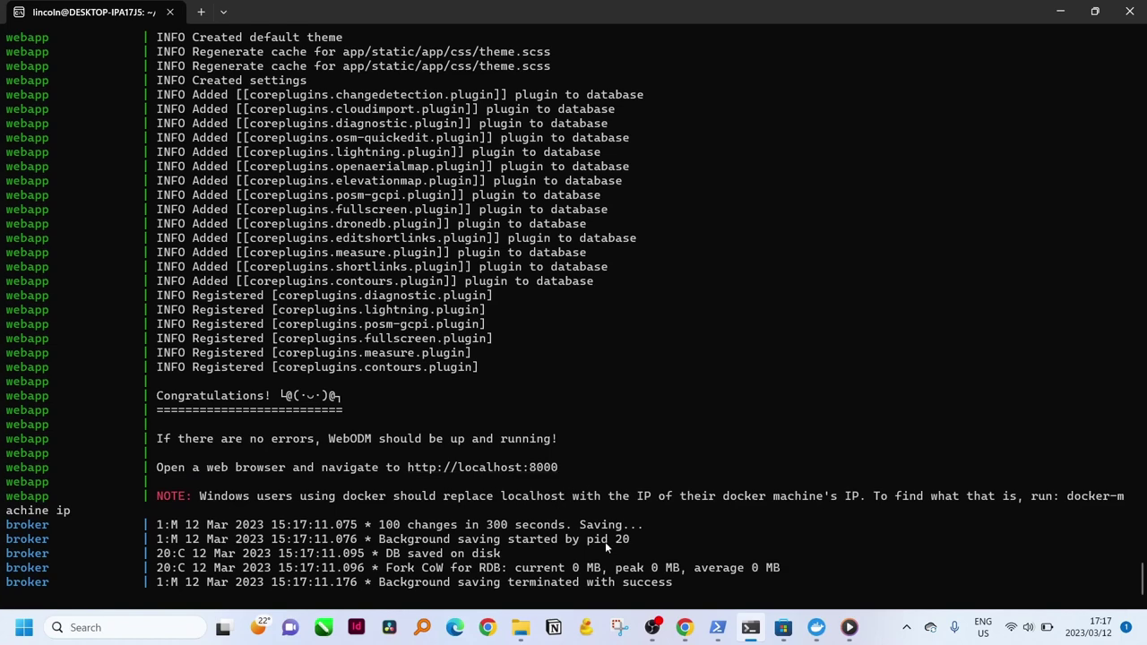
# - Copy the localhost:8000 link from the WebODM installation docs in Chrome
pyautogui.click(684, 629)
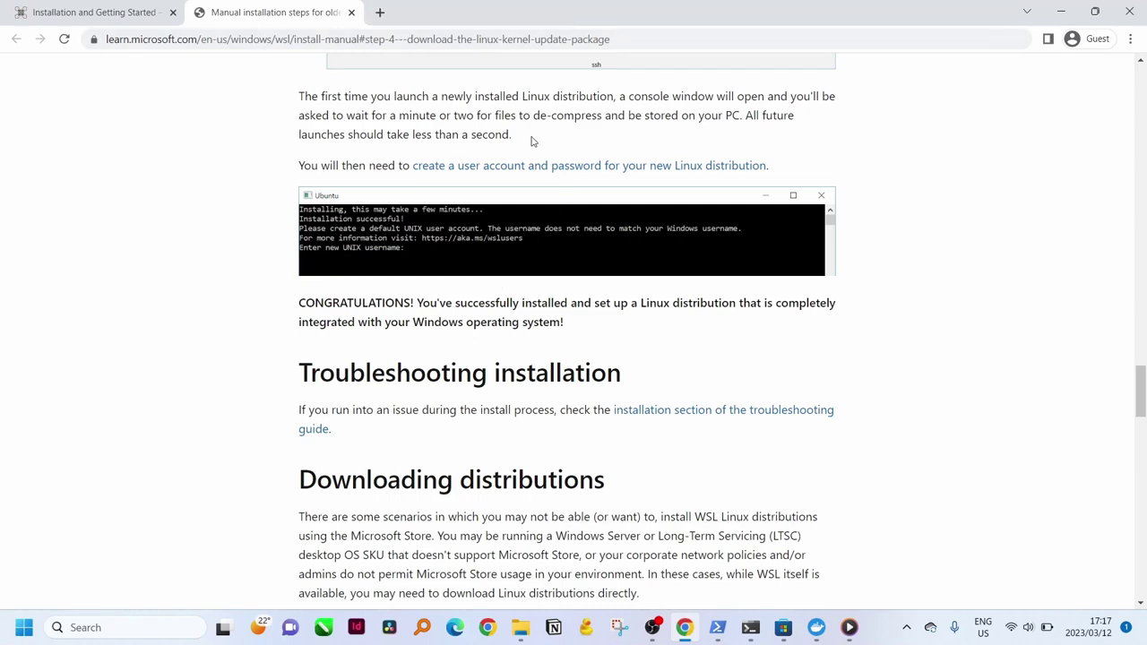
pyautogui.scroll(-6, 489, 255)
pyautogui.scroll(-4, 493, 263)
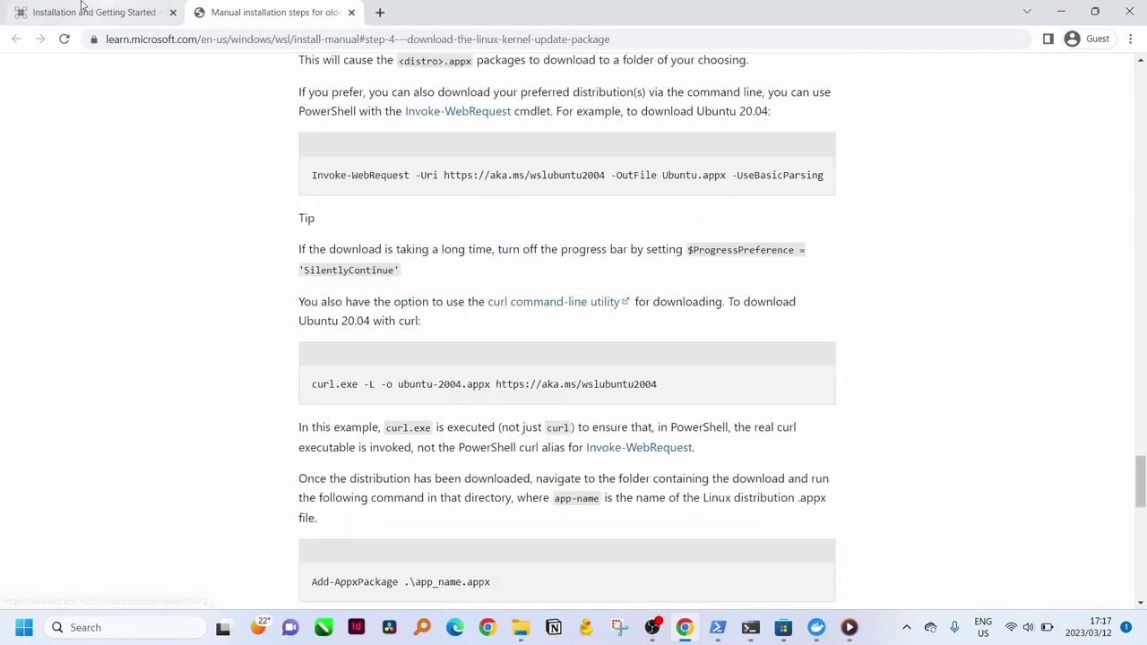
pyautogui.click(81, 11)
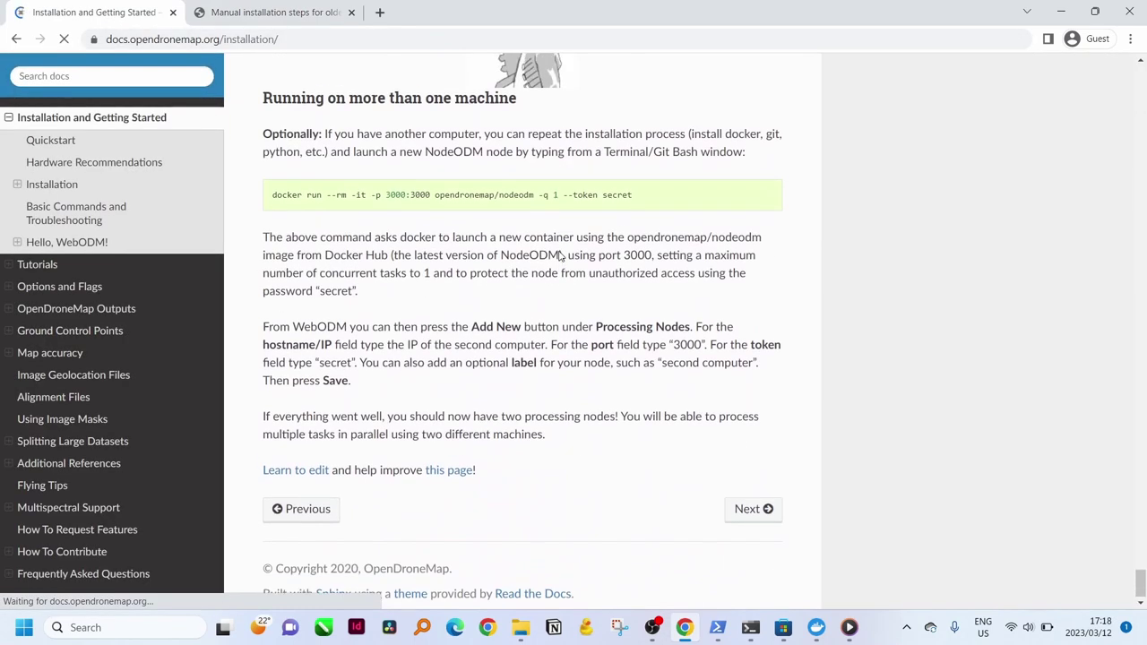
pyautogui.scroll(10, 560, 255)
pyautogui.scroll(2, 560, 255)
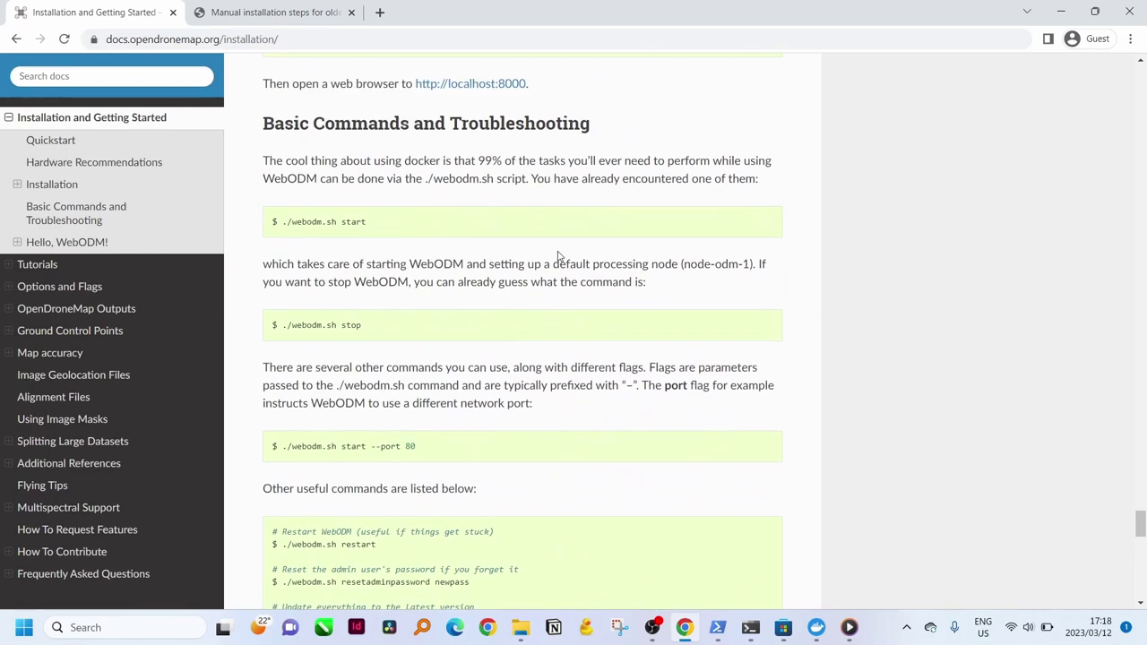
pyautogui.scroll(-3, 492, 321)
pyautogui.scroll(-3, 477, 325)
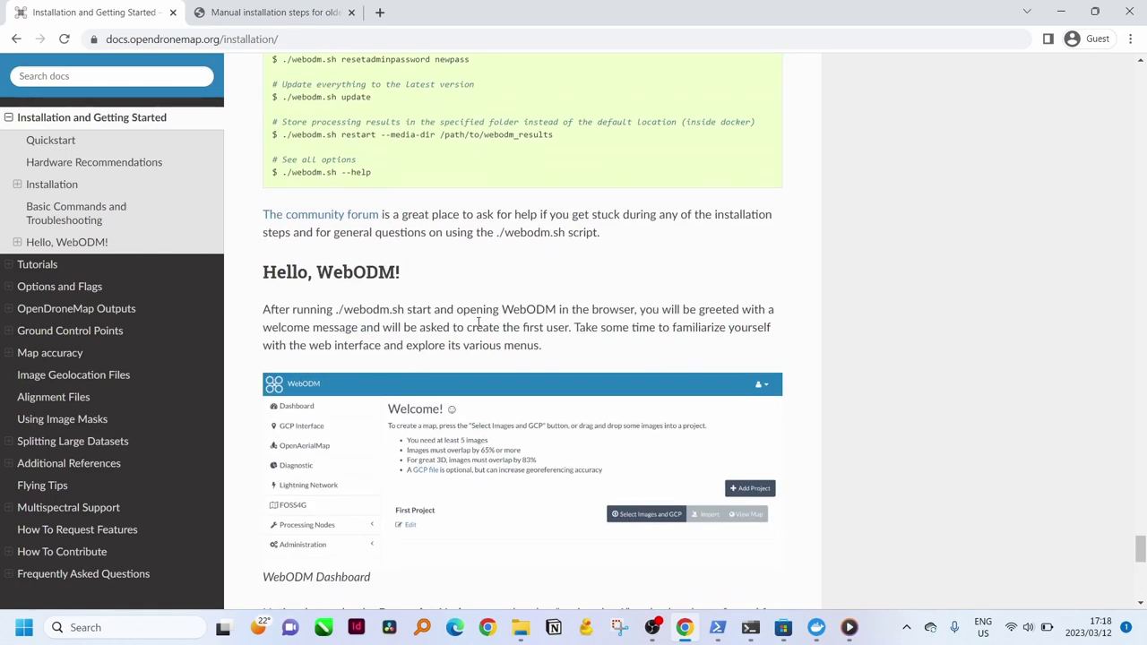
pyautogui.scroll(8, 477, 322)
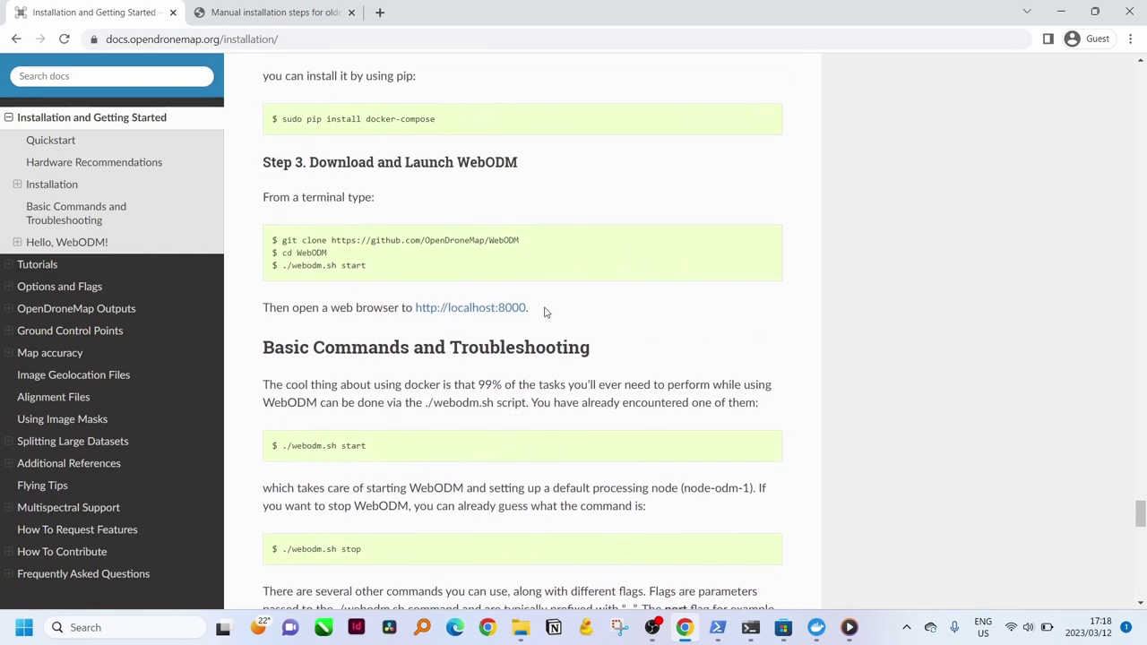
pyautogui.moveTo(543, 309); pyautogui.dragTo(417, 309)
pyautogui.click(565, 325)
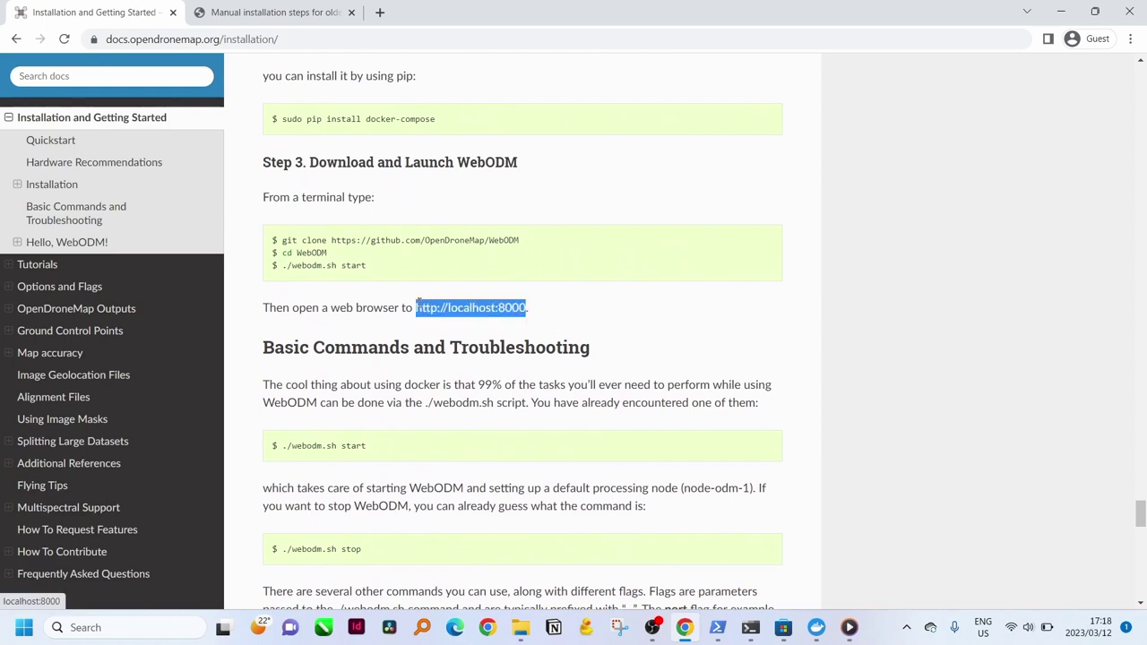
pyautogui.rightClick(425, 311)
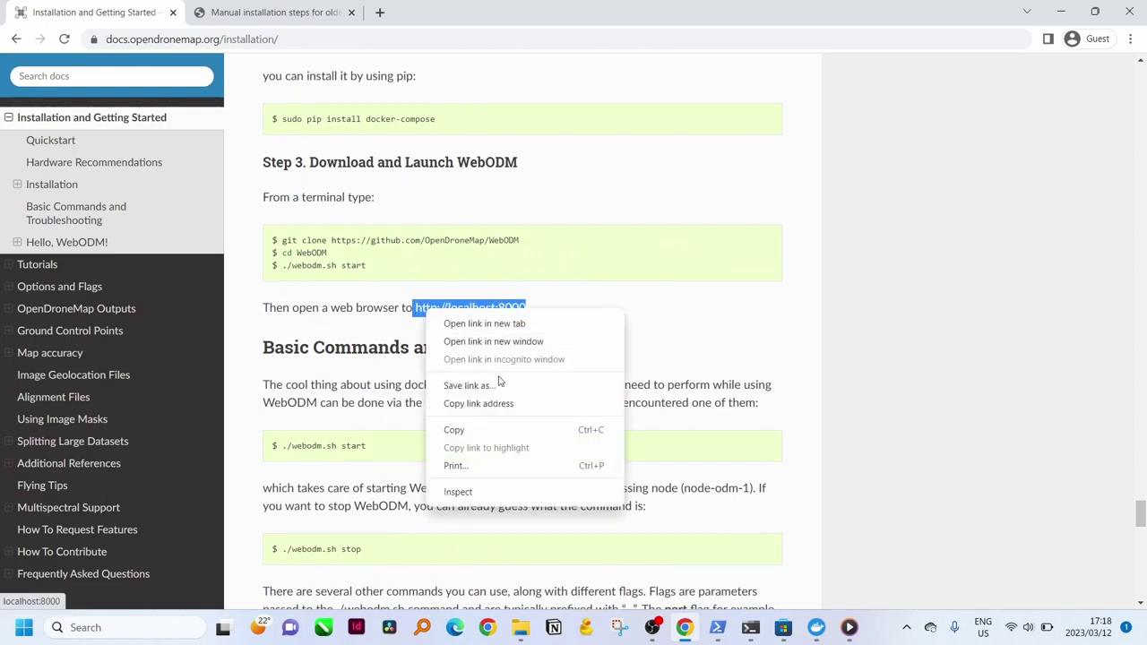
pyautogui.click(494, 430)
pyautogui.click(378, 12)
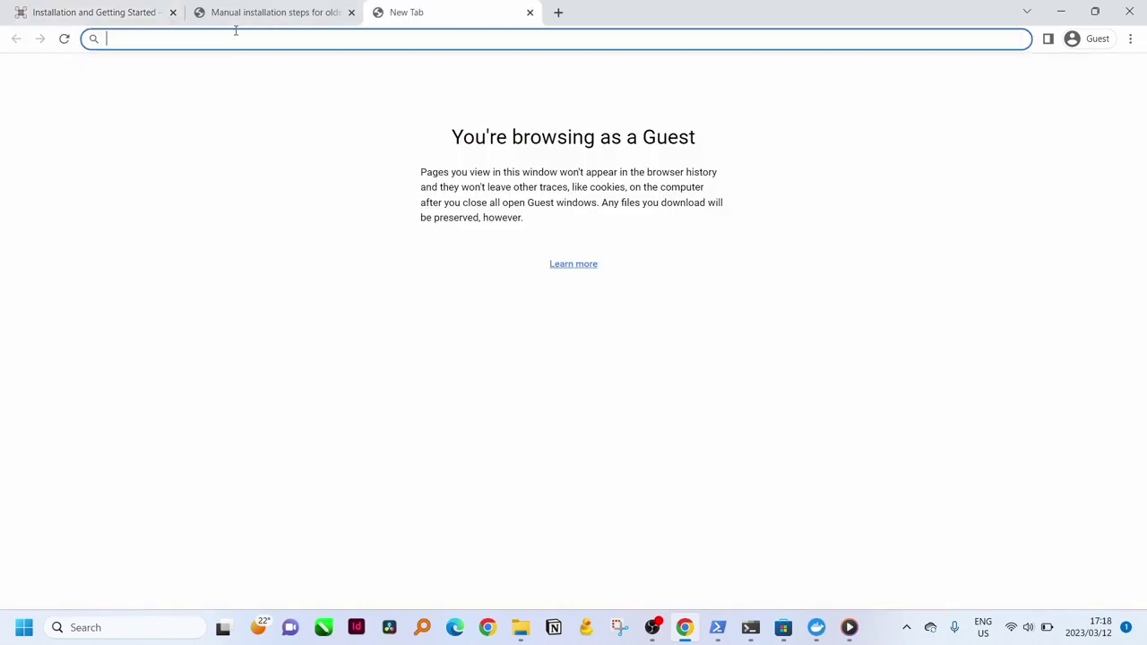
pyautogui.rightClick(237, 36)
pyautogui.click(280, 132)
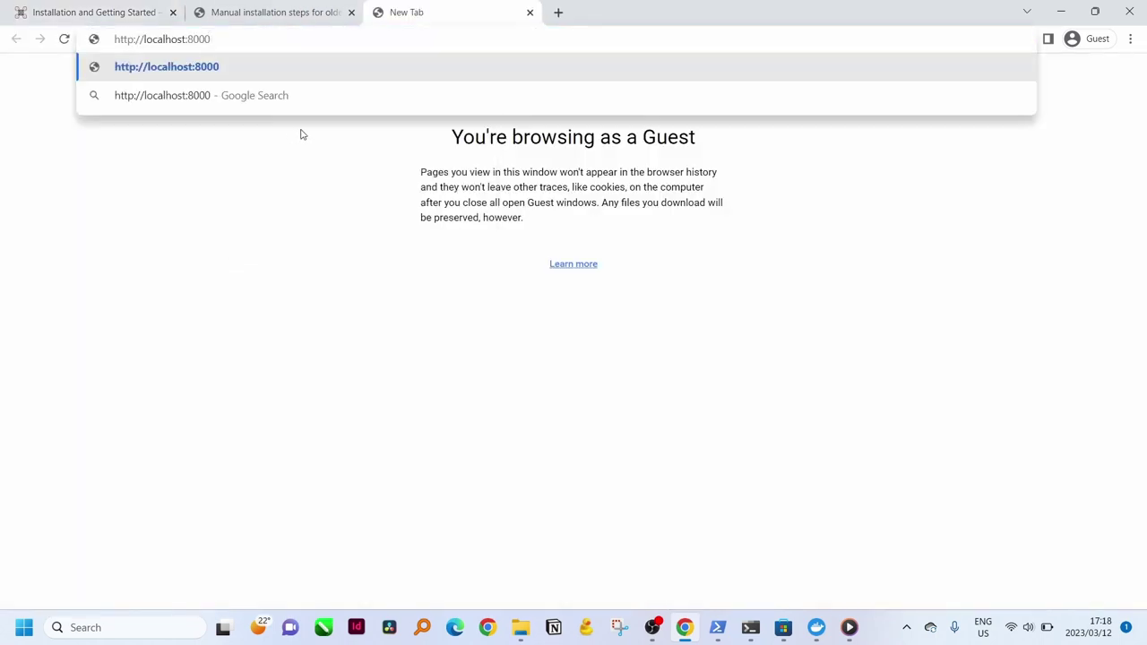
pyautogui.press('Return')
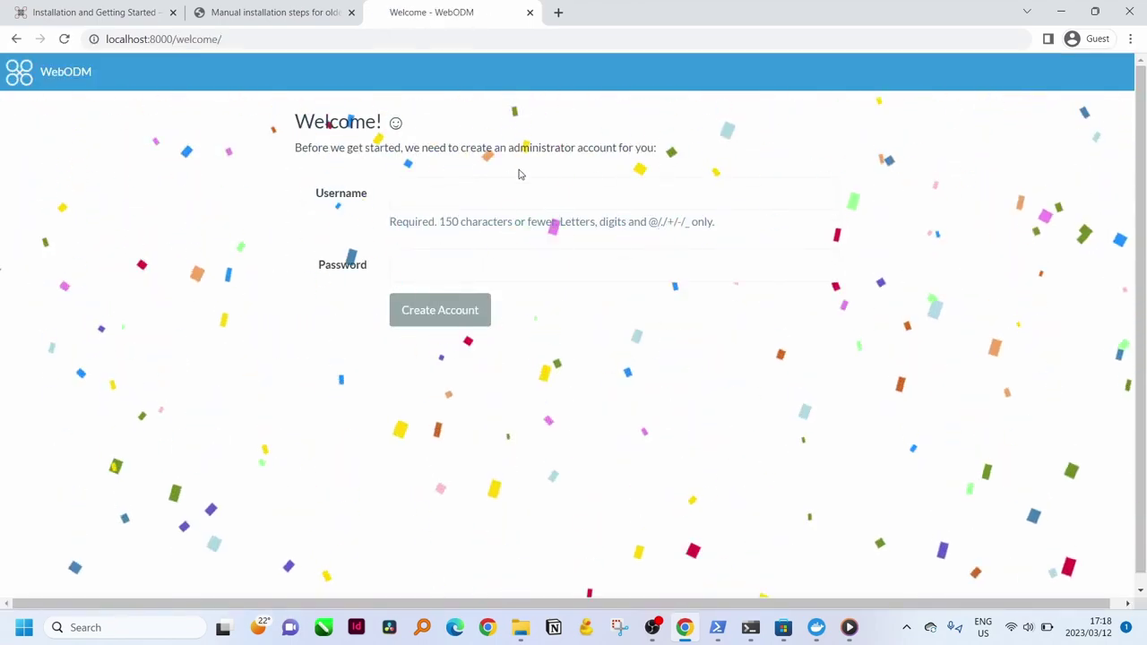
pyautogui.click(511, 196)
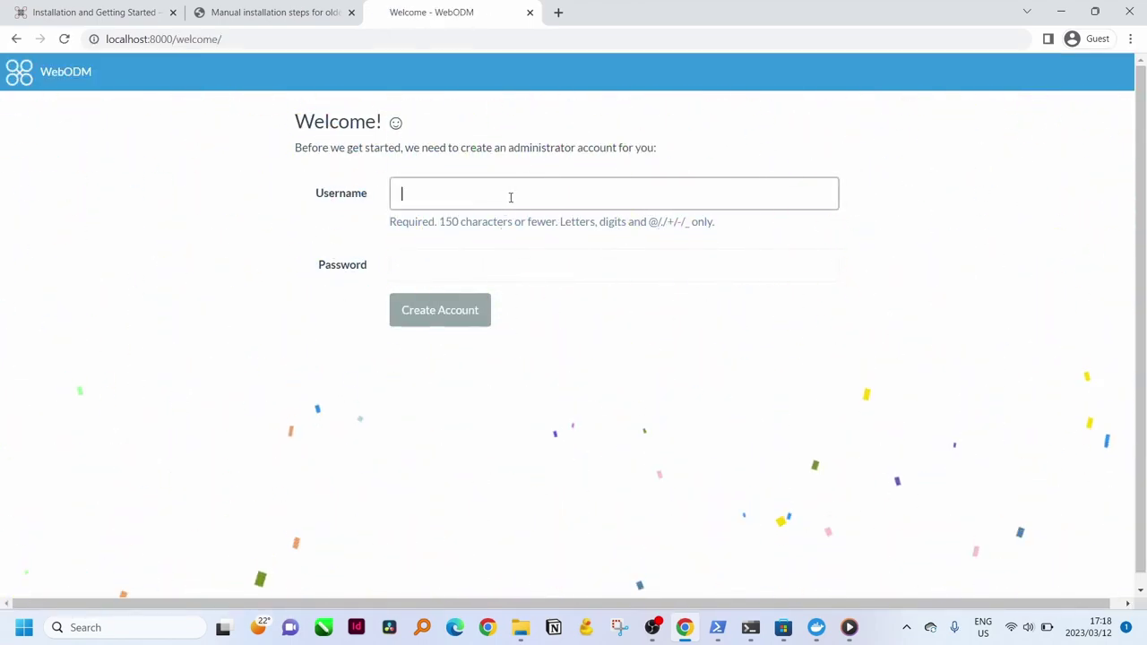